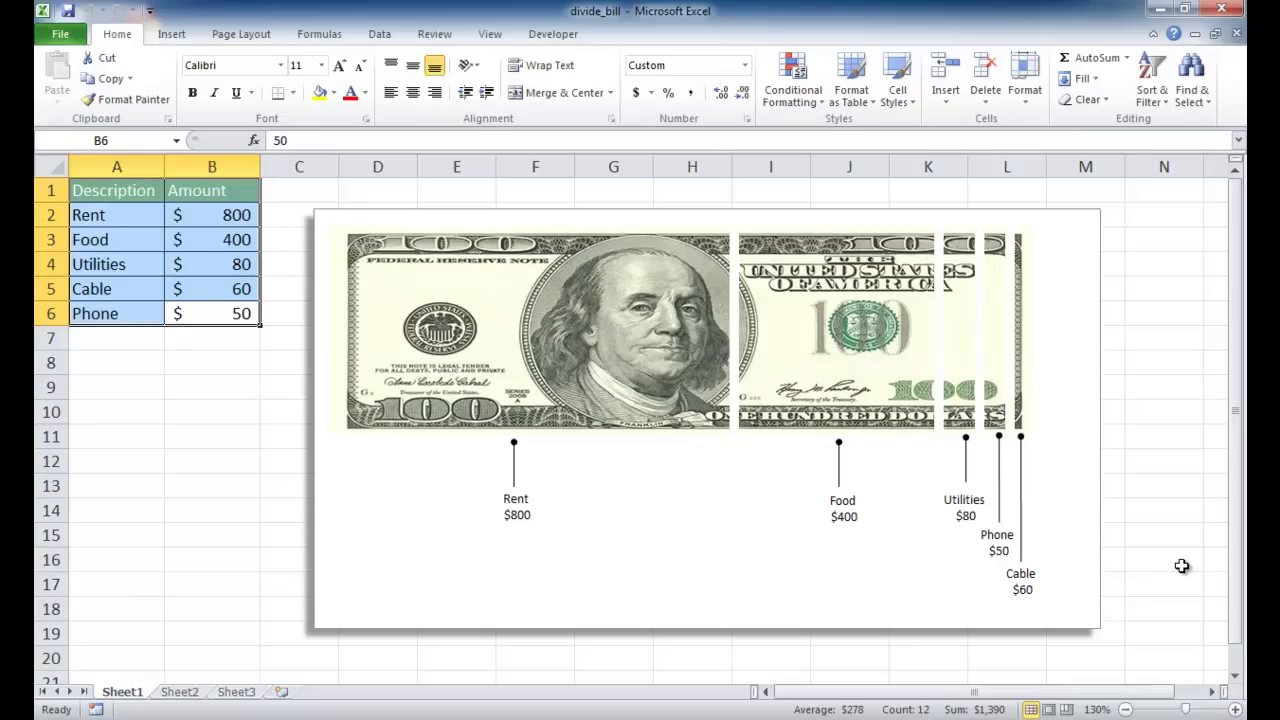
Step: Select and copy the Description/Amount bill table A1:B6 on Sheet1
{"action": "mouse_move", "coordinate": [797, 397]}
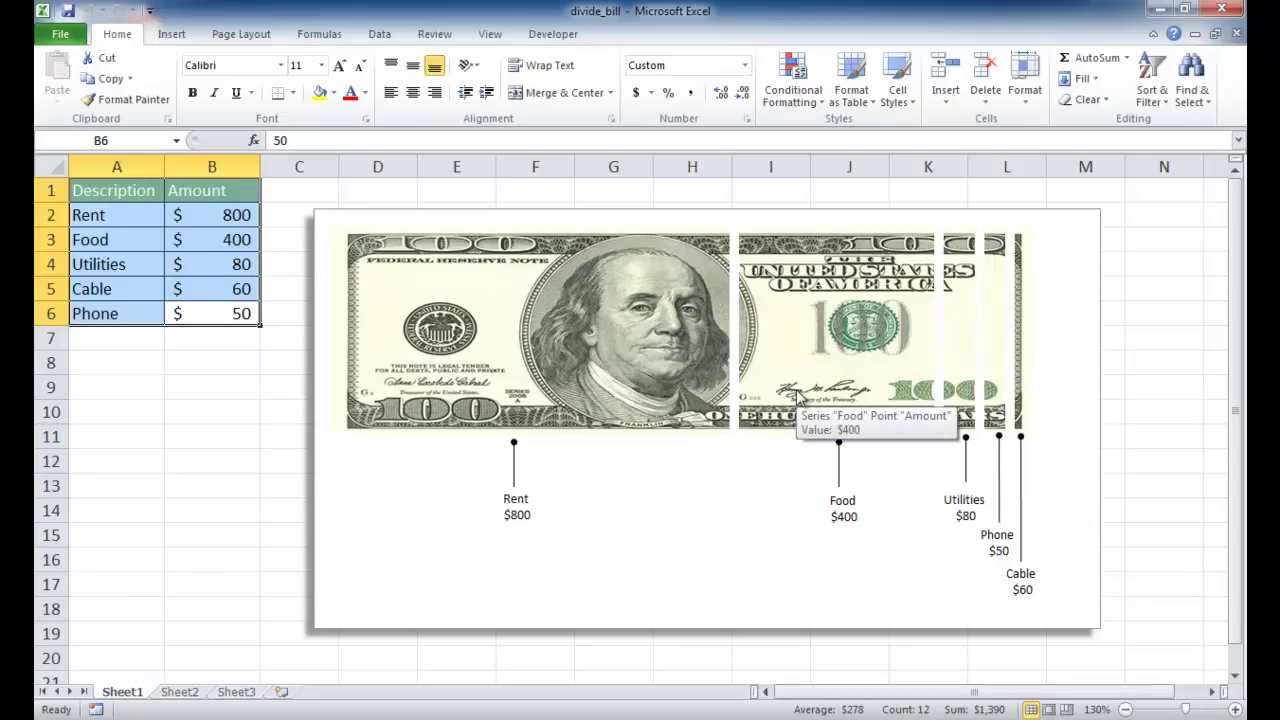
{"action": "mouse_move", "coordinate": [635, 318]}
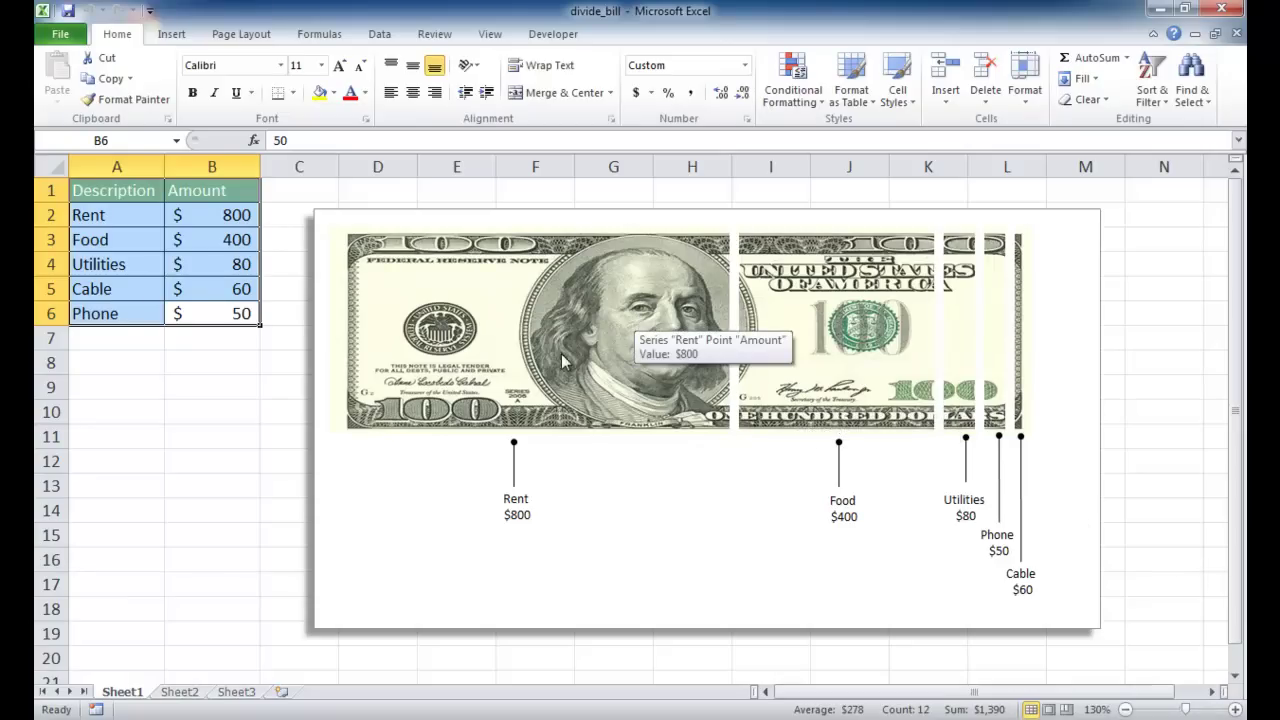
{"action": "mouse_move", "coordinate": [620, 393]}
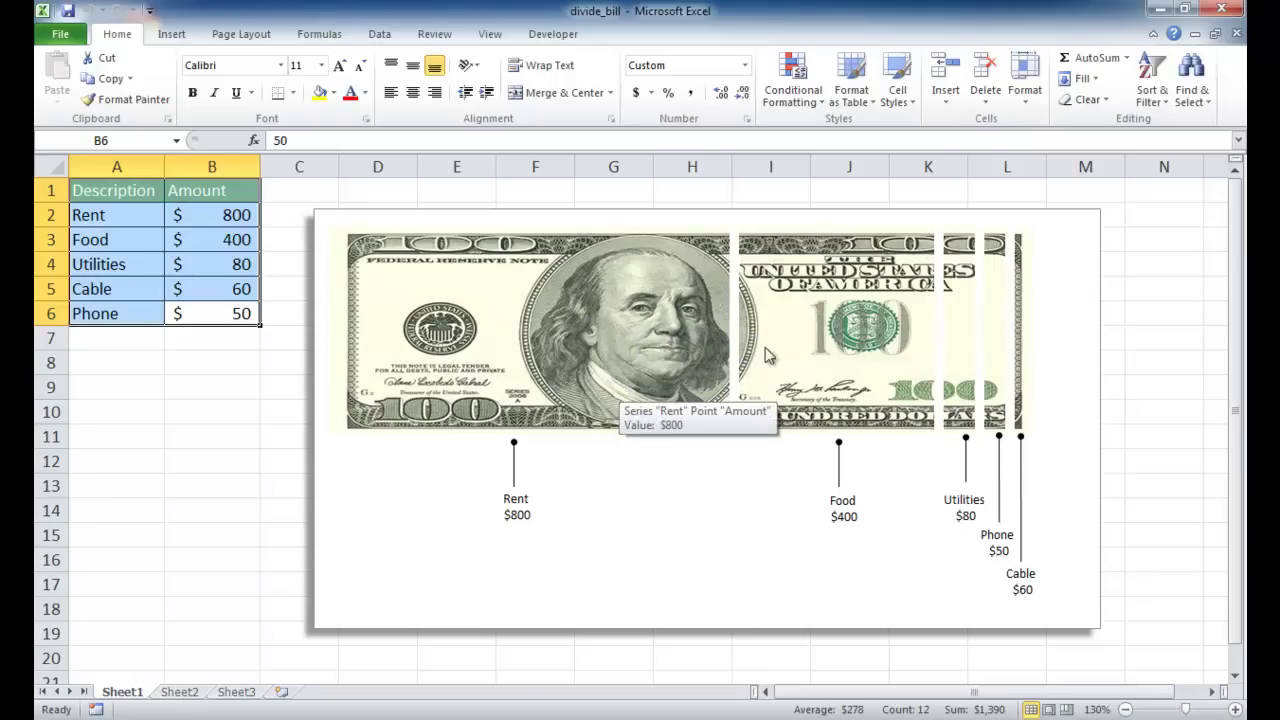
{"action": "mouse_move", "coordinate": [910, 337]}
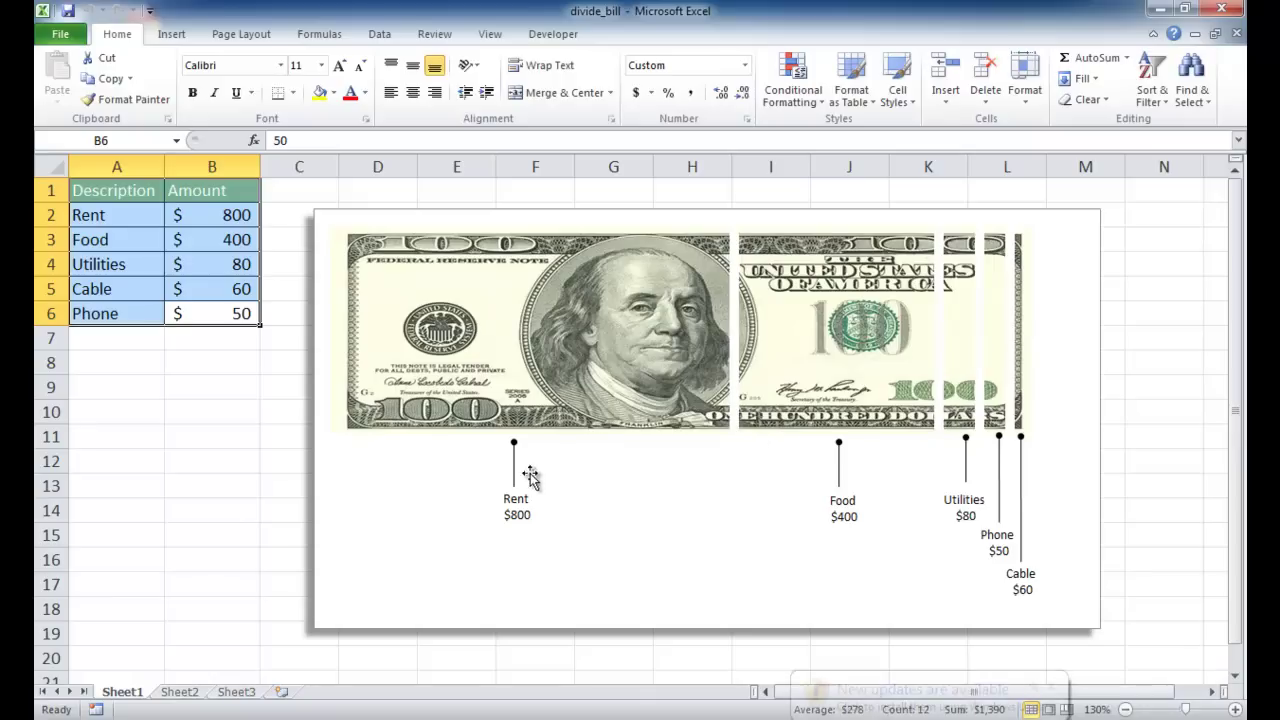
{"action": "mouse_move", "coordinate": [540, 441]}
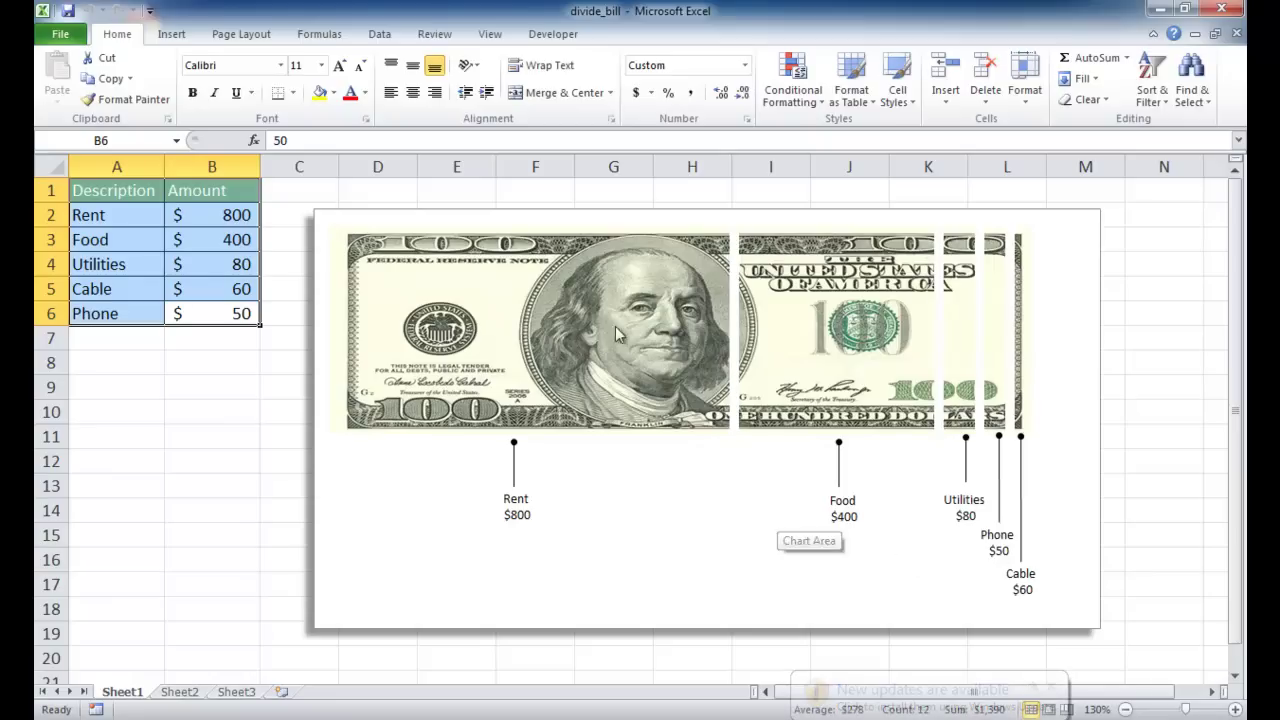
{"action": "mouse_move", "coordinate": [749, 398]}
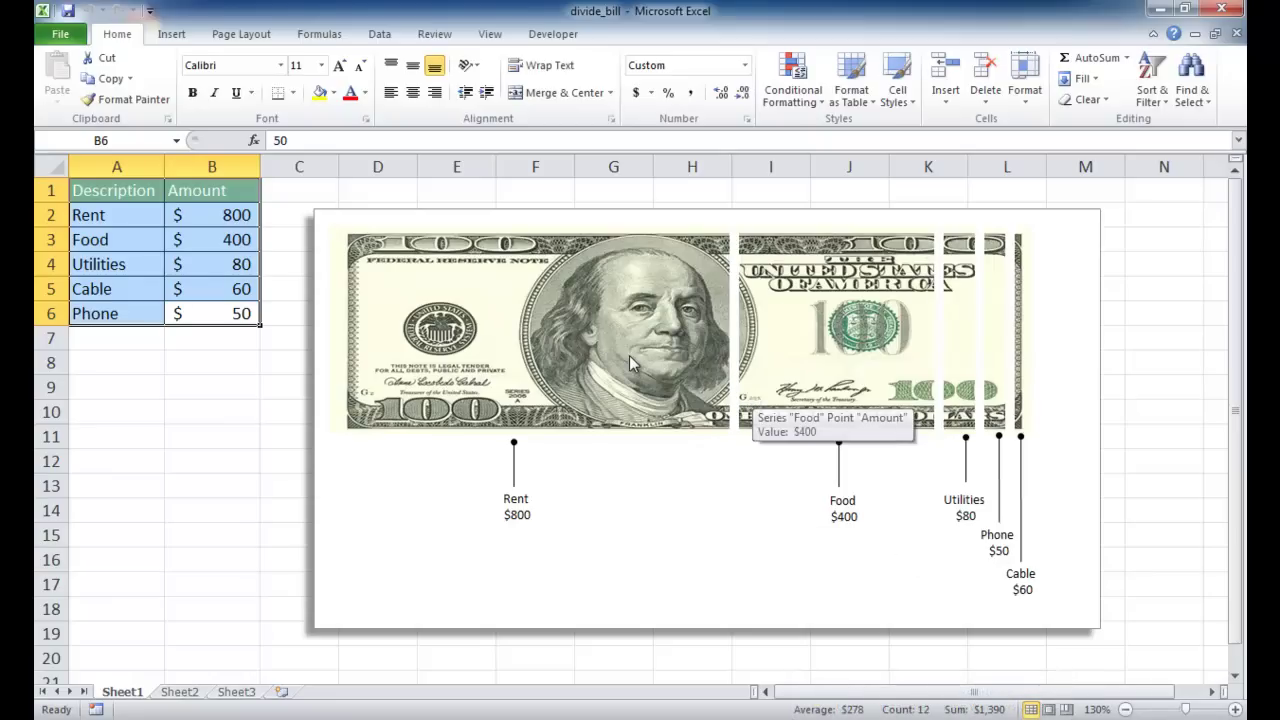
{"action": "mouse_move", "coordinate": [630, 362]}
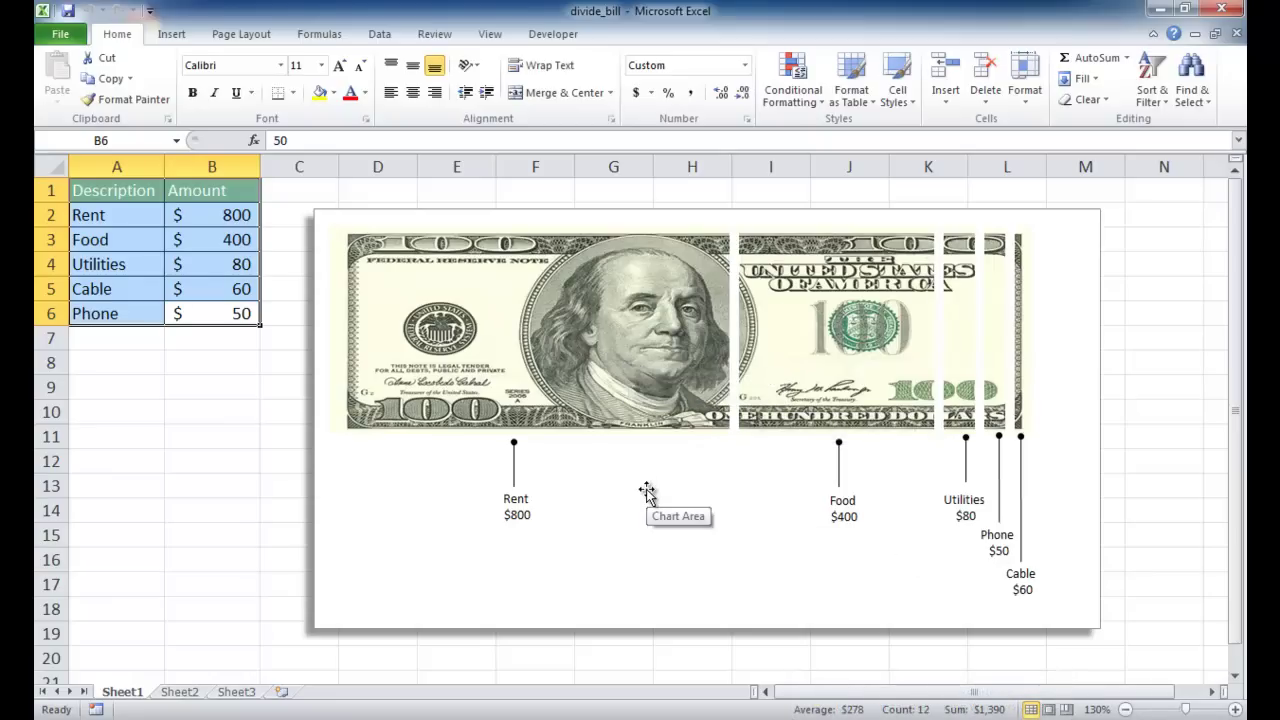
{"action": "left_click", "coordinate": [235, 387]}
{"action": "left_click_drag", "start_coordinate": [251, 314], "coordinate": [138, 195]}
{"action": "key", "text": "ctrl+c"}
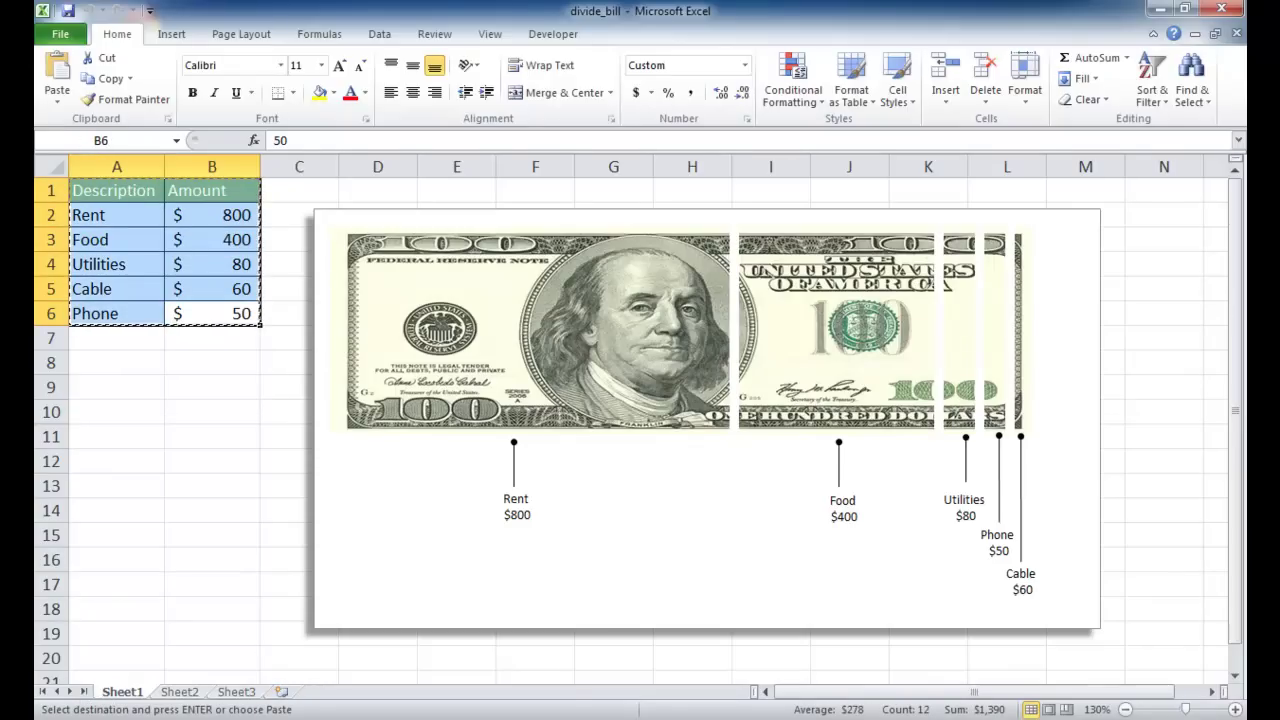
Step: Paste the bill table into Sheet2 starting at cell A1
{"action": "left_click", "coordinate": [190, 692]}
{"action": "left_click", "coordinate": [114, 195]}
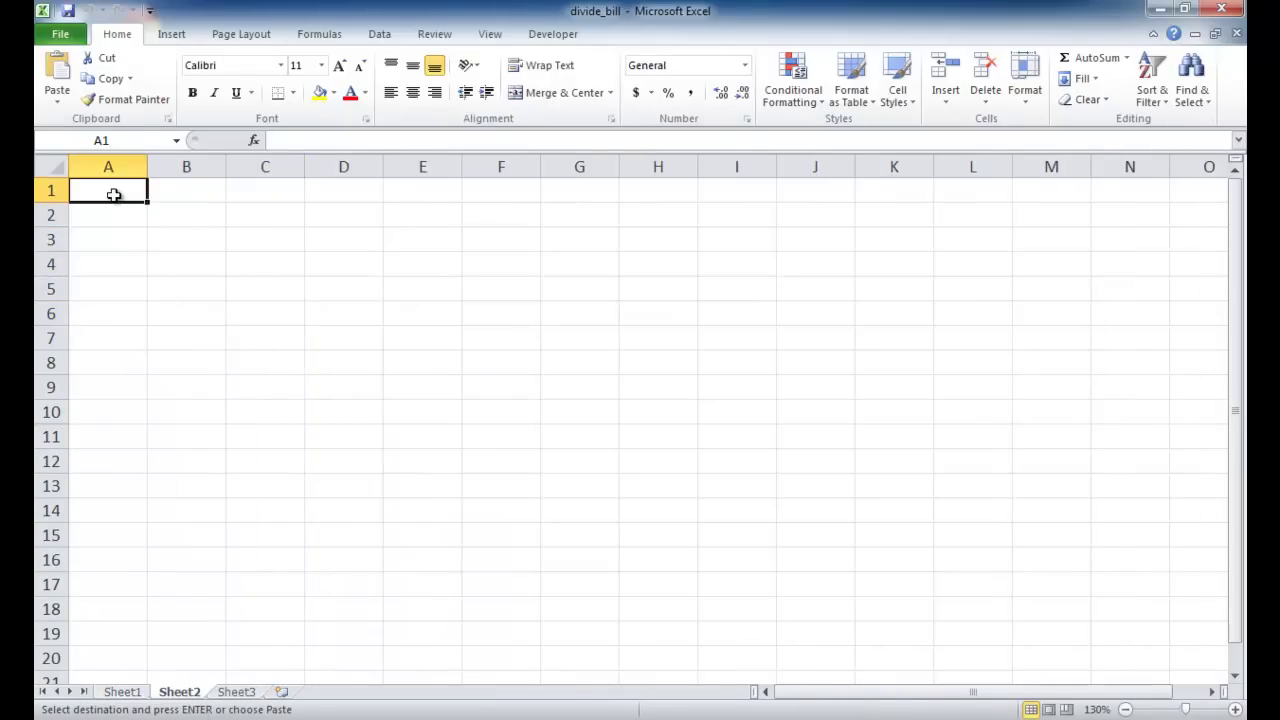
{"action": "key", "text": "ctrl+v"}
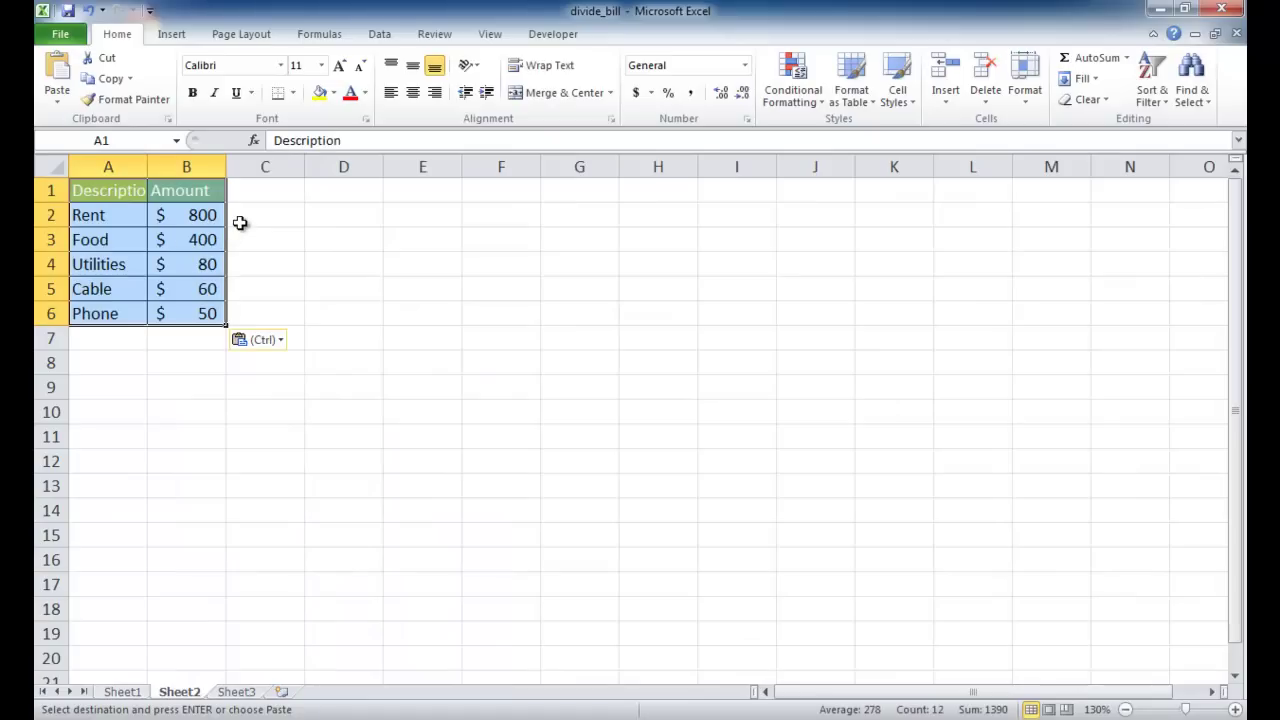
Step: Insert a 2-D 100% Stacked Bar chart and move it up beside the data
{"action": "left_click", "coordinate": [172, 36]}
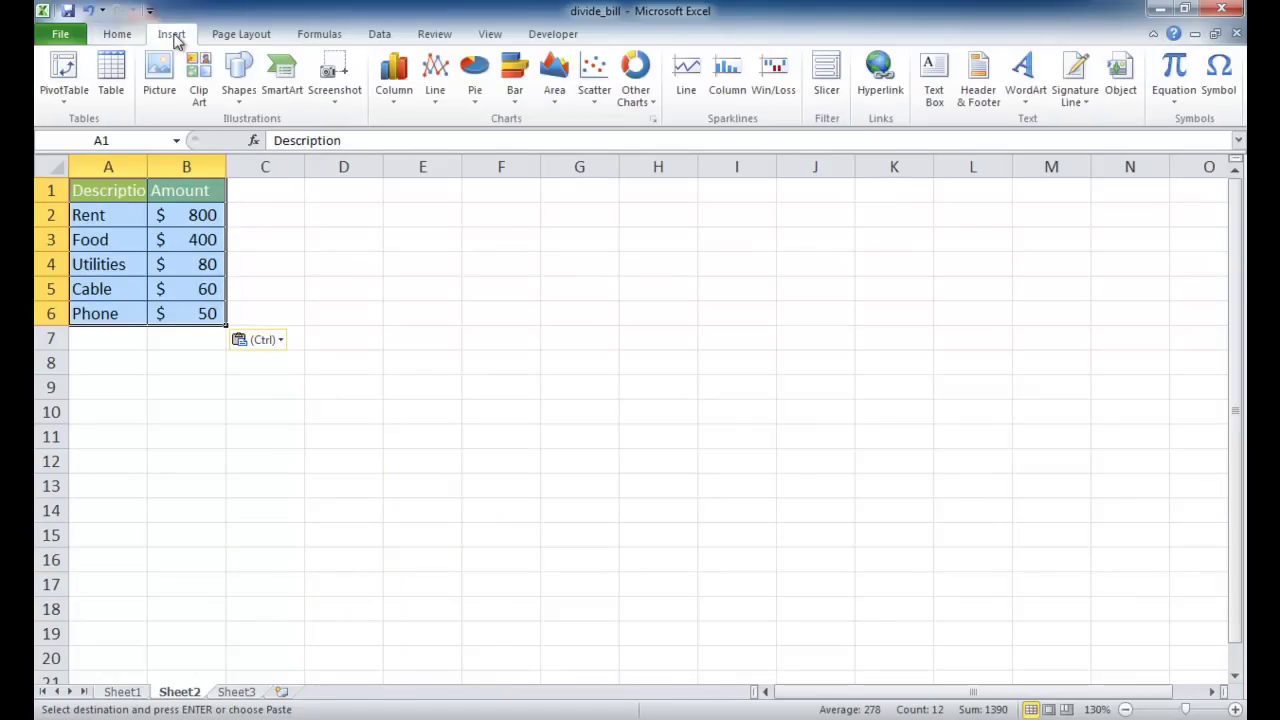
{"action": "left_click", "coordinate": [515, 90]}
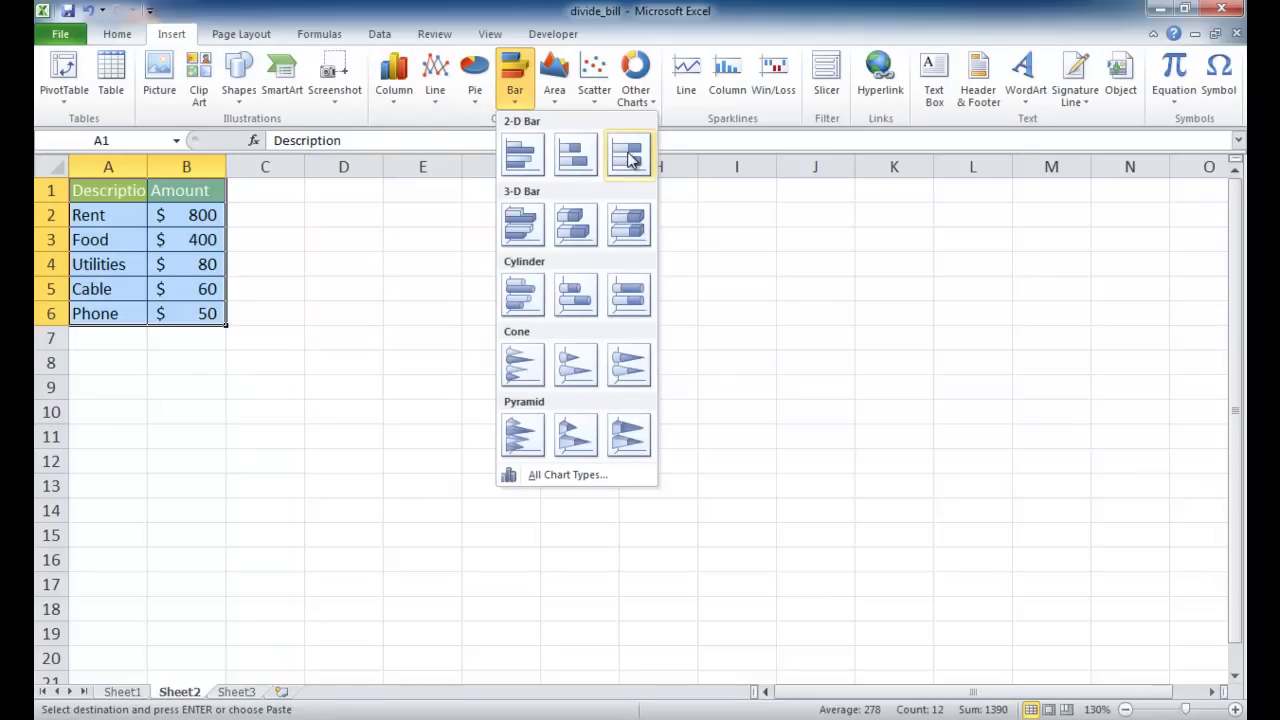
{"action": "left_click", "coordinate": [629, 158]}
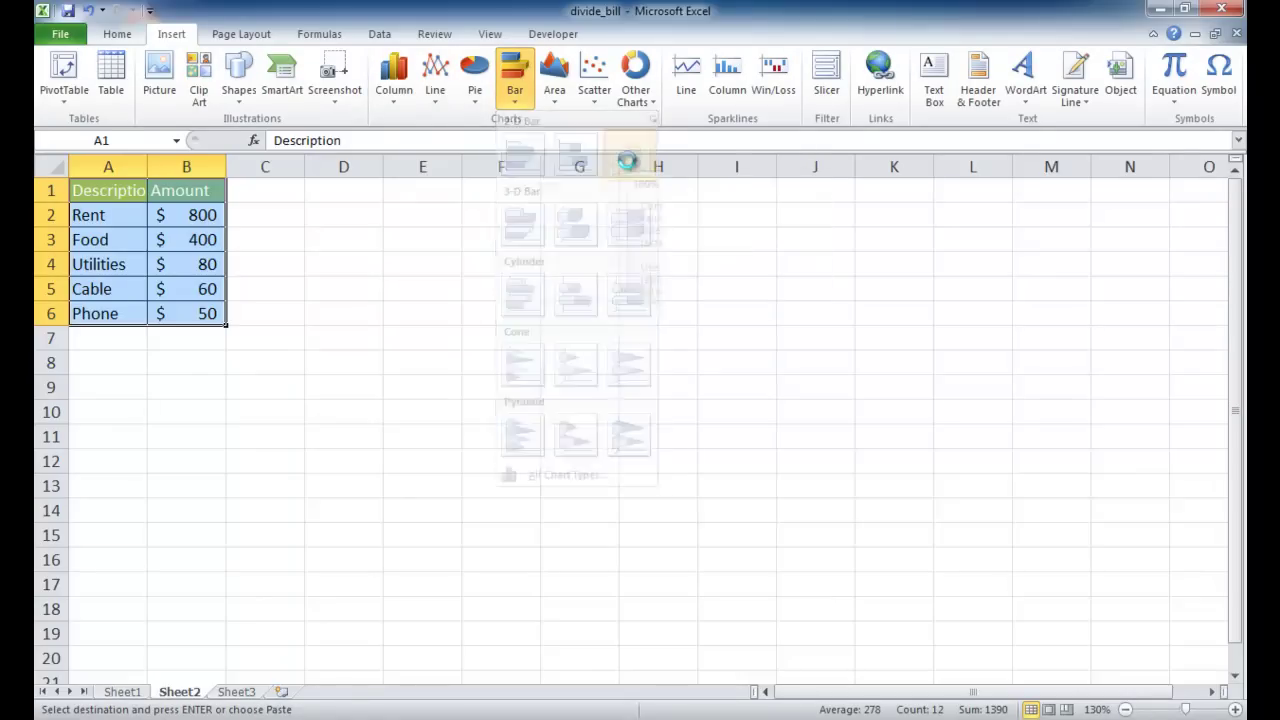
{"action": "left_click_drag", "start_coordinate": [731, 268], "coordinate": [667, 207]}
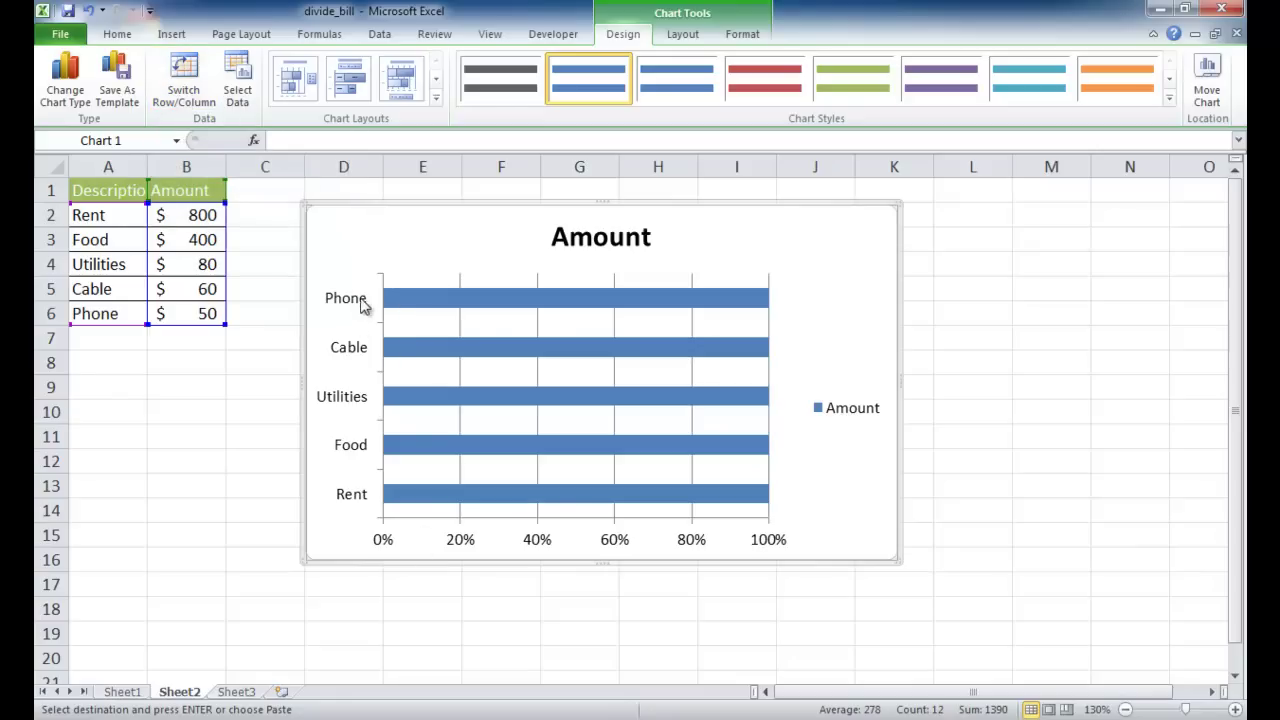
Step: Switch rows and columns into a single stacked bar and delete the vertical gridlines
{"action": "left_click", "coordinate": [188, 97]}
{"action": "mouse_move", "coordinate": [469, 342]}
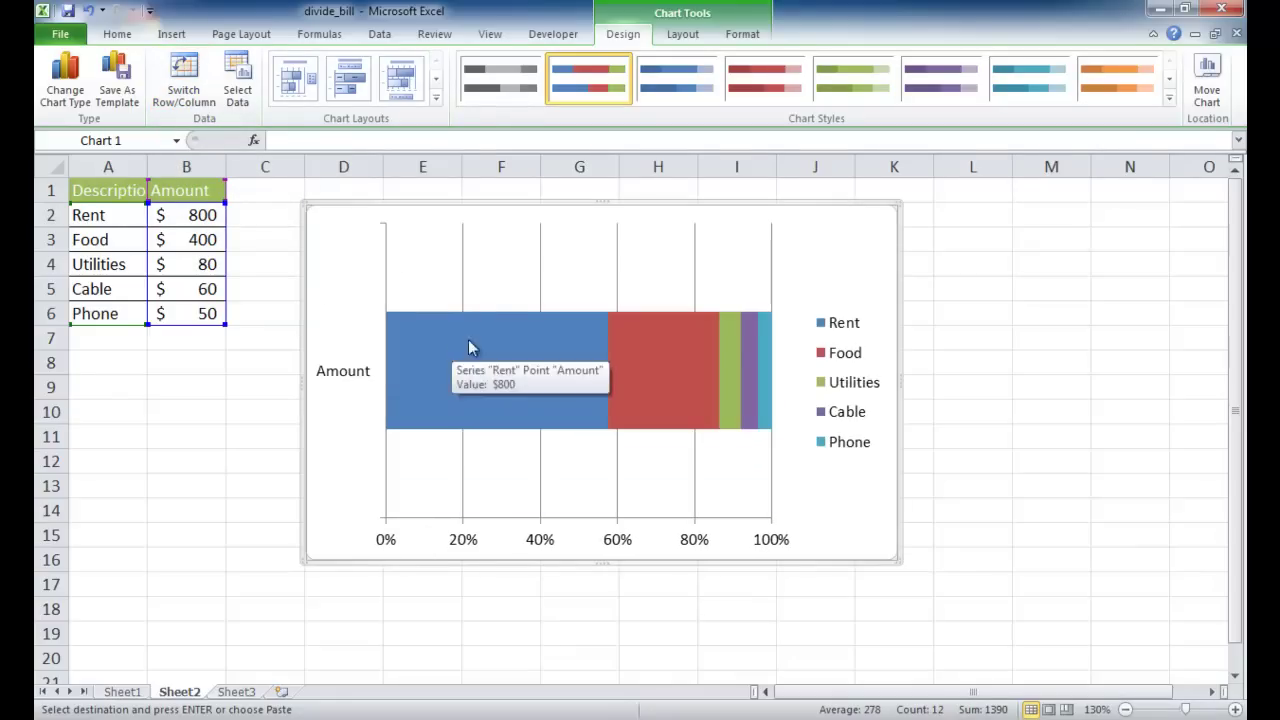
{"action": "left_click", "coordinate": [464, 271]}
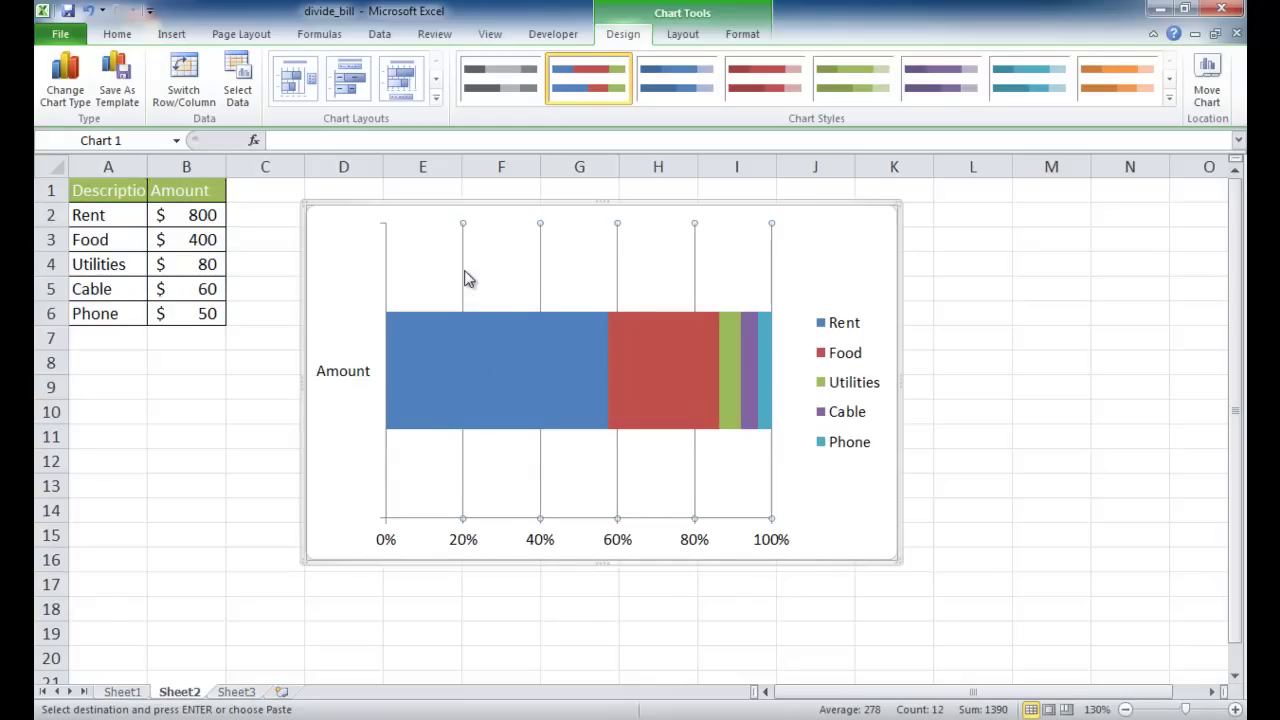
{"action": "key", "text": "Delete"}
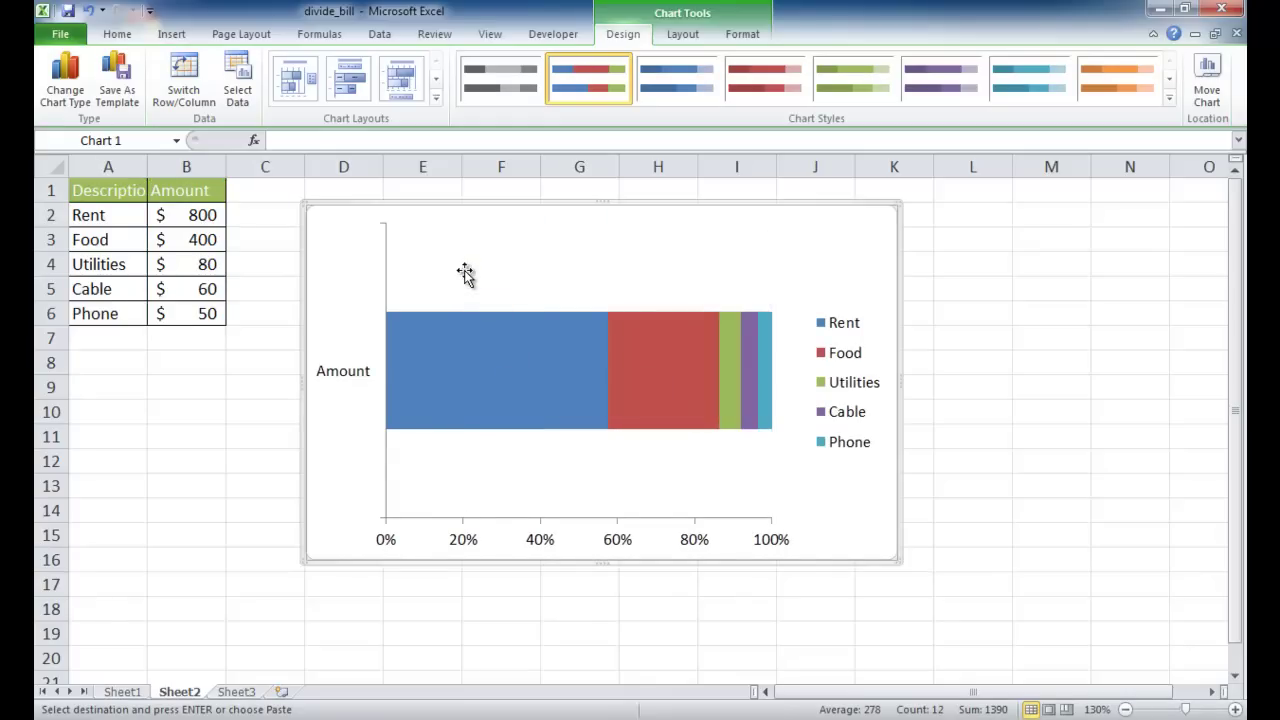
Step: Delete the chart legend and select the plot area
{"action": "left_click", "coordinate": [811, 330]}
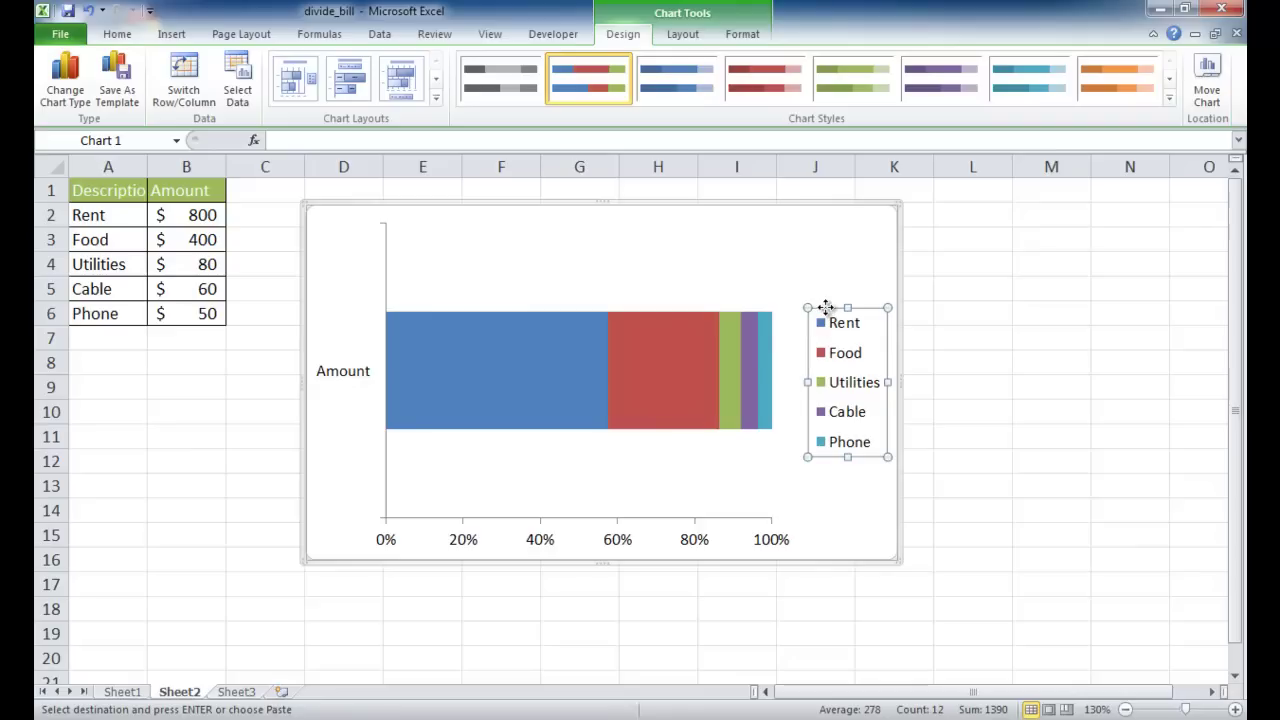
{"action": "key", "text": "Delete"}
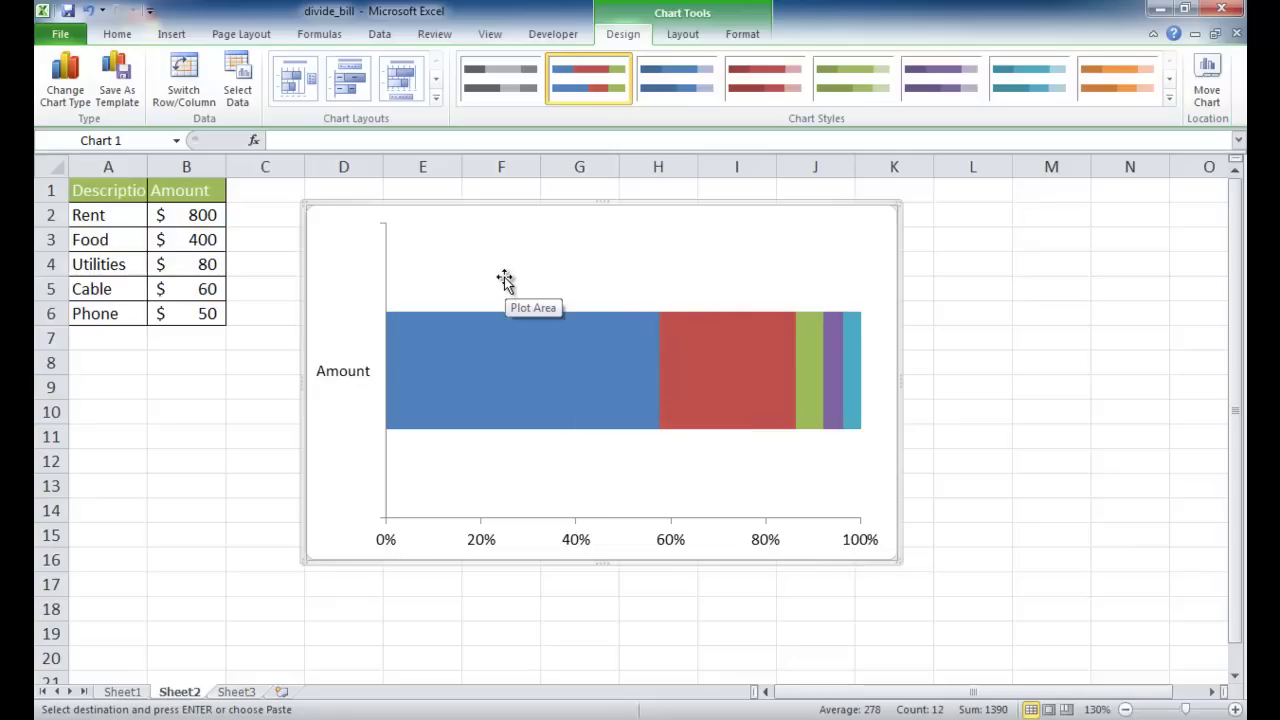
{"action": "left_click", "coordinate": [465, 268]}
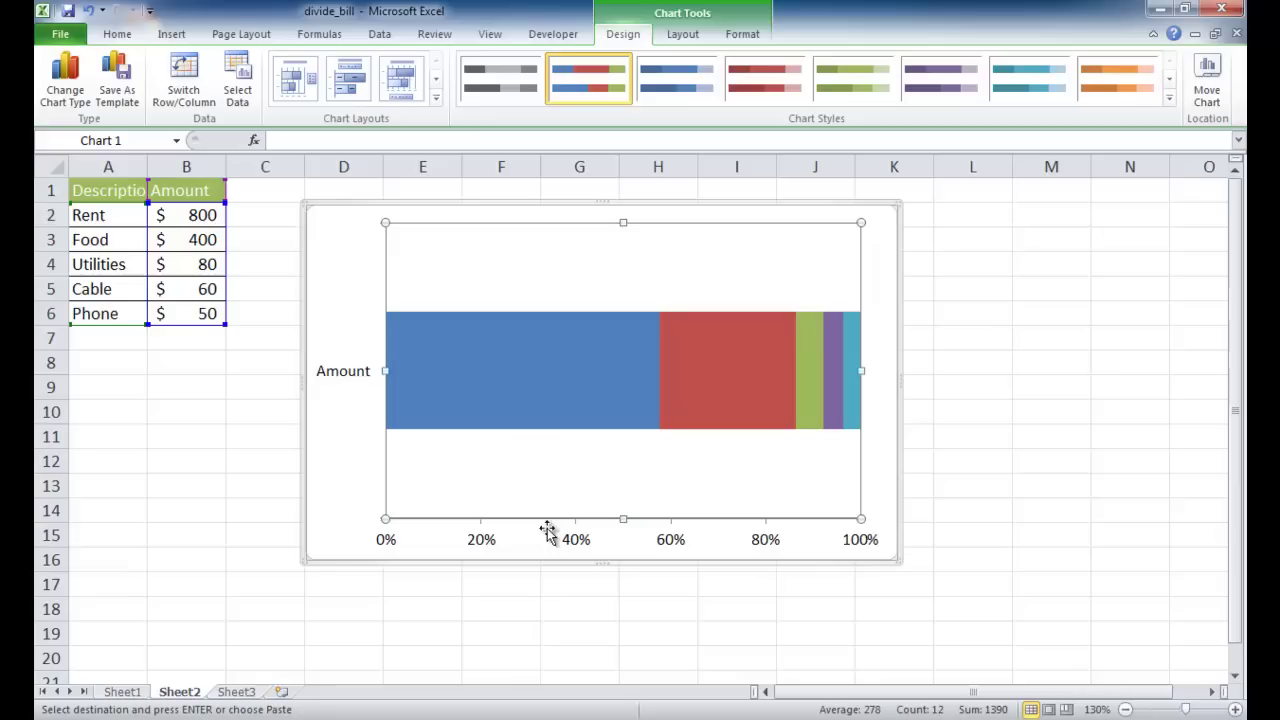
Step: Give the plot area a Picture or texture fill and browse for a picture file
{"action": "right_click", "coordinate": [524, 253]}
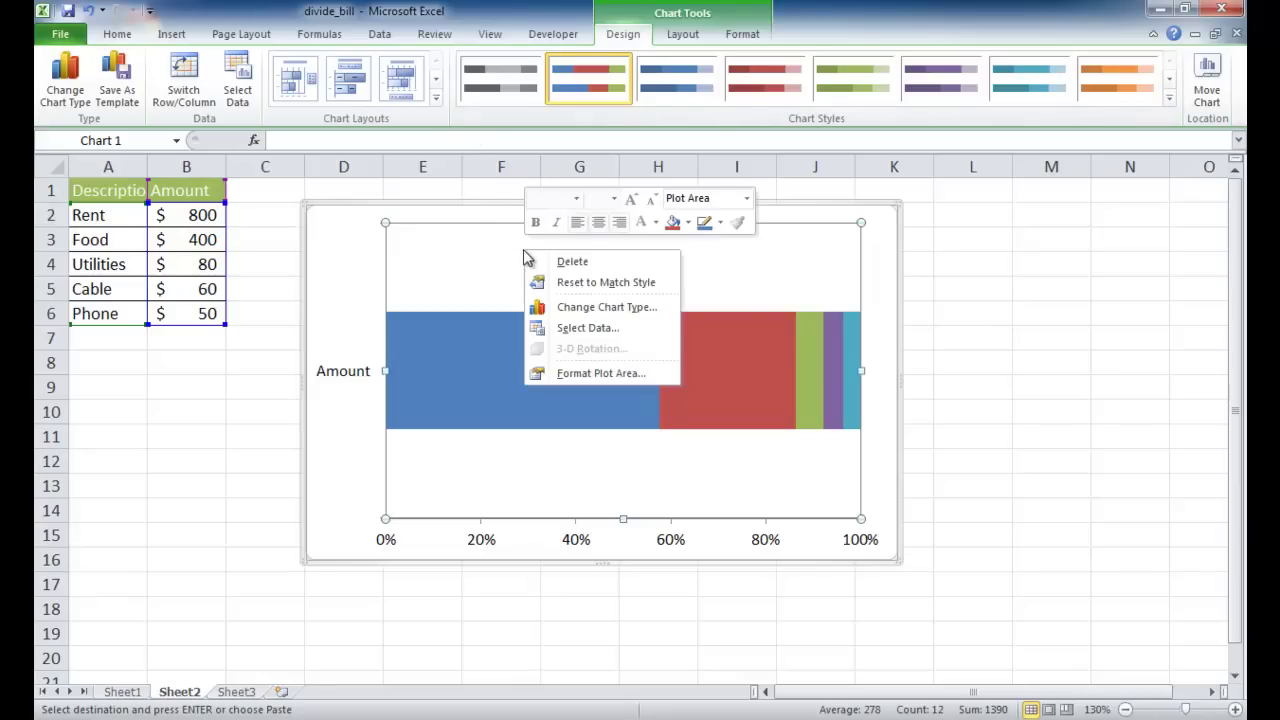
{"action": "left_click", "coordinate": [600, 376]}
{"action": "left_click_drag", "start_coordinate": [600, 126], "coordinate": [922, 106]}
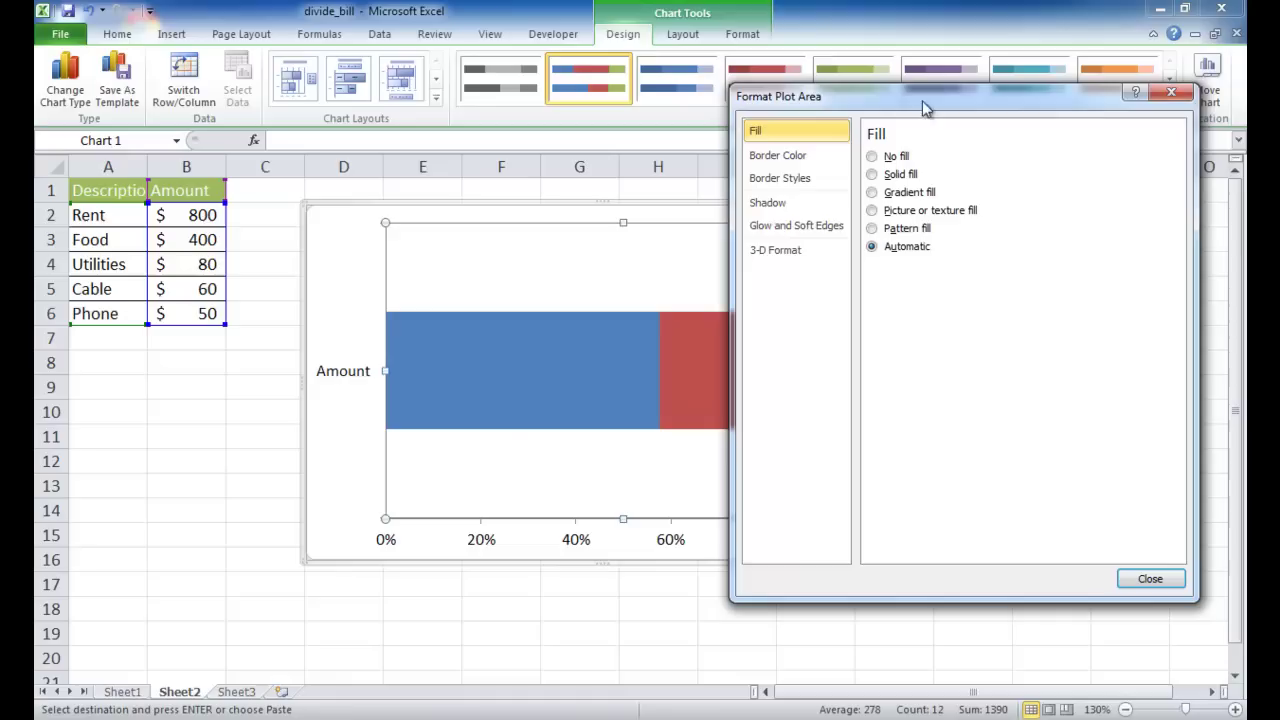
{"action": "left_click", "coordinate": [887, 214]}
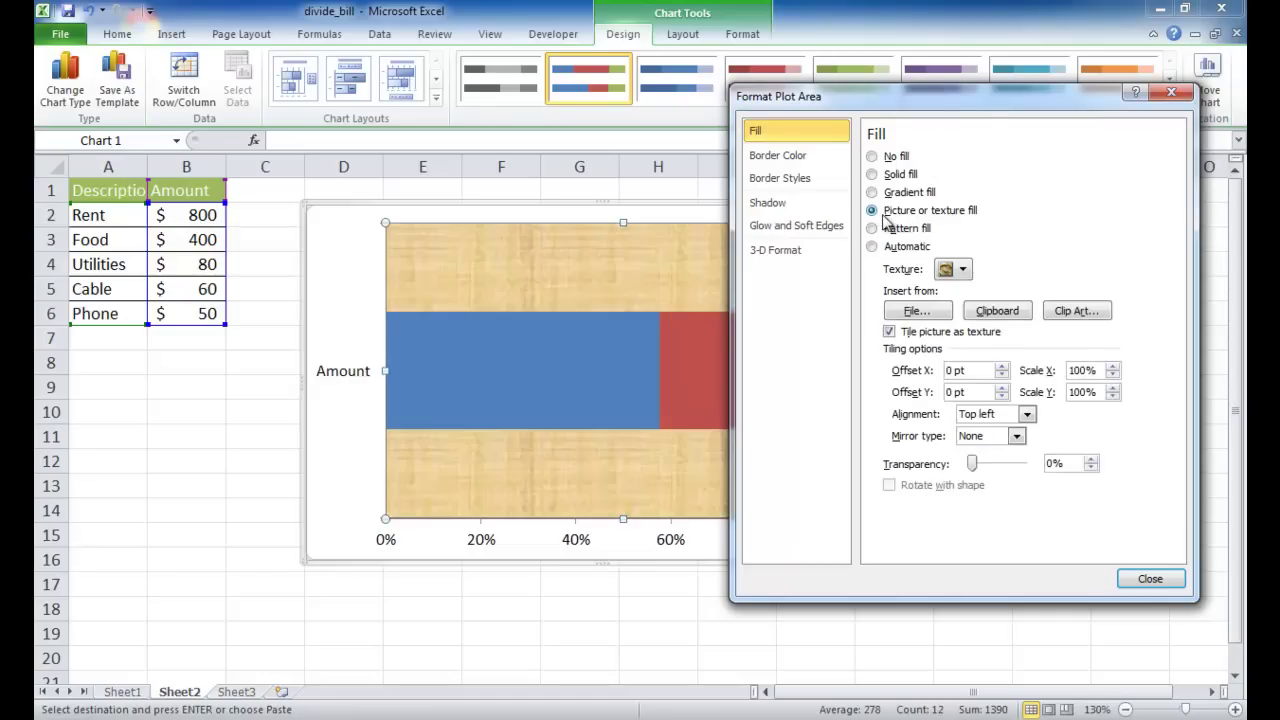
{"action": "left_click", "coordinate": [916, 311]}
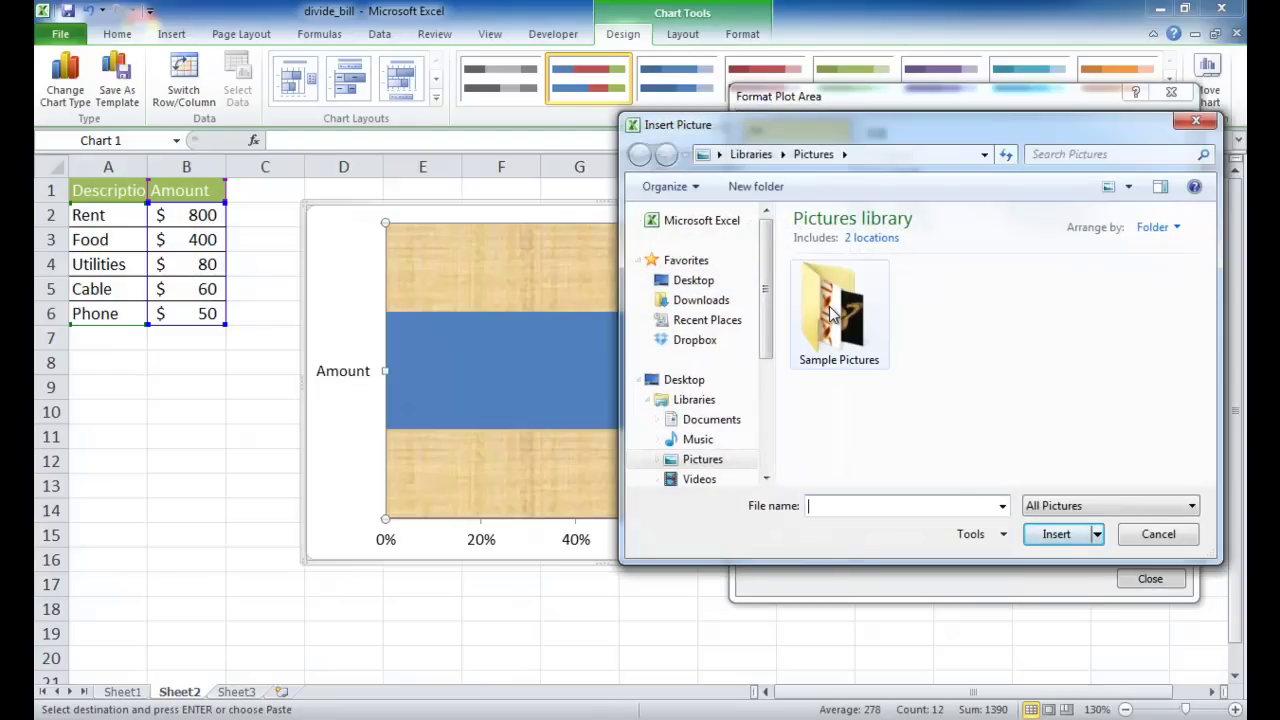
Step: Insert Usdollar100front from Dropbox > Excel > divide_bill as the plot area fill
{"action": "double_click", "coordinate": [832, 313]}
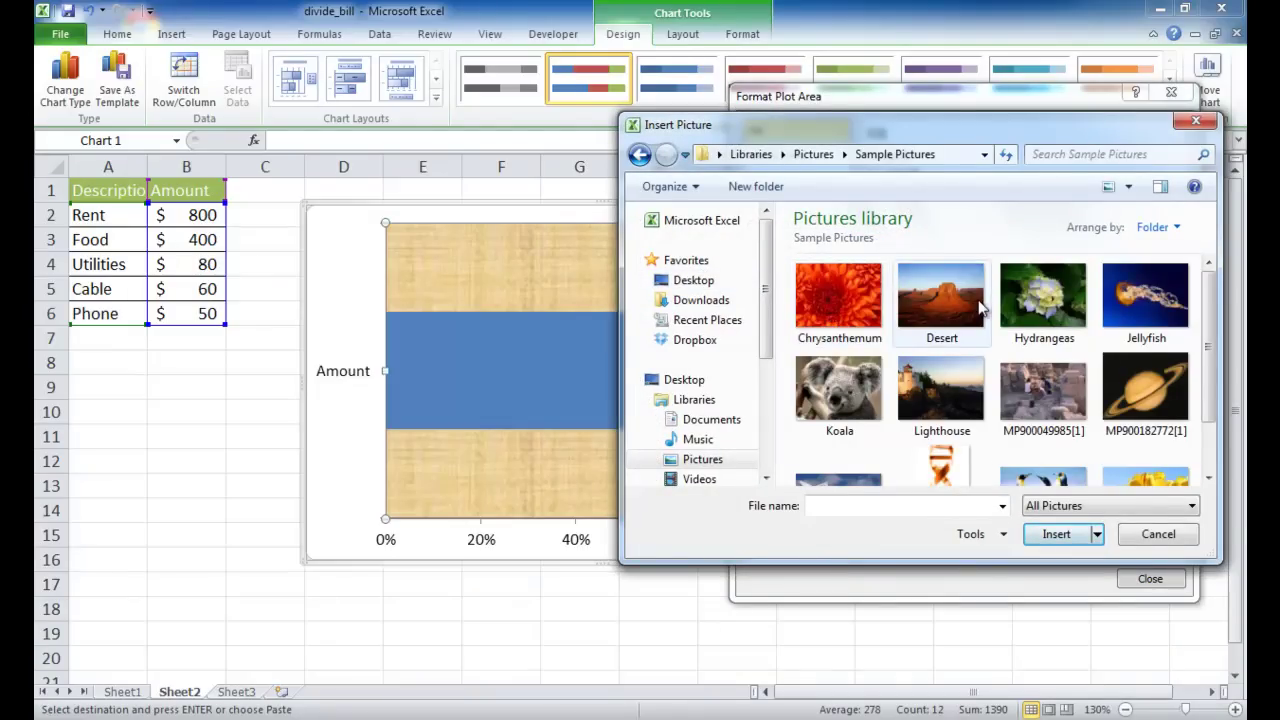
{"action": "left_click", "coordinate": [1207, 422]}
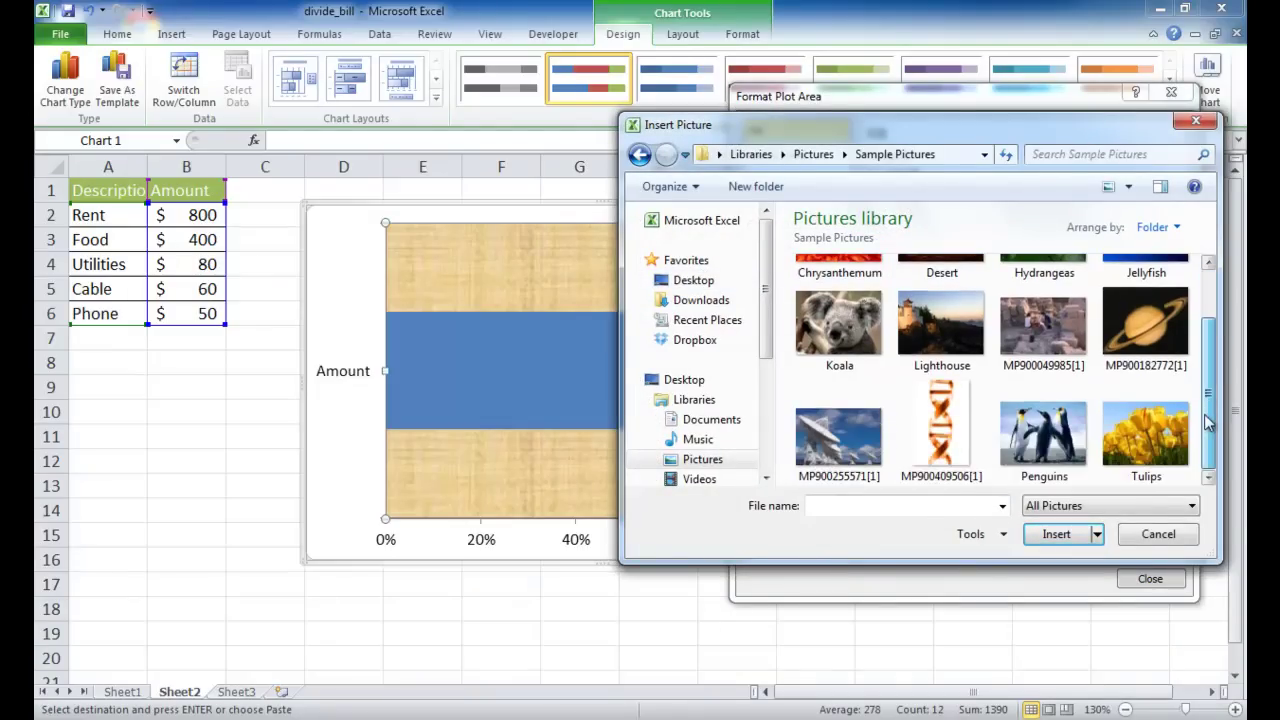
{"action": "left_click", "coordinate": [1210, 318]}
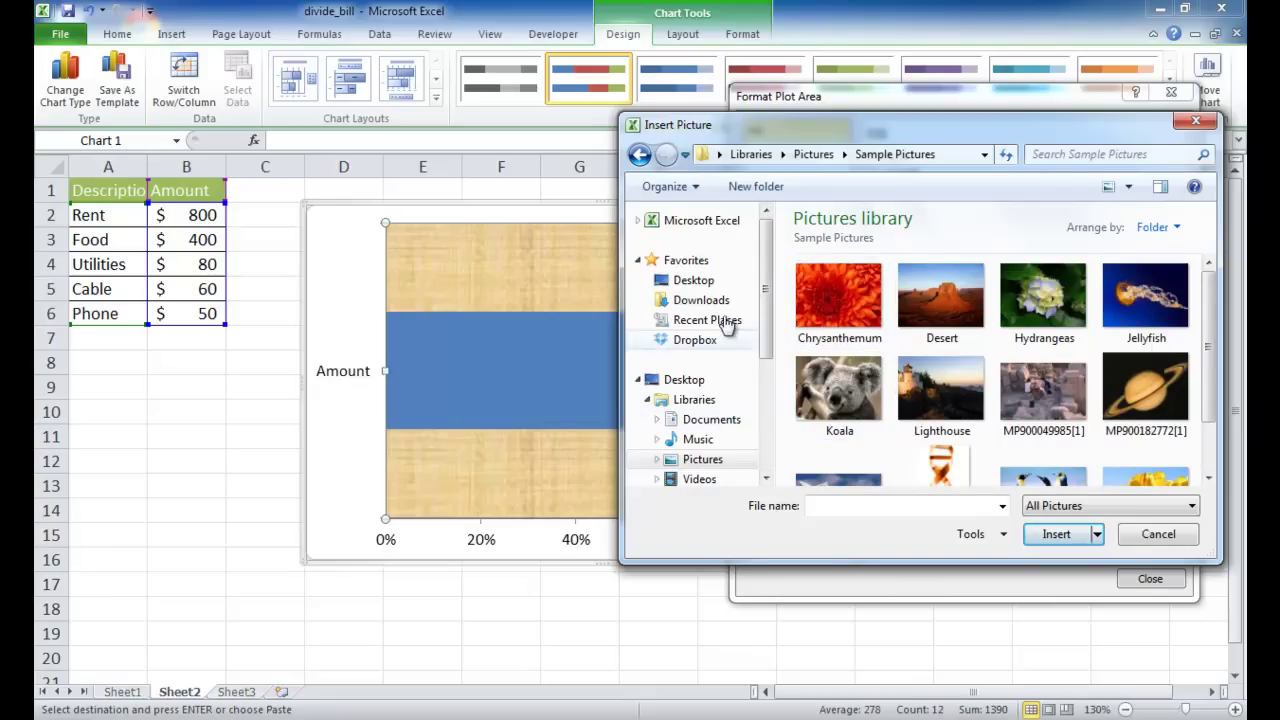
{"action": "left_click", "coordinate": [708, 342]}
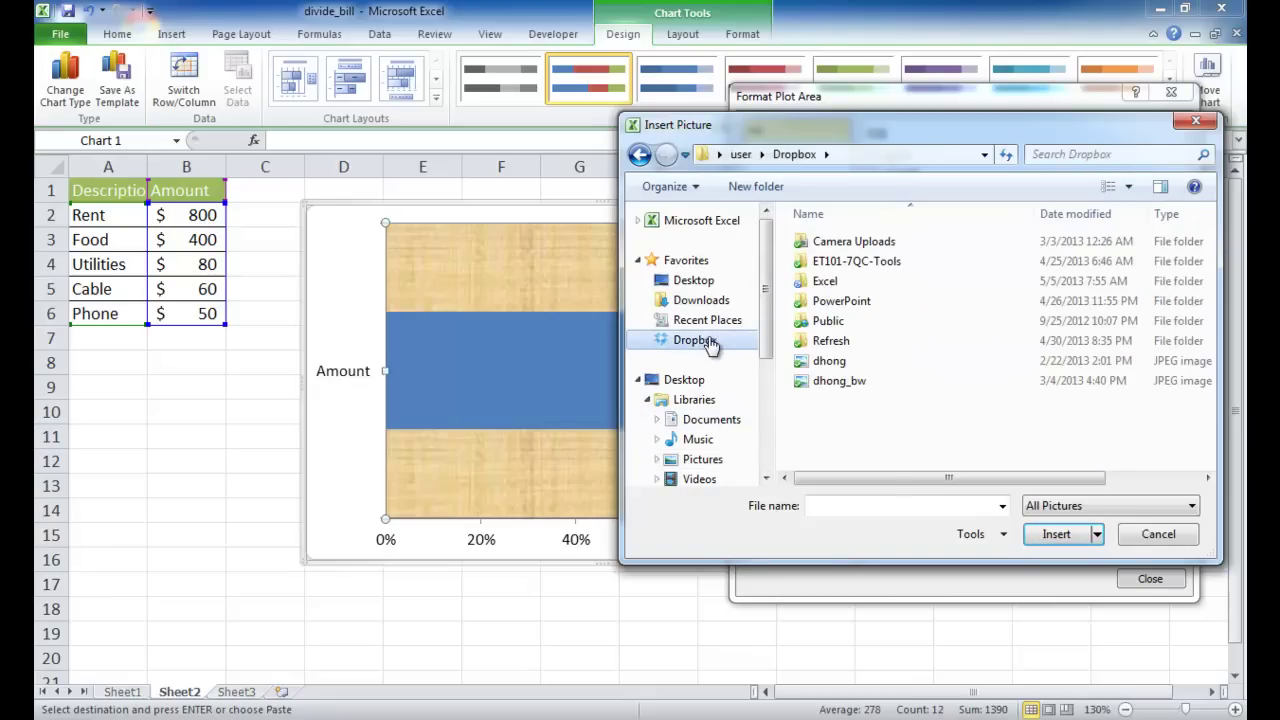
{"action": "double_click", "coordinate": [828, 284]}
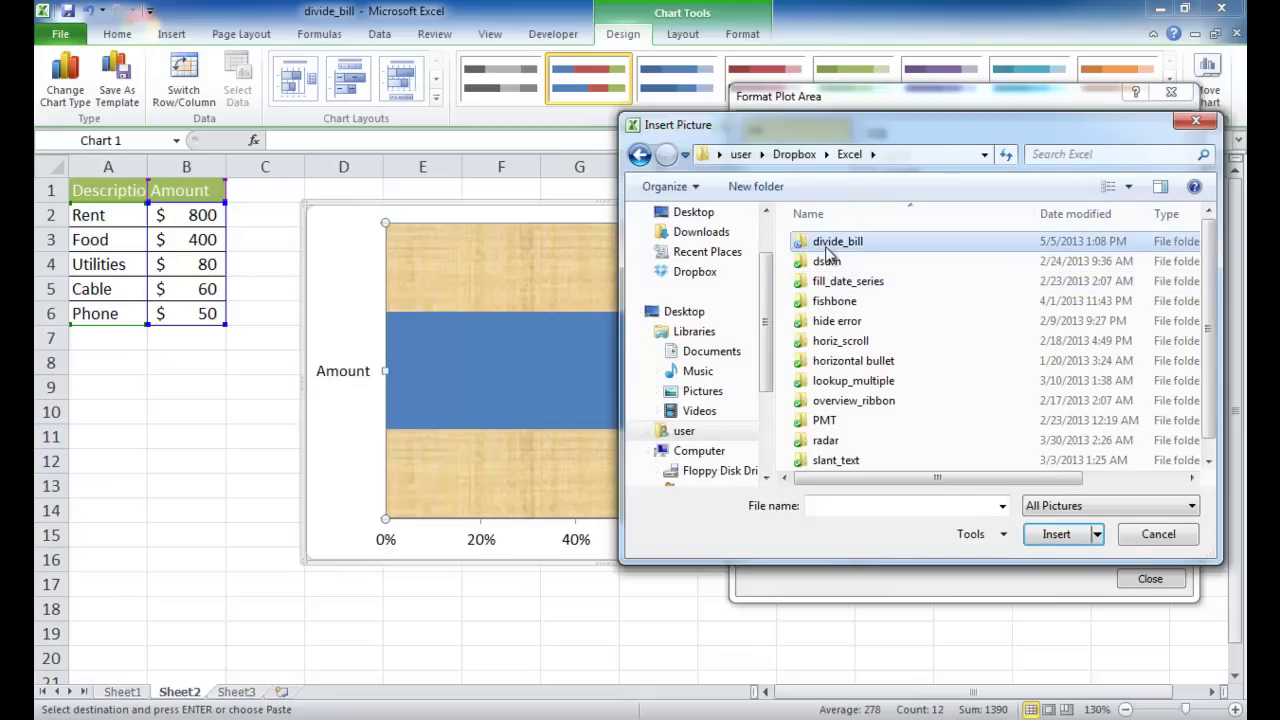
{"action": "double_click", "coordinate": [830, 242]}
{"action": "left_click", "coordinate": [835, 243]}
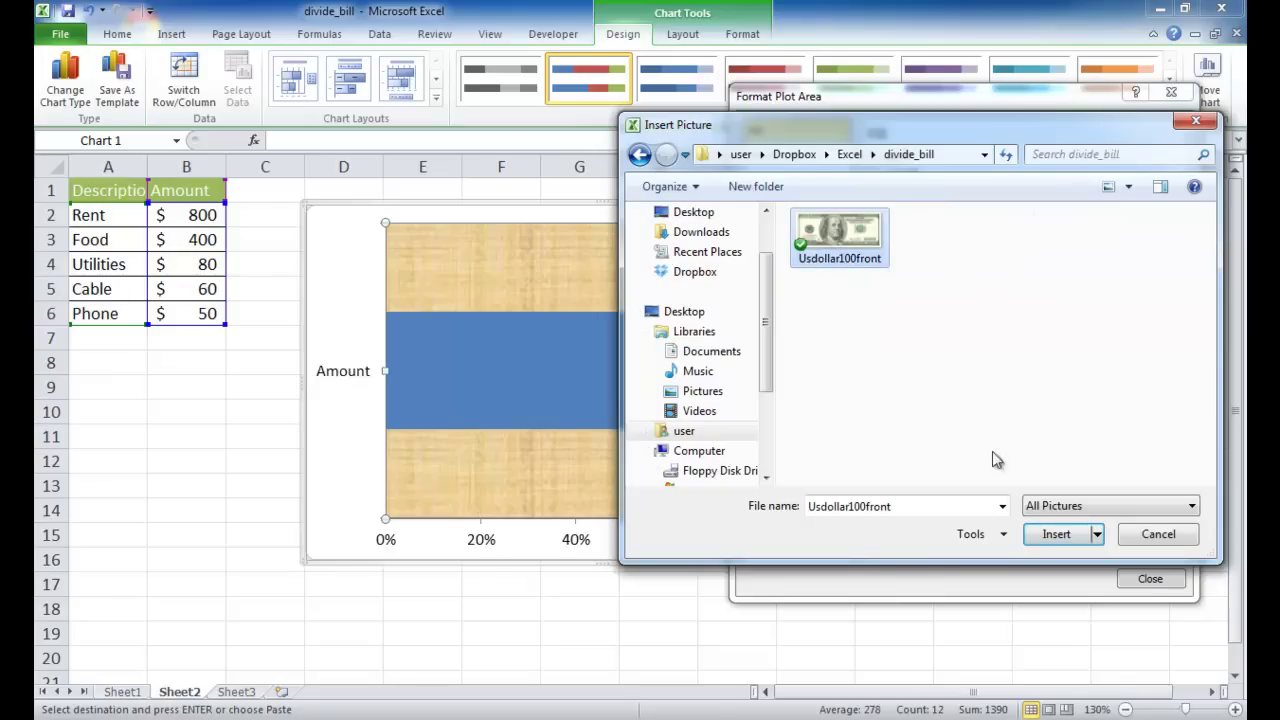
{"action": "left_click", "coordinate": [1056, 534]}
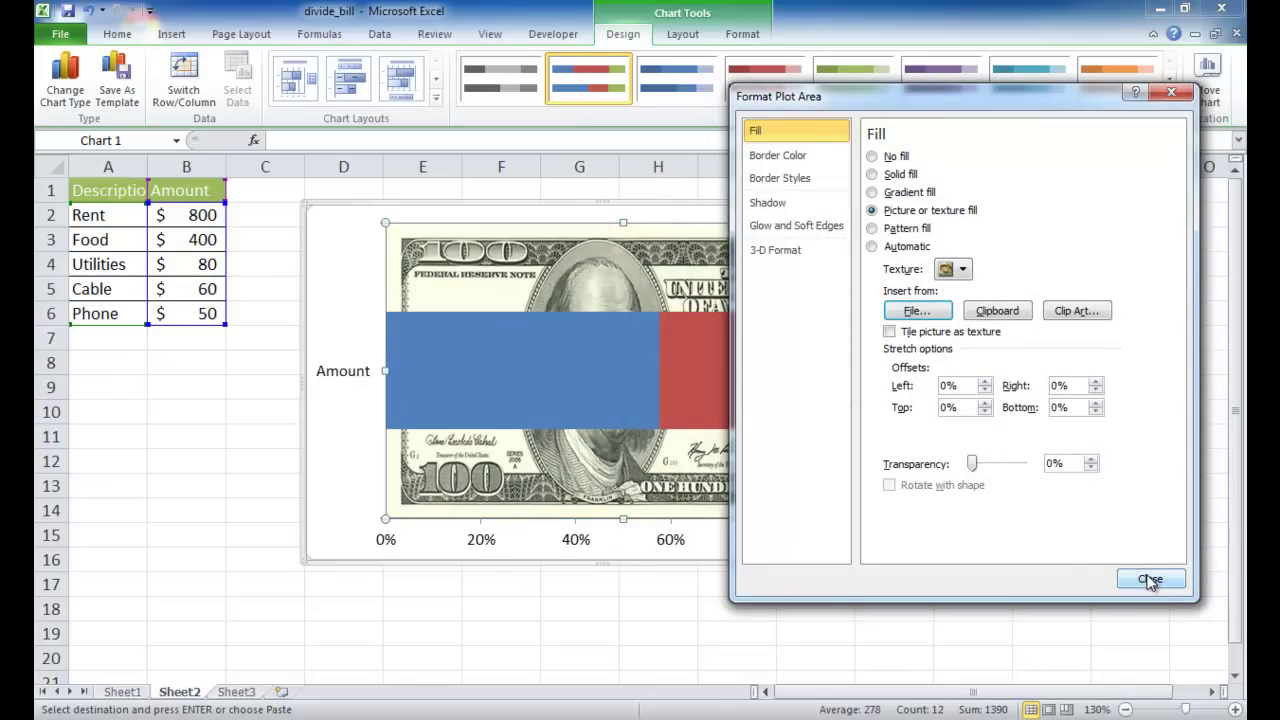
Step: Set the plot area border to No line and close Format Plot Area
{"action": "left_click", "coordinate": [806, 182]}
{"action": "left_click", "coordinate": [795, 157]}
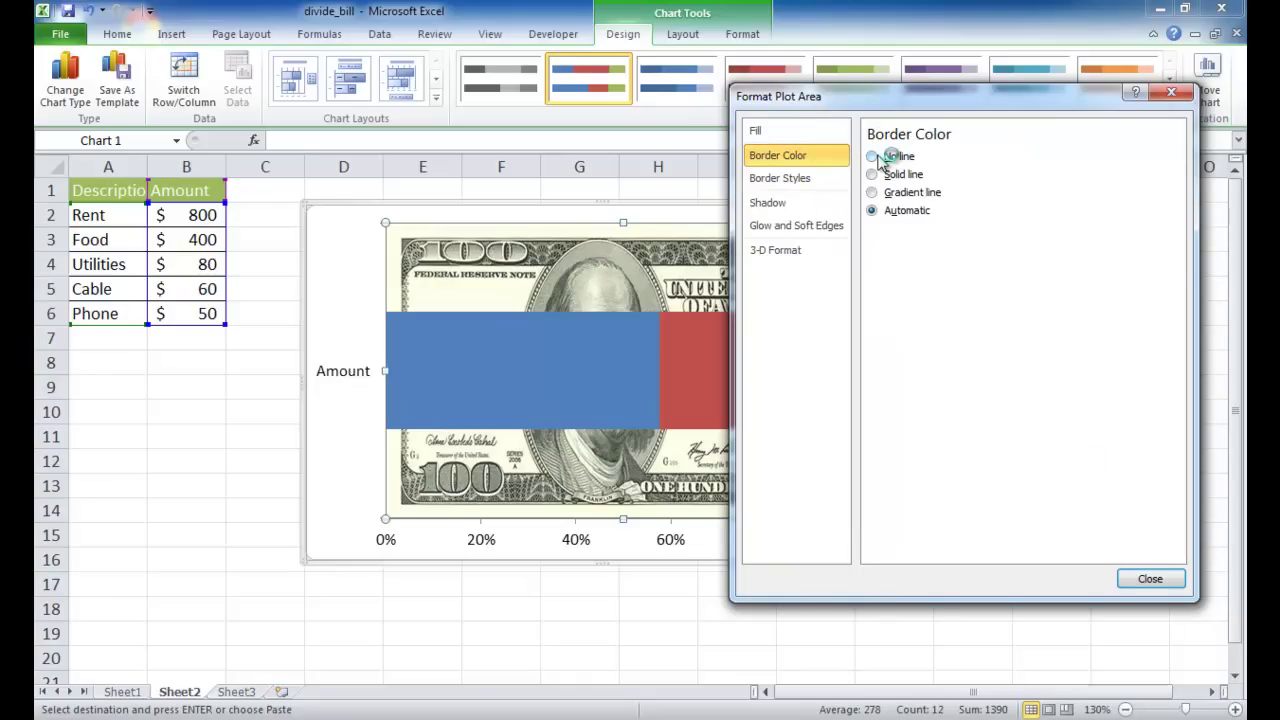
{"action": "left_click", "coordinate": [872, 157]}
{"action": "left_click", "coordinate": [1150, 580]}
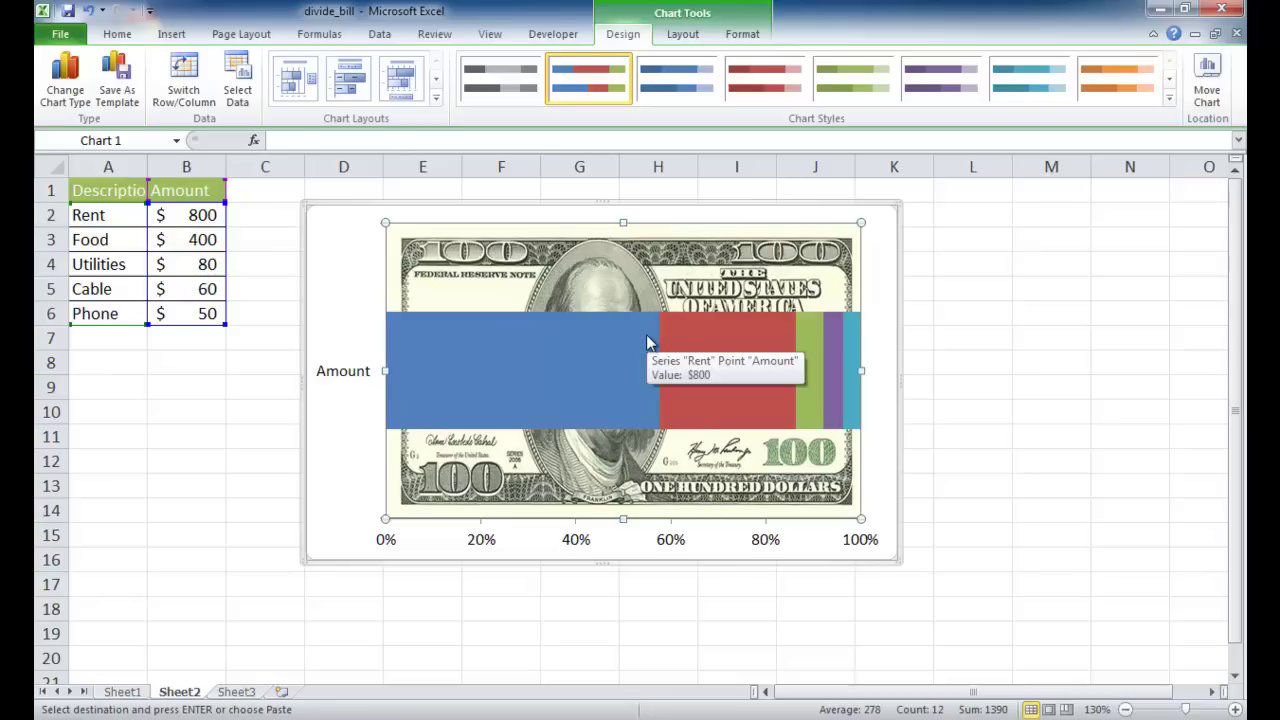
Step: Select the Rent data series on the chart
{"action": "left_click", "coordinate": [505, 362]}
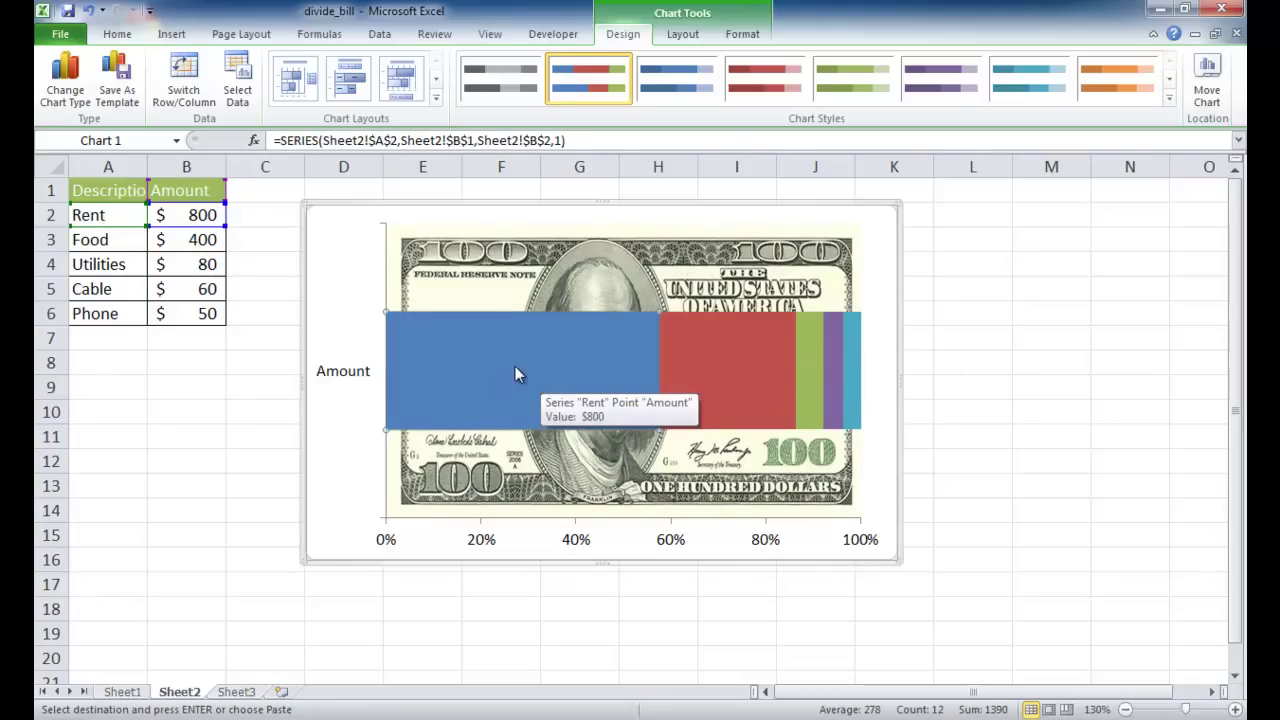
{"action": "mouse_move", "coordinate": [503, 354]}
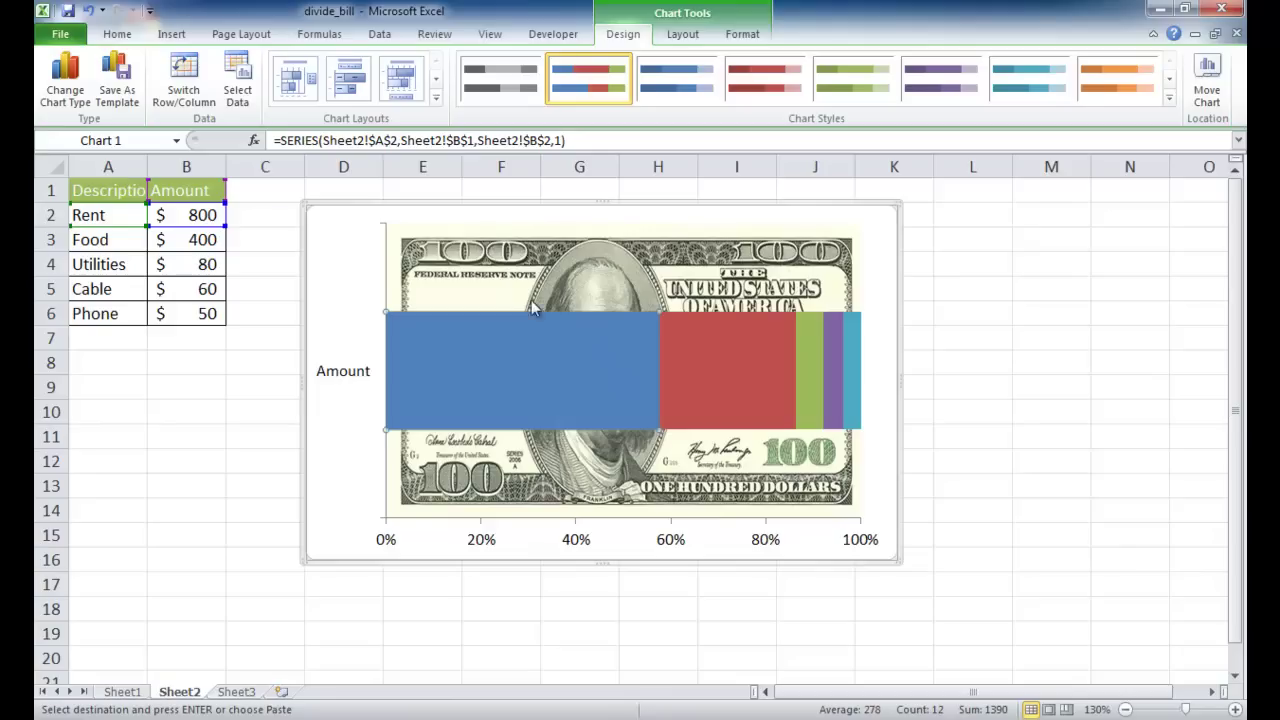
{"action": "mouse_move", "coordinate": [587, 379]}
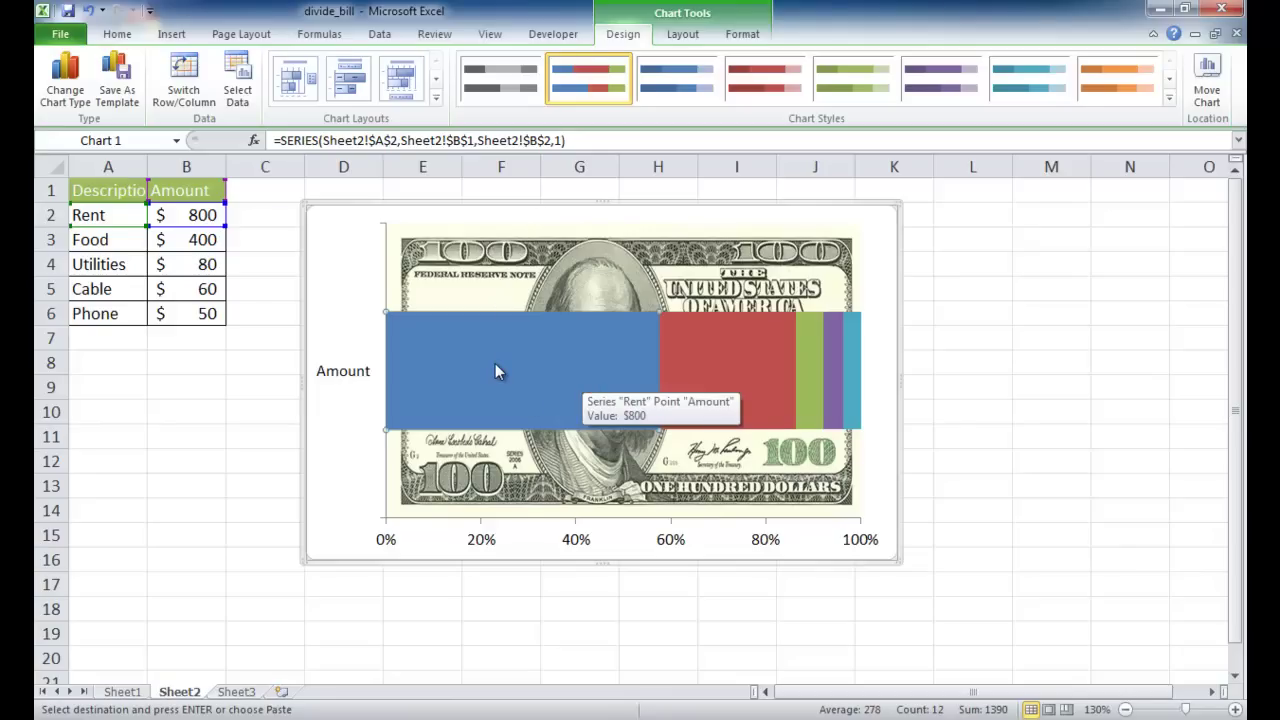
Step: Set the Rent series gap width to 0% in Format Data Series
{"action": "right_click", "coordinate": [495, 364]}
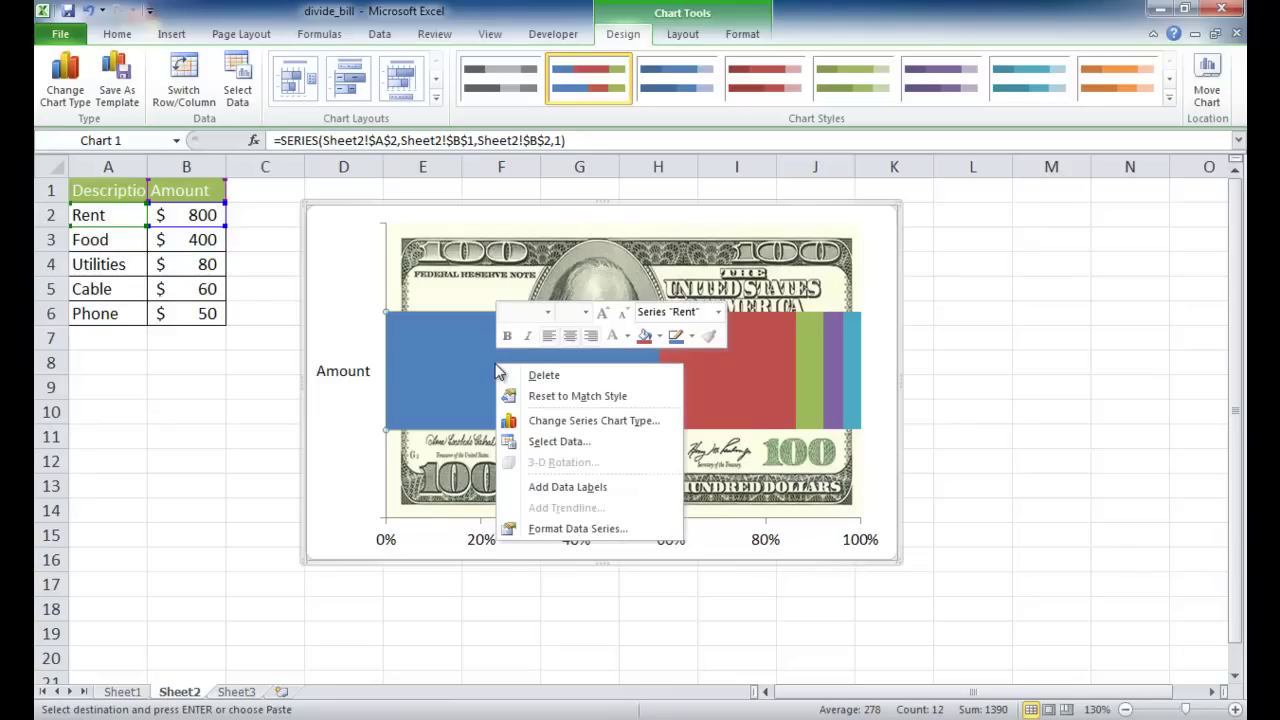
{"action": "left_click", "coordinate": [575, 528]}
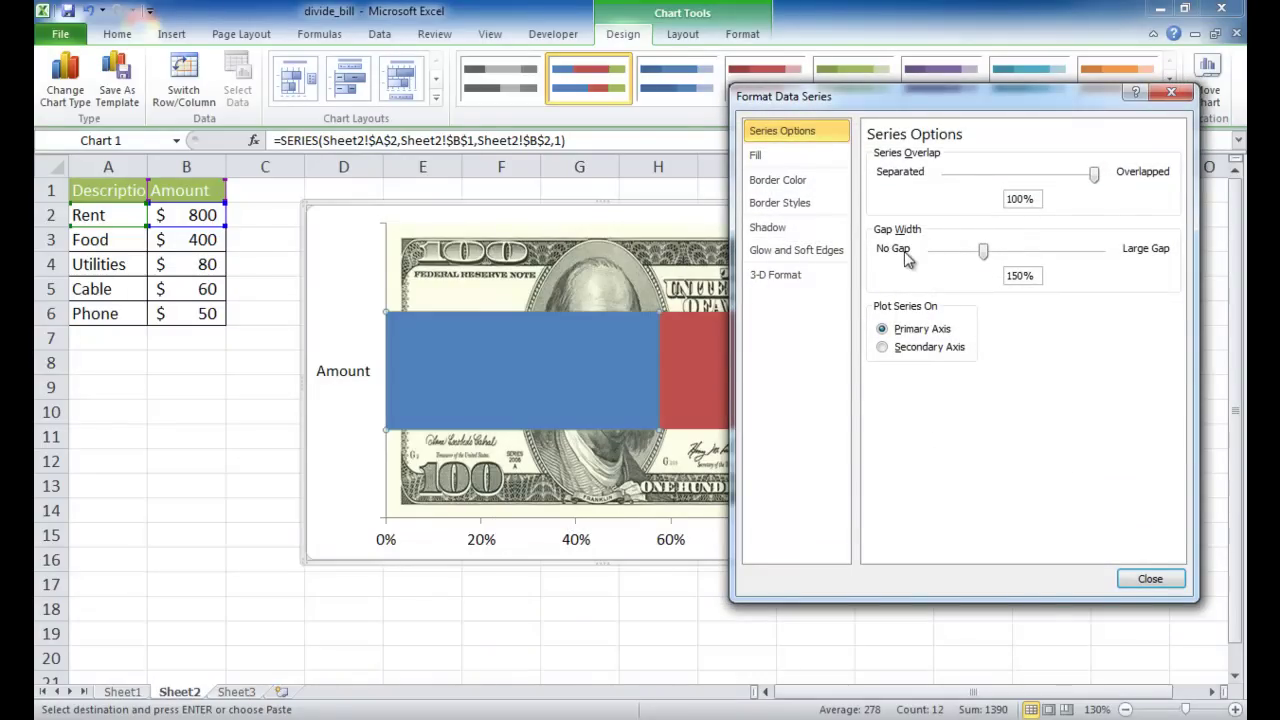
{"action": "left_click_drag", "start_coordinate": [984, 253], "coordinate": [924, 247]}
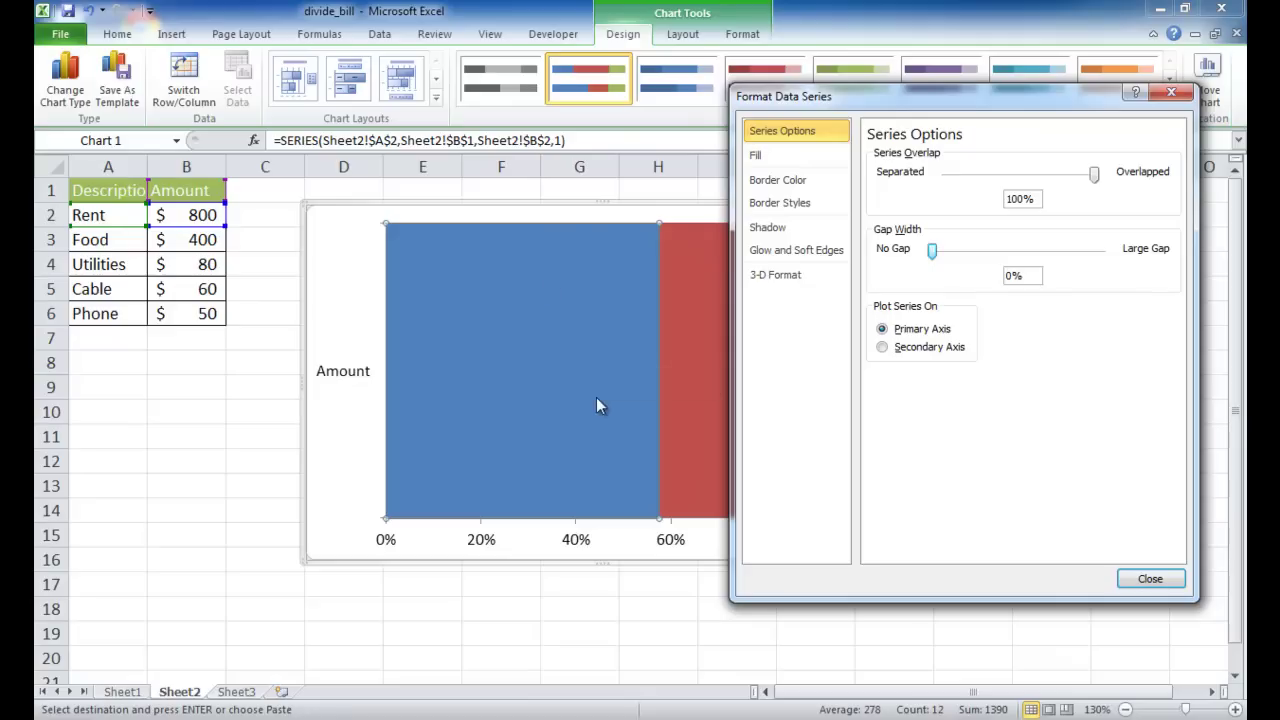
{"action": "mouse_move", "coordinate": [592, 380]}
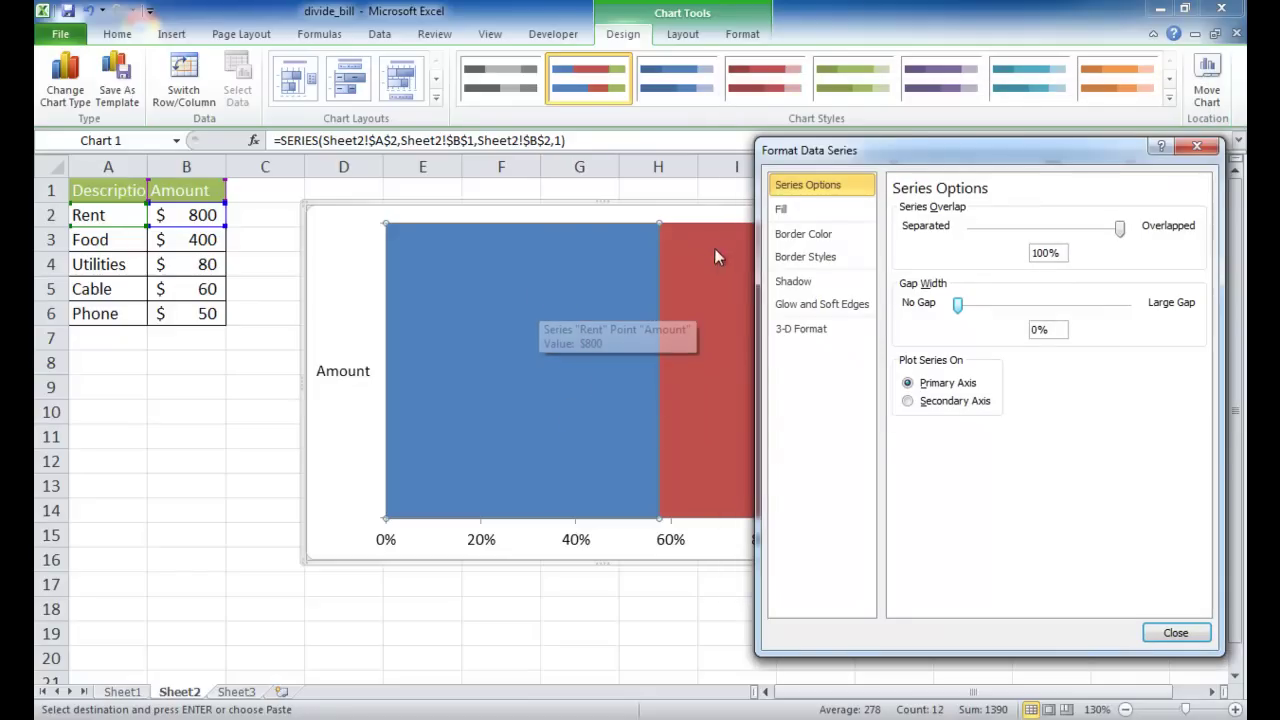
{"action": "mouse_move", "coordinate": [584, 296]}
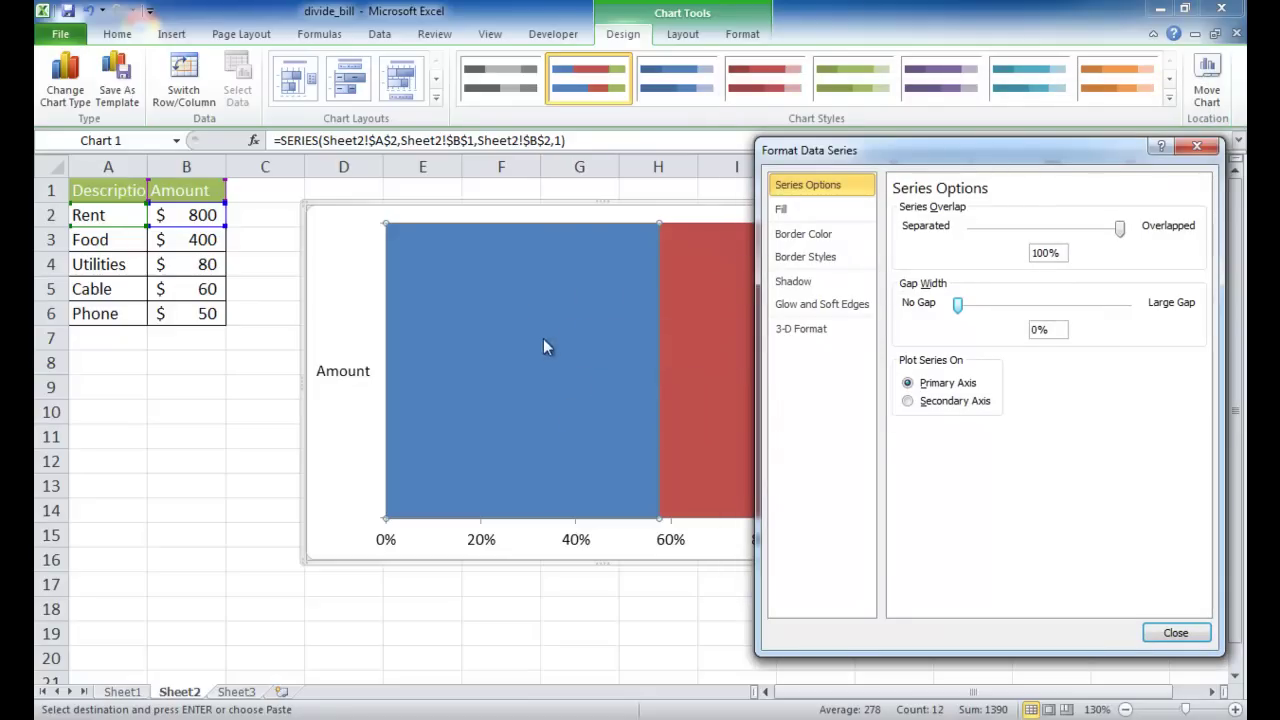
Step: Set the Rent series fill to No fill so the bill shows through
{"action": "left_click", "coordinate": [781, 211]}
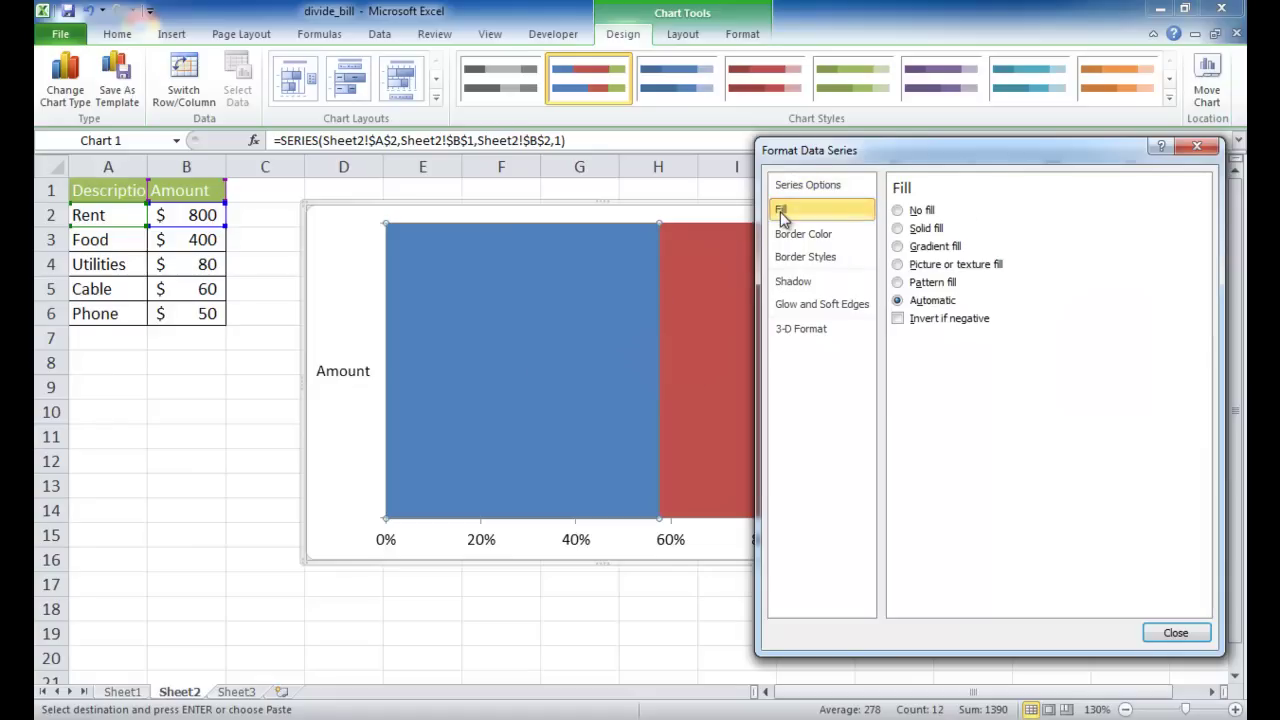
{"action": "left_click", "coordinate": [900, 214]}
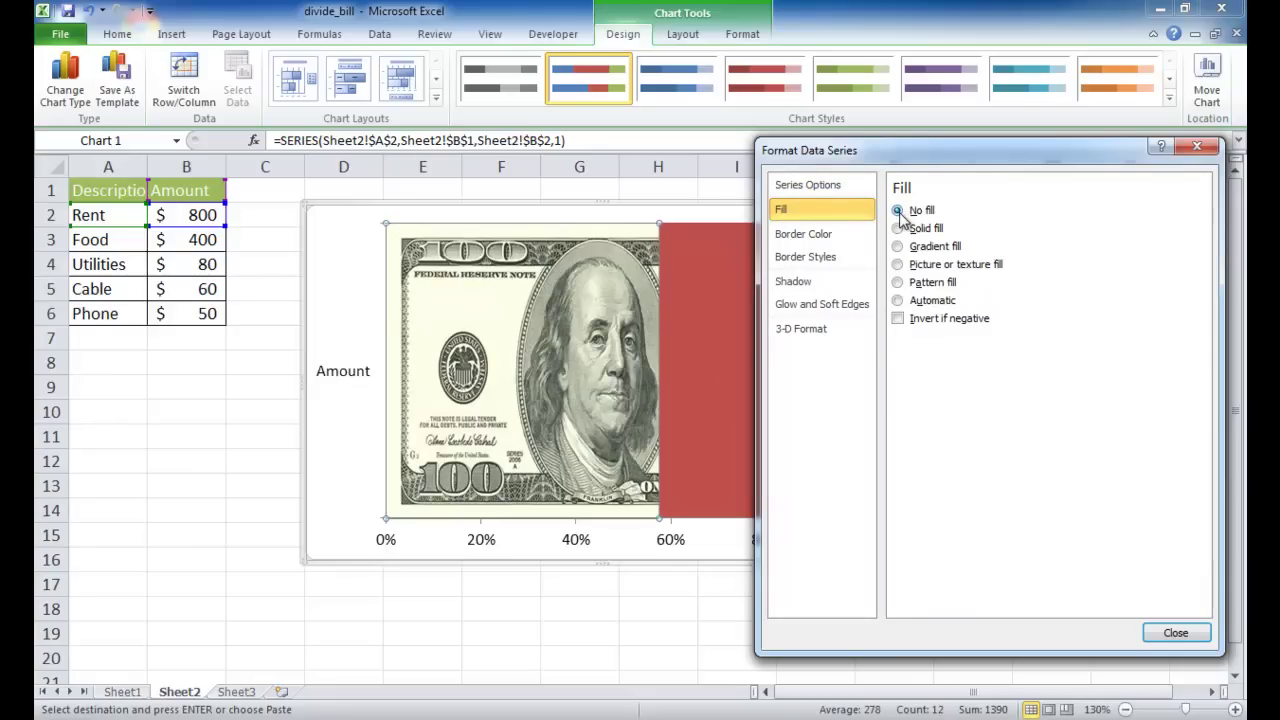
{"action": "left_click_drag", "start_coordinate": [915, 152], "coordinate": [934, 135]}
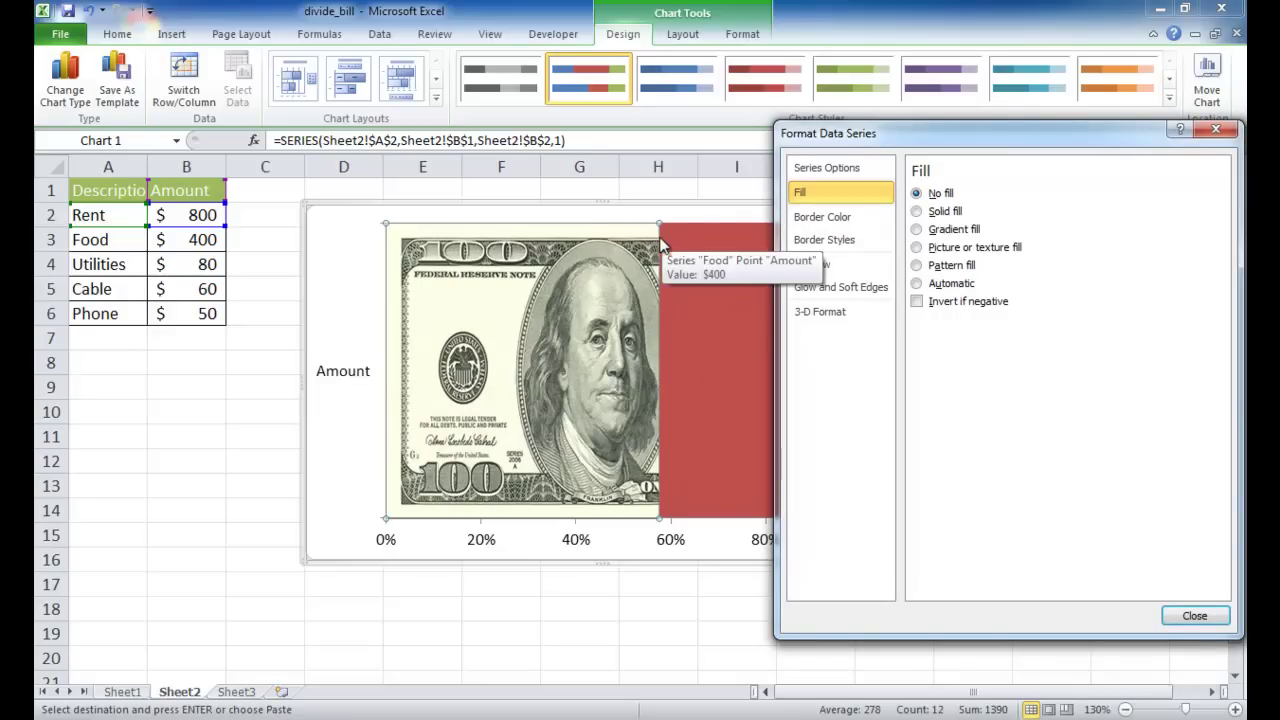
Step: Give the Rent bar a white solid border with width 5
{"action": "left_click", "coordinate": [816, 217]}
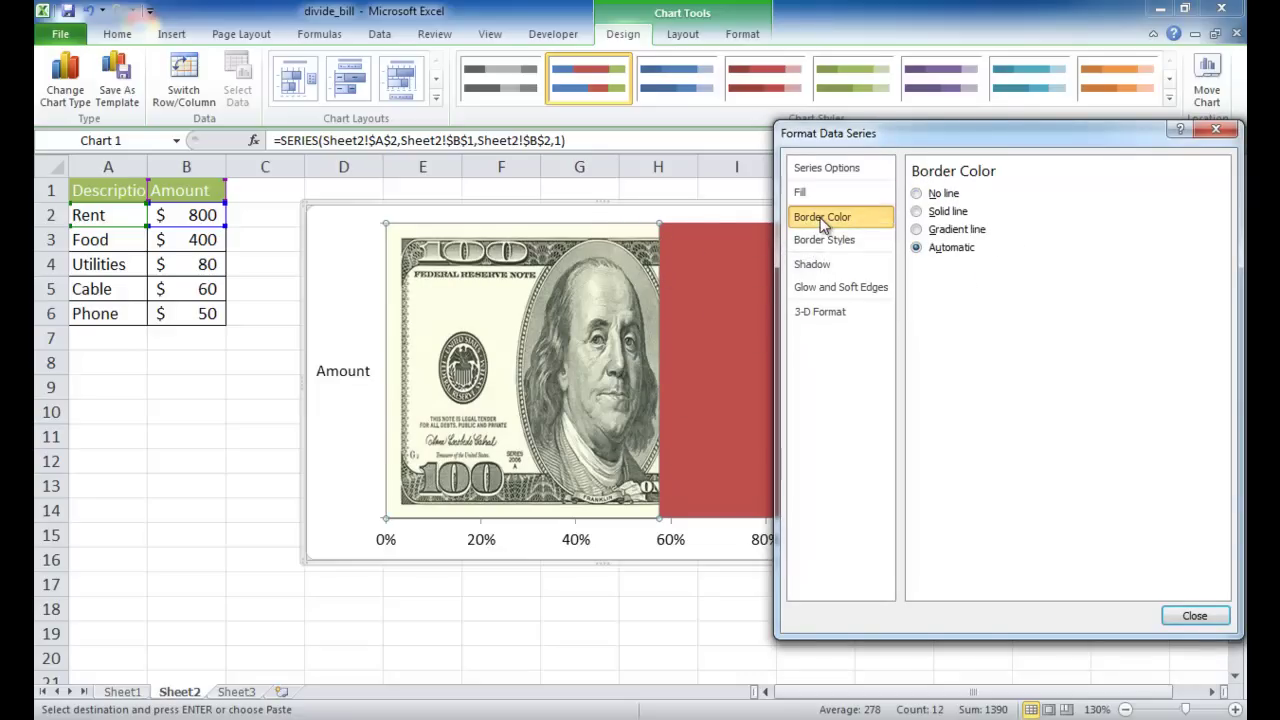
{"action": "left_click", "coordinate": [926, 213]}
{"action": "left_click", "coordinate": [988, 270]}
{"action": "left_click", "coordinate": [976, 308]}
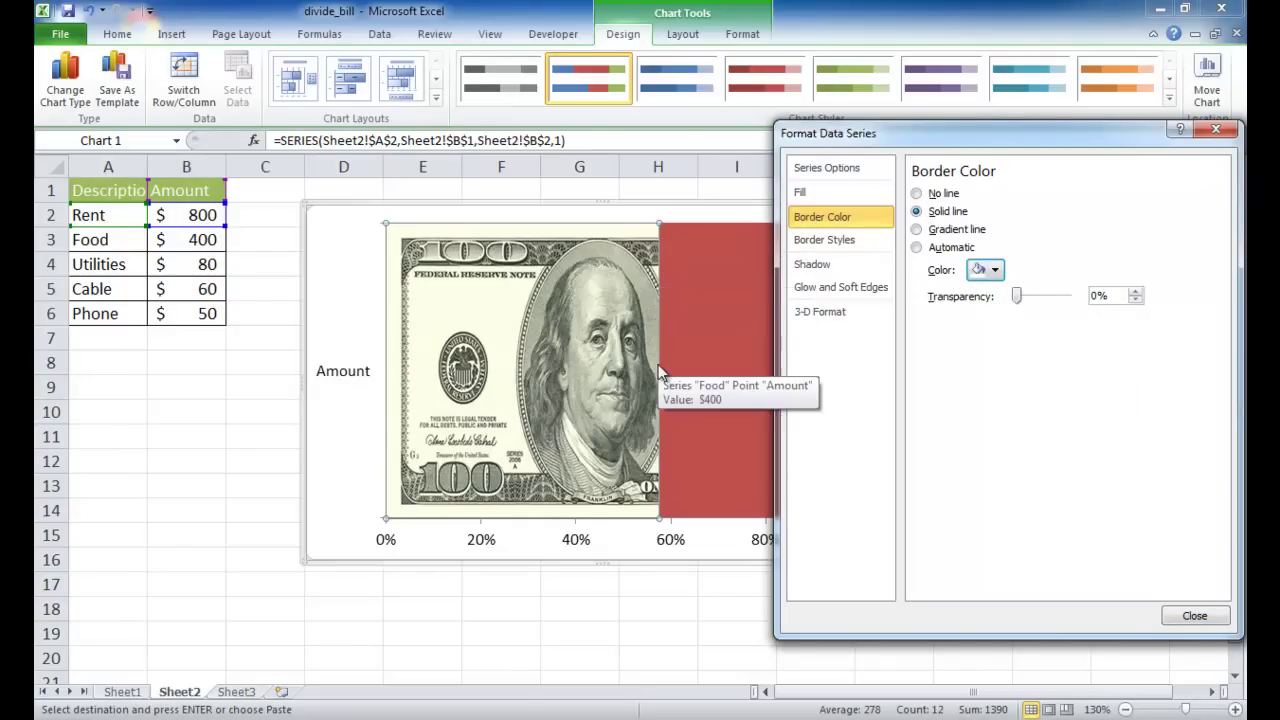
{"action": "left_click", "coordinate": [810, 240]}
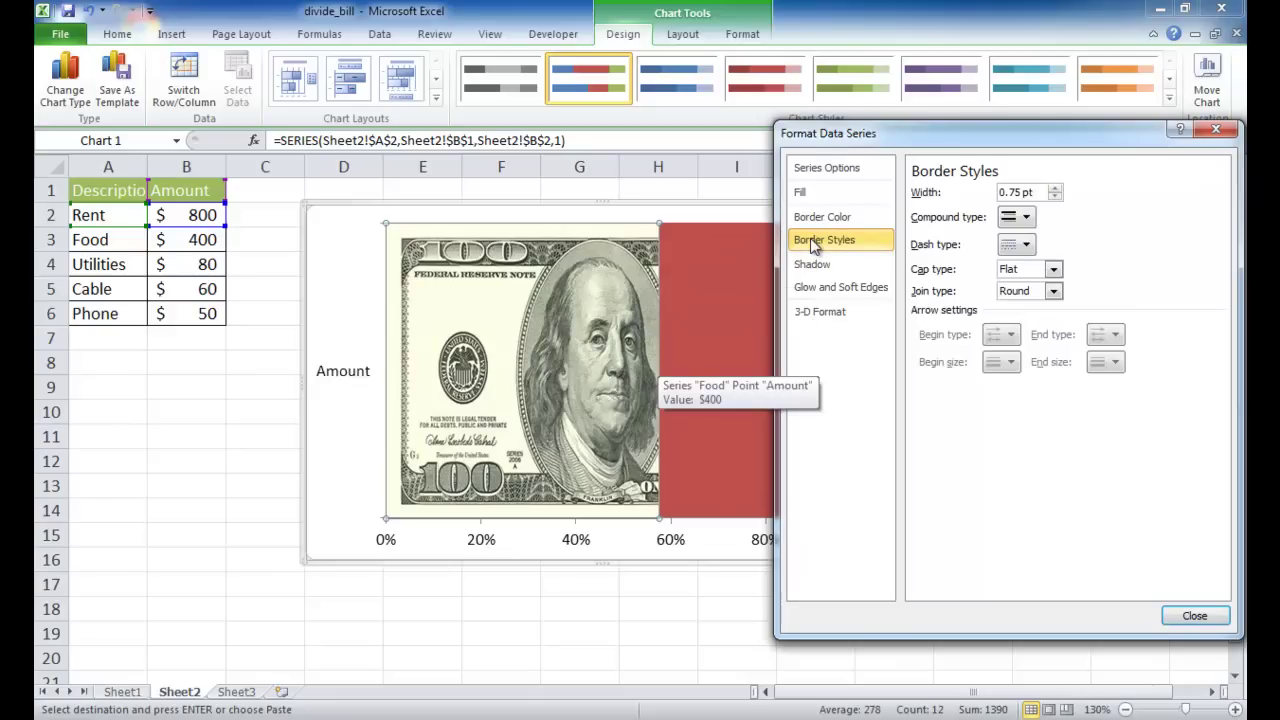
{"action": "left_click_drag", "start_coordinate": [1042, 193], "coordinate": [1000, 195]}
{"action": "type", "text": "5"}
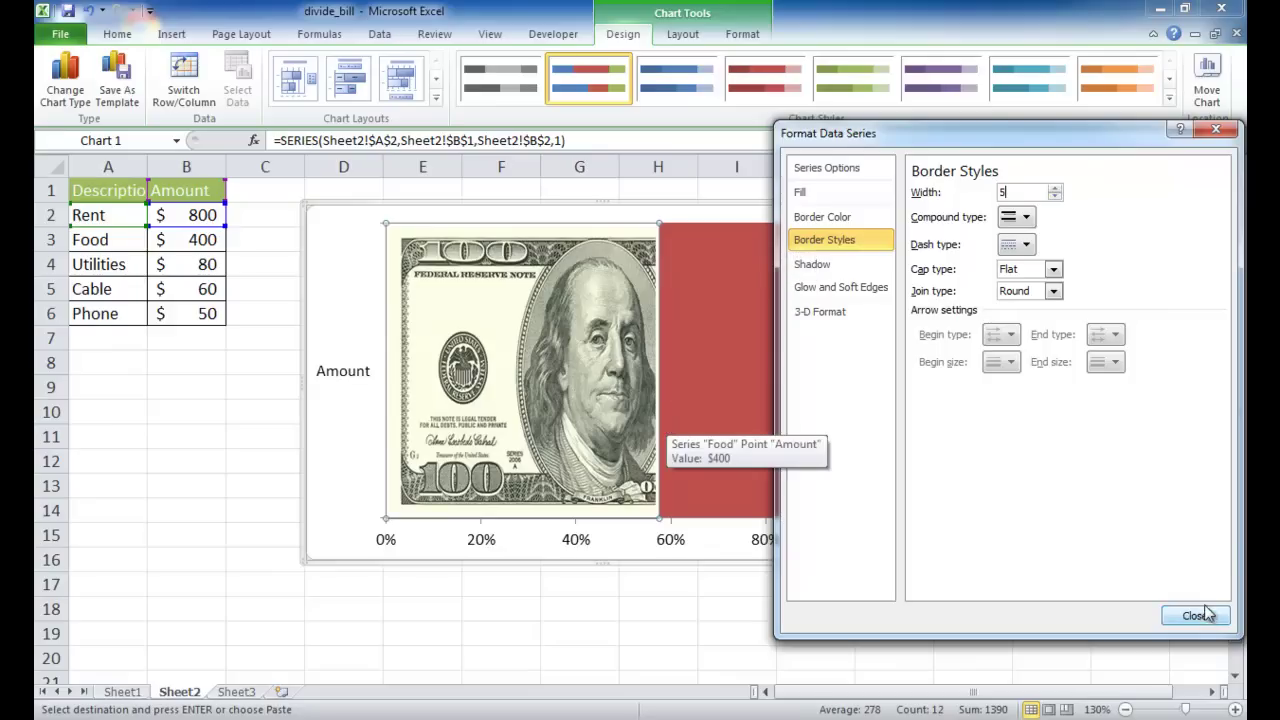
{"action": "left_click_drag", "start_coordinate": [1065, 148], "coordinate": [355, 137]}
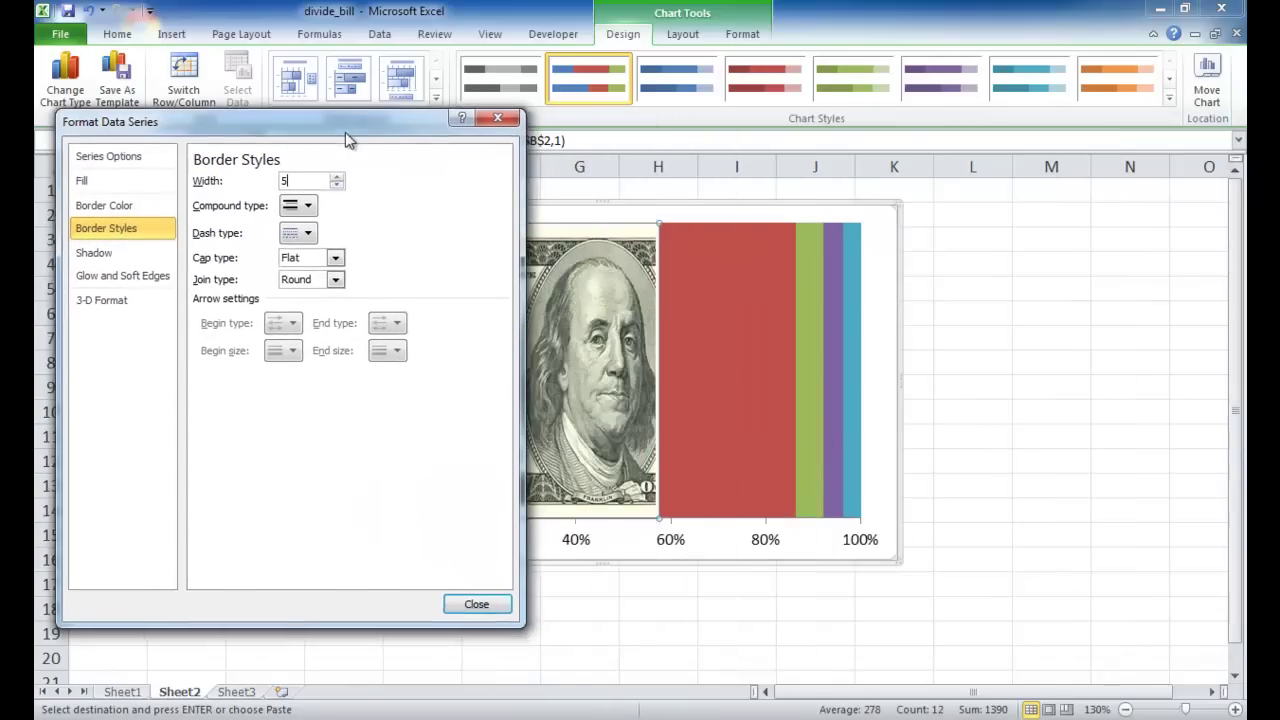
Step: Give the red Food series No fill and a solid border of width 5
{"action": "left_click", "coordinate": [715, 317]}
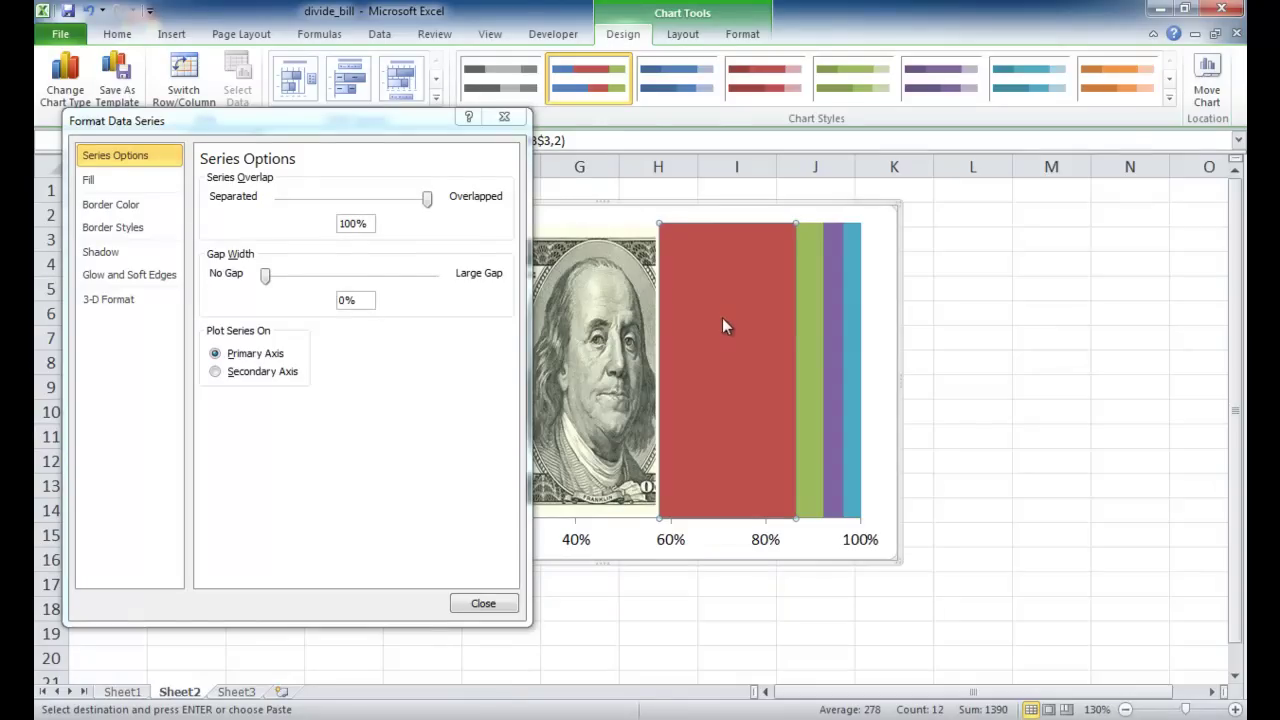
{"action": "left_click", "coordinate": [125, 180]}
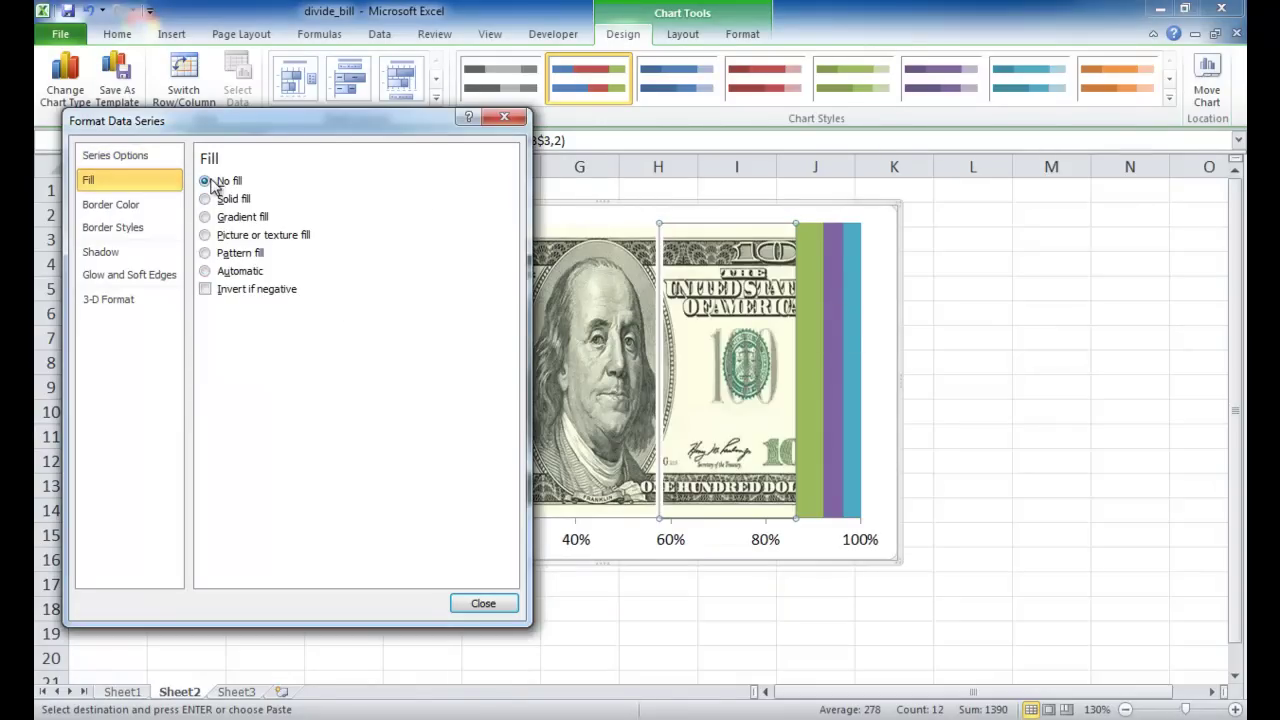
{"action": "left_click", "coordinate": [138, 208]}
{"action": "left_click", "coordinate": [205, 199]}
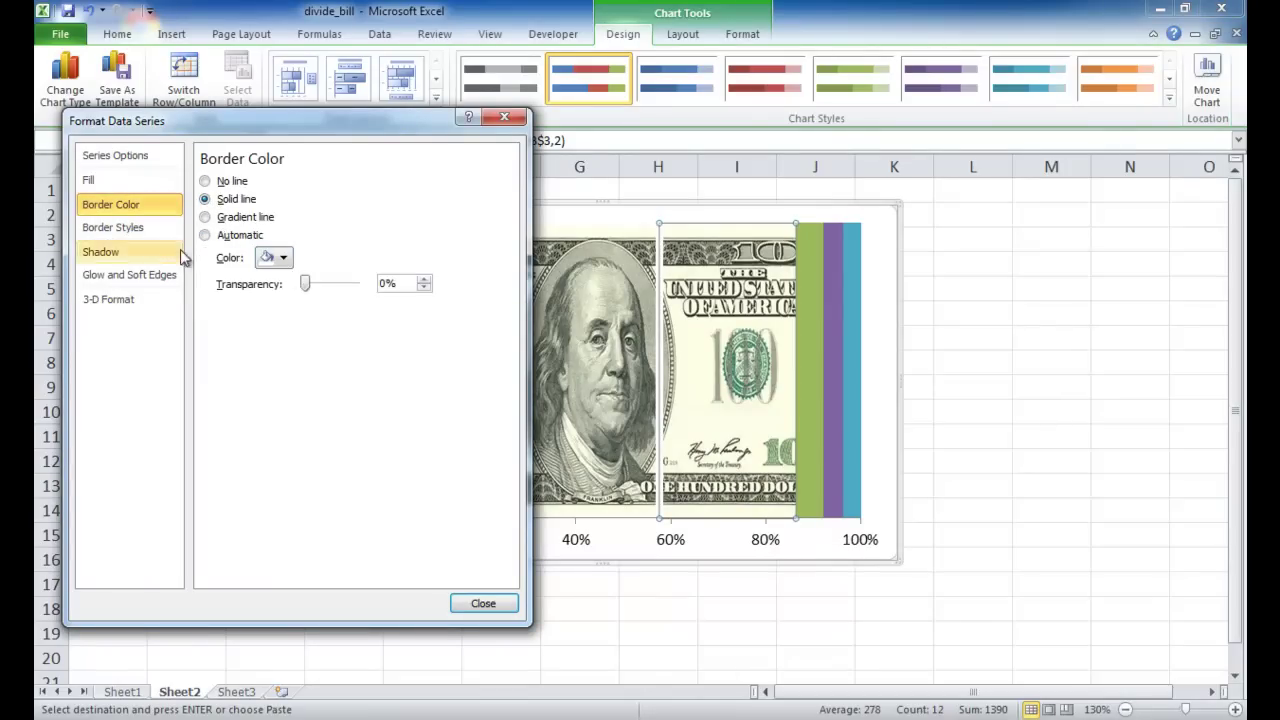
{"action": "left_click", "coordinate": [150, 227]}
{"action": "left_click_drag", "start_coordinate": [324, 180], "coordinate": [270, 180]}
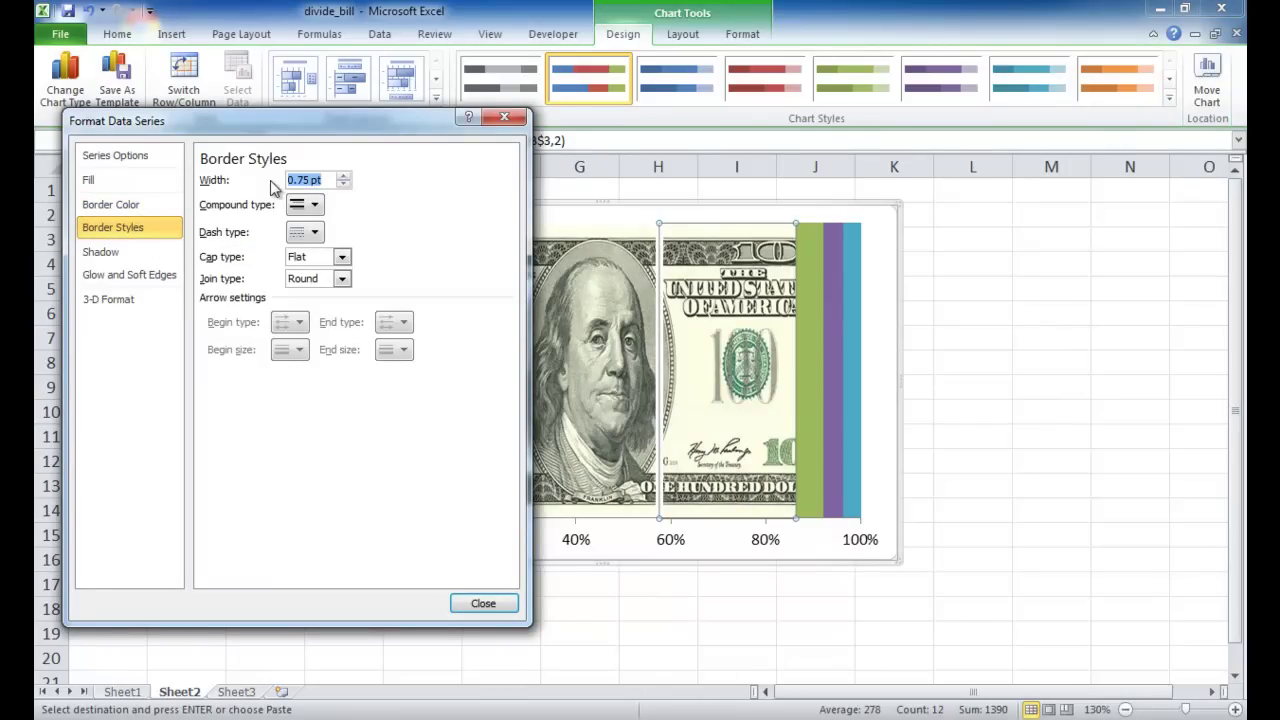
{"action": "type", "text": "5"}
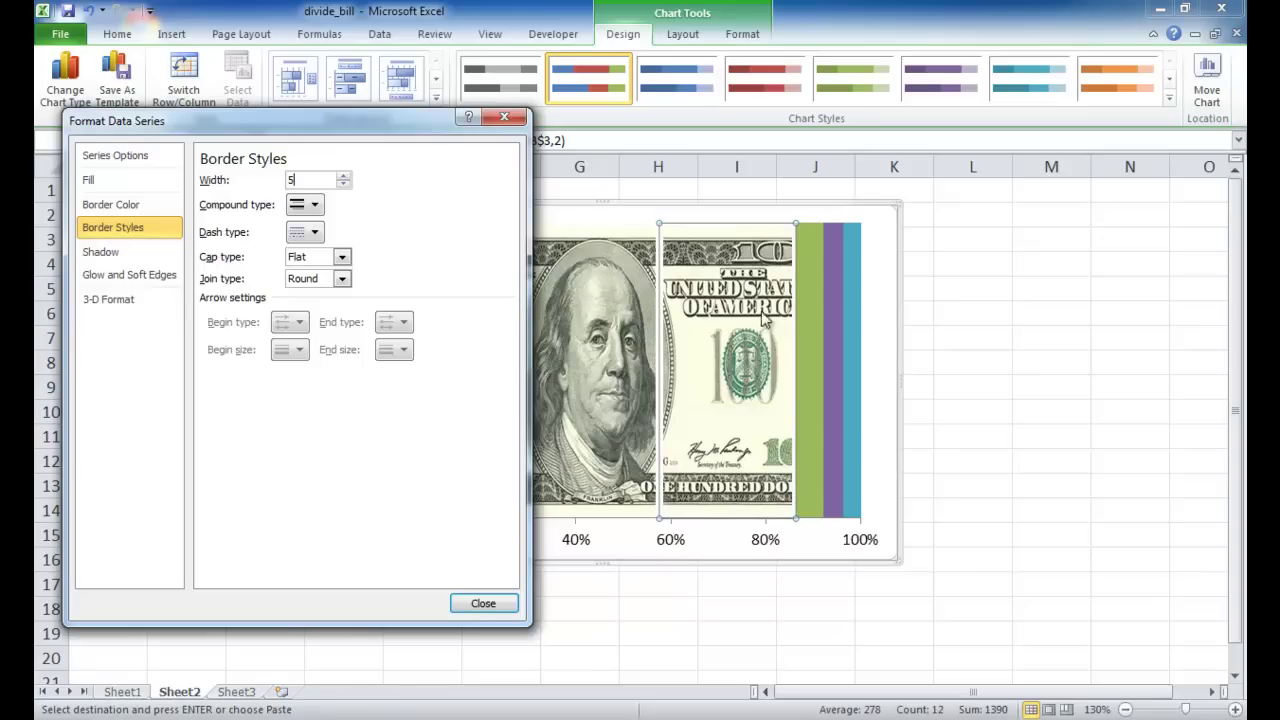
{"action": "left_click", "coordinate": [806, 320]}
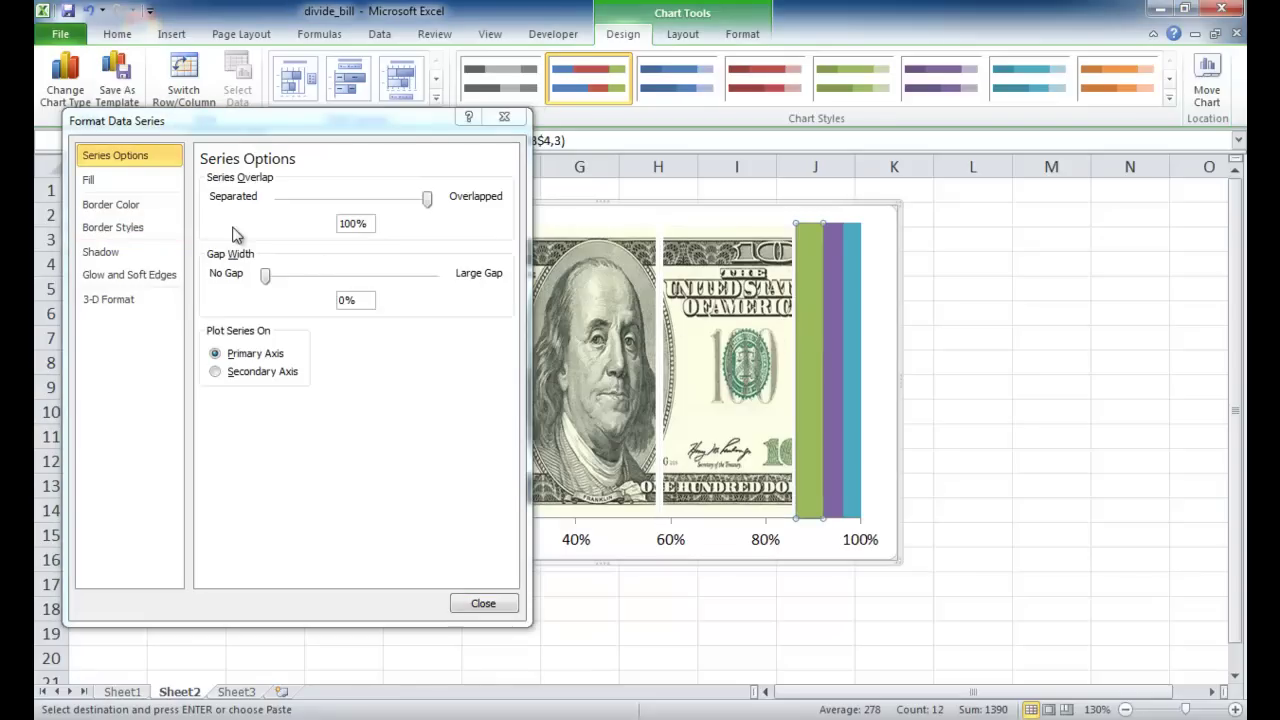
Step: Give the green Utilities series No fill and a 5 pt solid border
{"action": "left_click", "coordinate": [145, 180]}
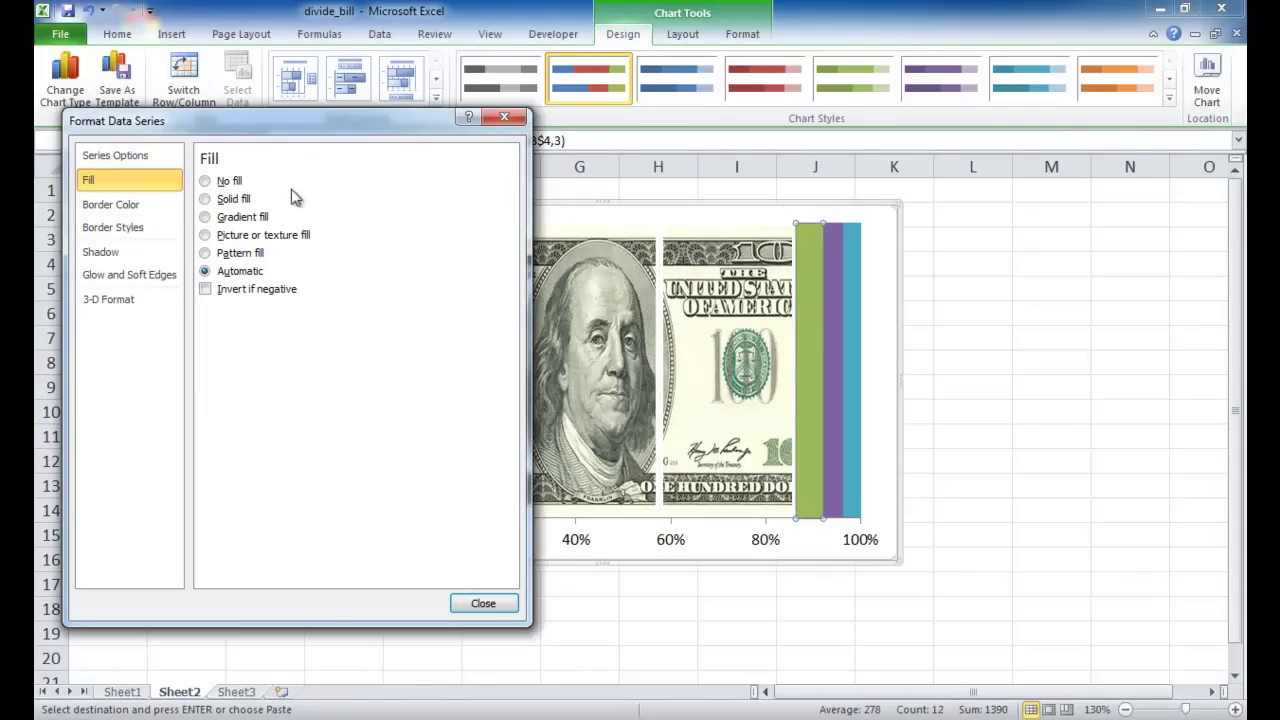
{"action": "left_click", "coordinate": [206, 181]}
{"action": "left_click", "coordinate": [110, 204]}
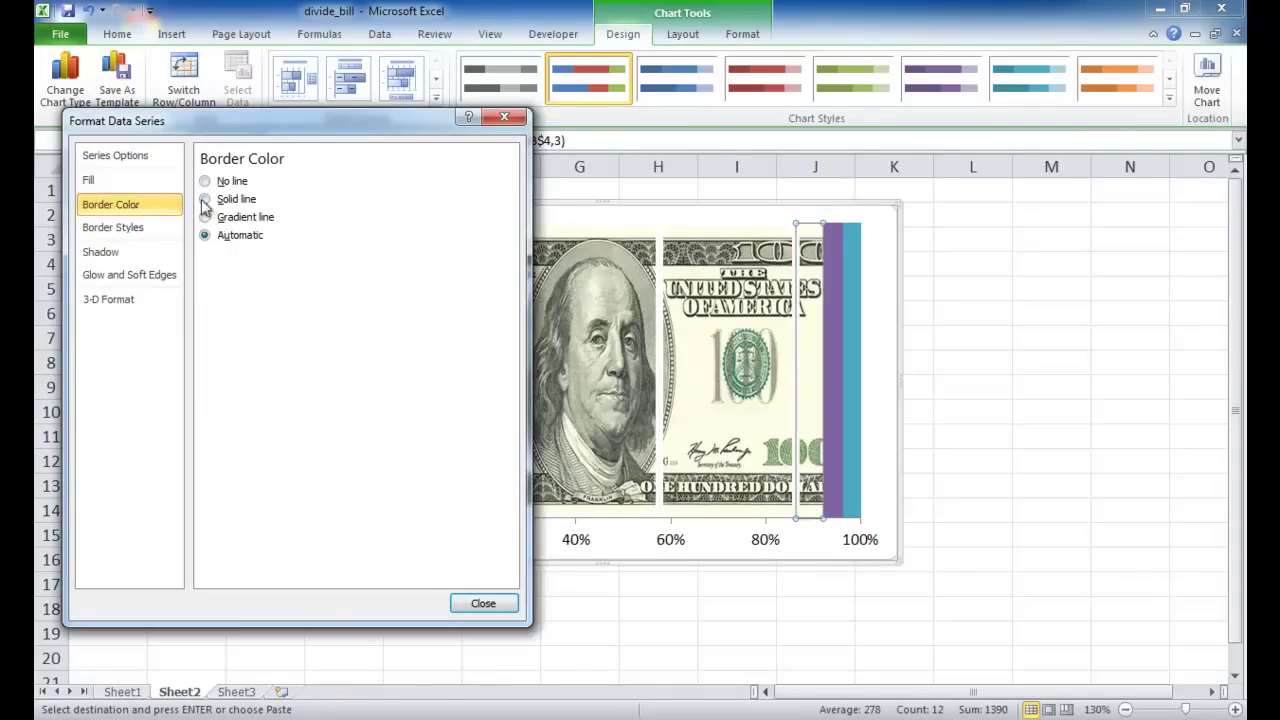
{"action": "left_click", "coordinate": [222, 200]}
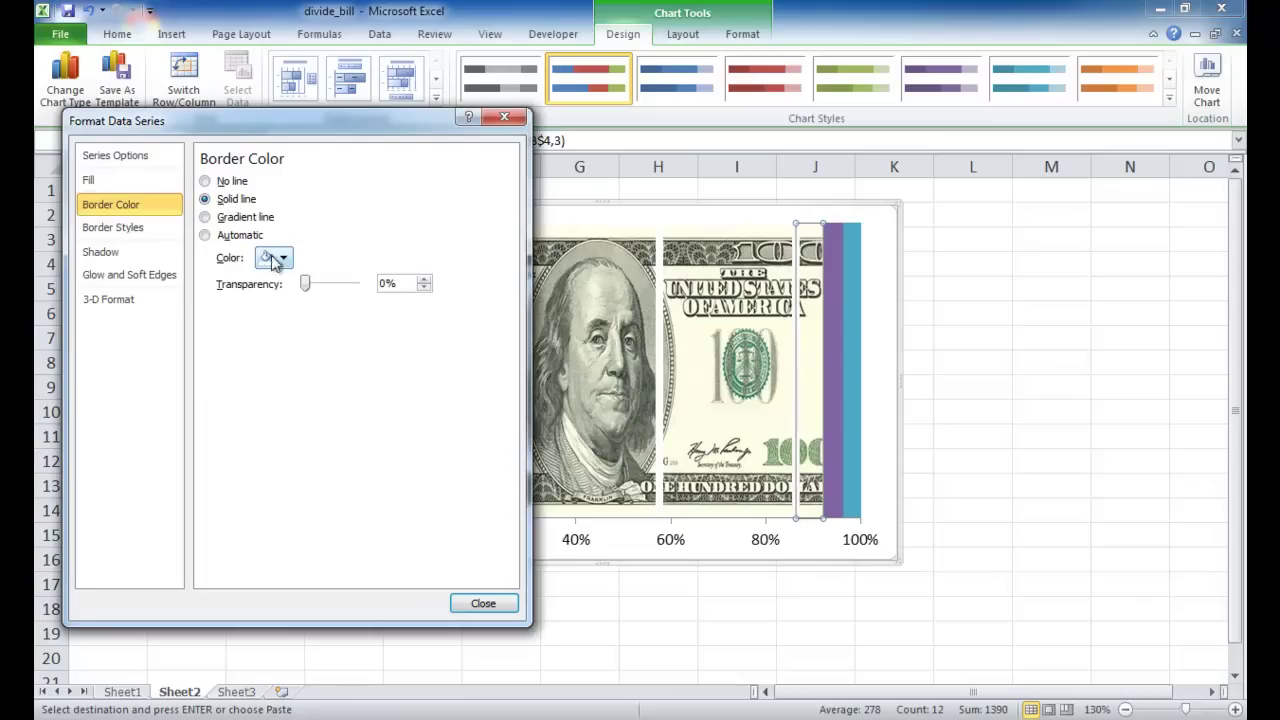
{"action": "left_click", "coordinate": [134, 231]}
{"action": "left_click_drag", "start_coordinate": [324, 180], "coordinate": [235, 180]}
{"action": "type", "text": "5"}
Step: Give the purple Cable series No fill and a 5 pt solid border
{"action": "left_click", "coordinate": [834, 345]}
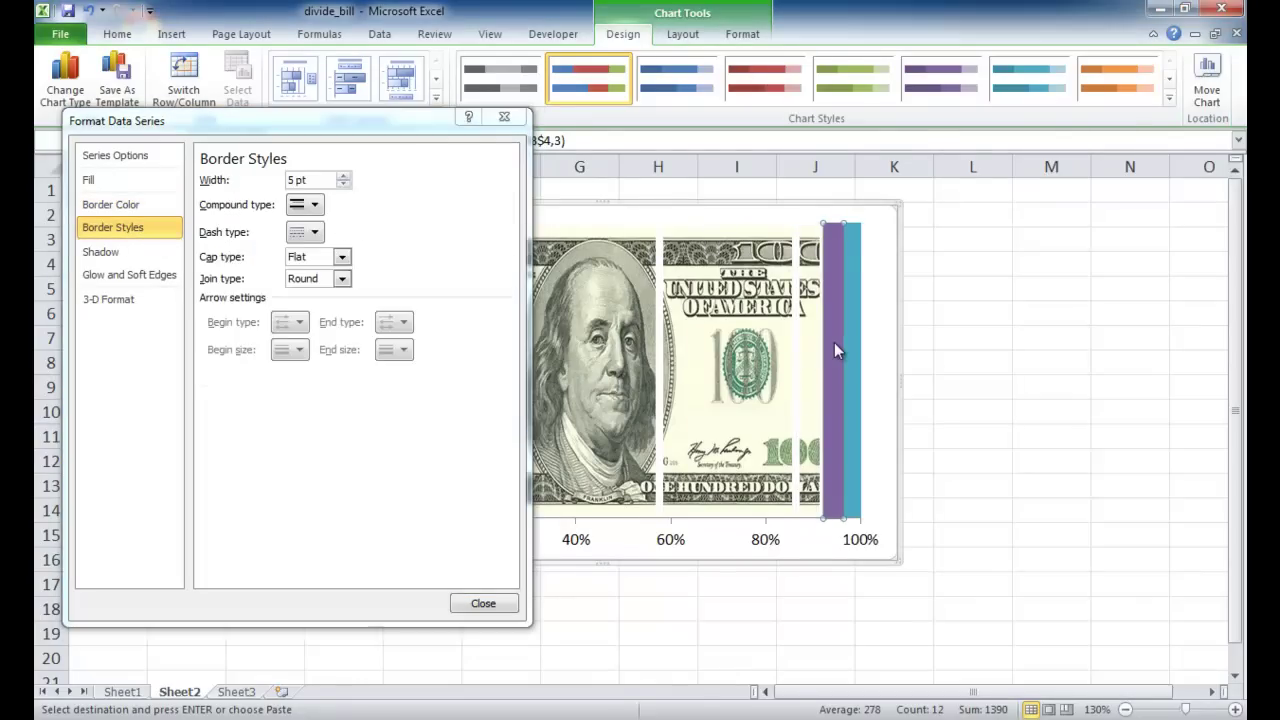
{"action": "left_click", "coordinate": [150, 186]}
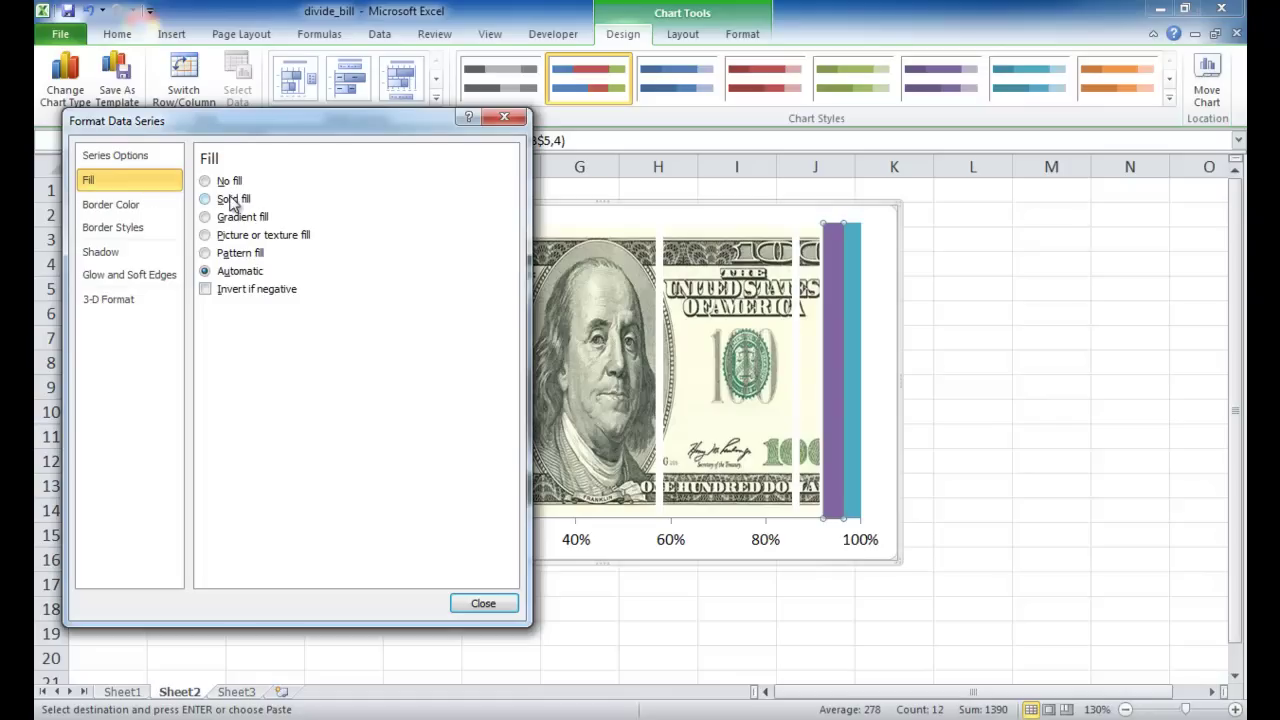
{"action": "left_click", "coordinate": [229, 186]}
{"action": "left_click", "coordinate": [150, 205]}
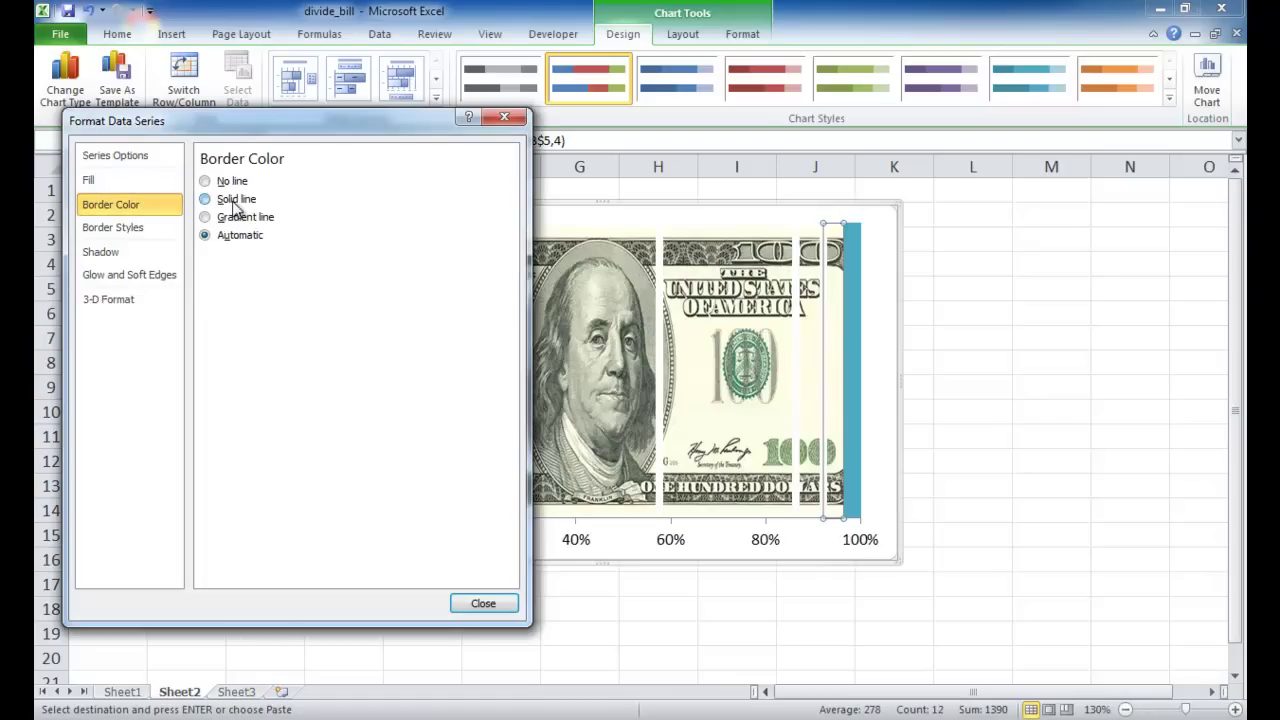
{"action": "left_click", "coordinate": [234, 203]}
{"action": "left_click", "coordinate": [143, 230]}
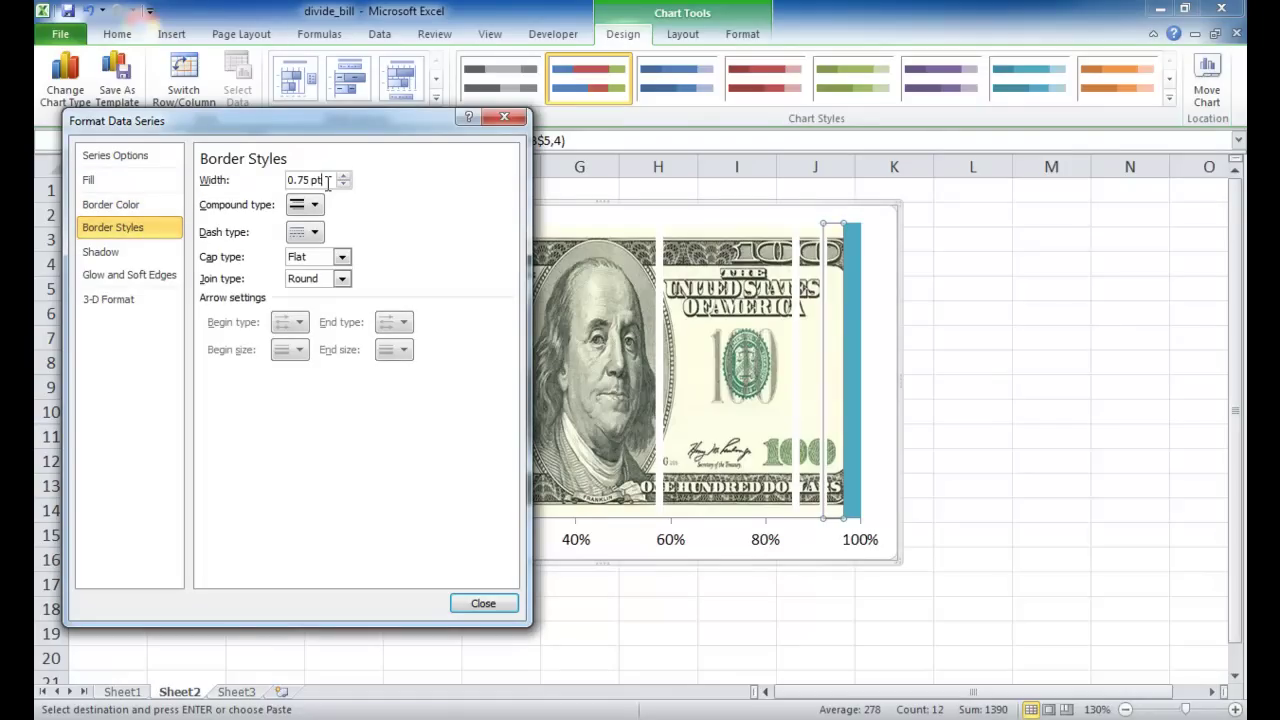
{"action": "left_click_drag", "start_coordinate": [327, 183], "coordinate": [177, 191]}
{"action": "type", "text": "5"}
Step: Give the blue Phone series No fill and a solid border, selecting its width value
{"action": "left_click", "coordinate": [862, 371]}
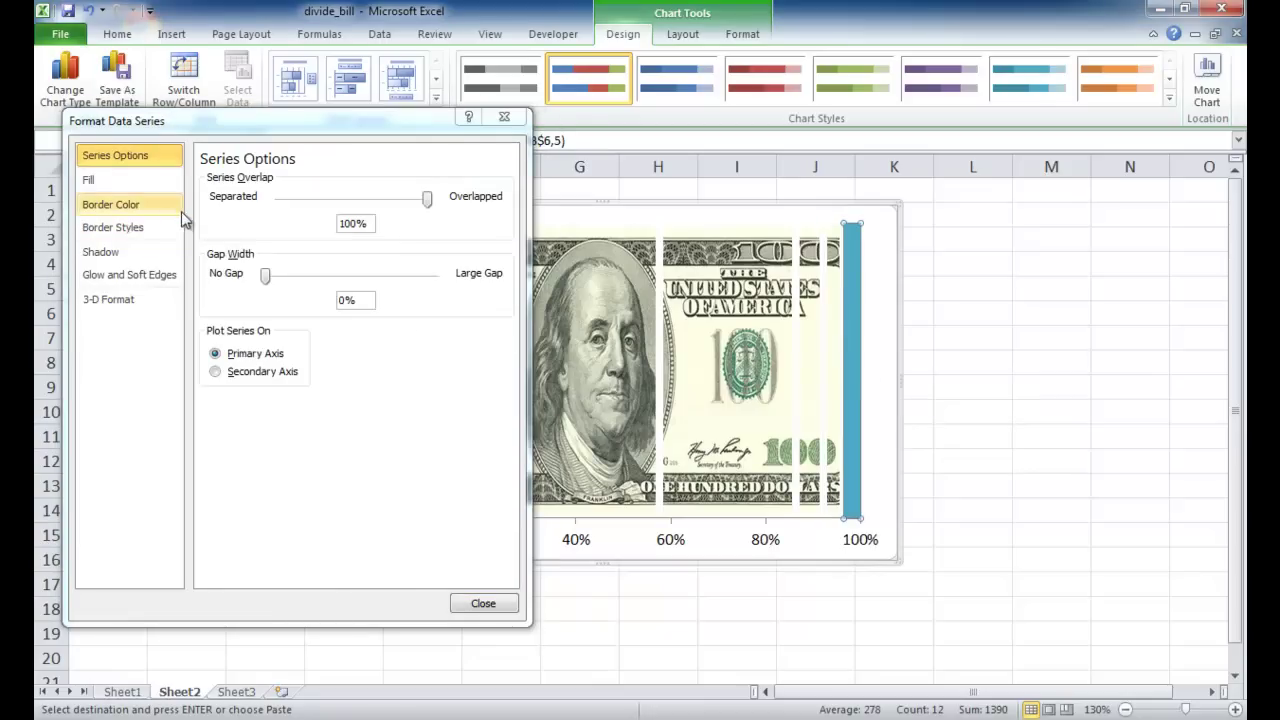
{"action": "left_click", "coordinate": [118, 183]}
{"action": "left_click", "coordinate": [230, 199]}
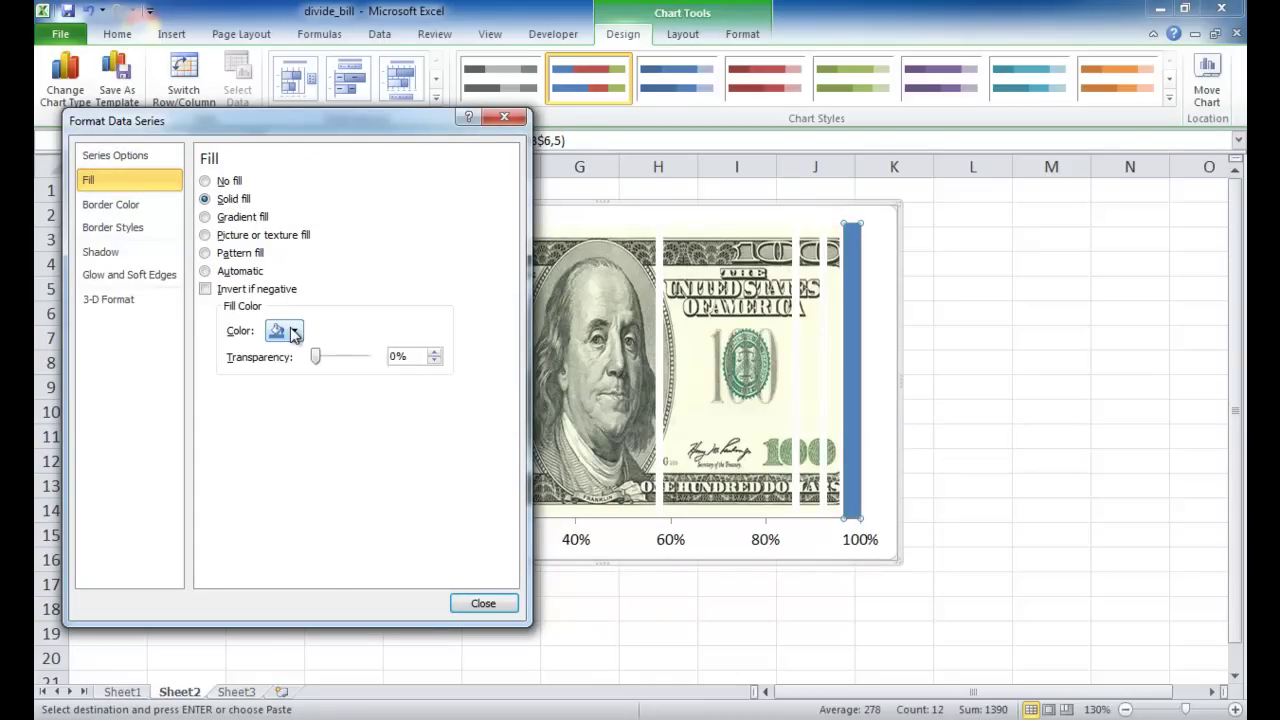
{"action": "left_click", "coordinate": [228, 181]}
{"action": "left_click", "coordinate": [126, 206]}
{"action": "left_click", "coordinate": [240, 201]}
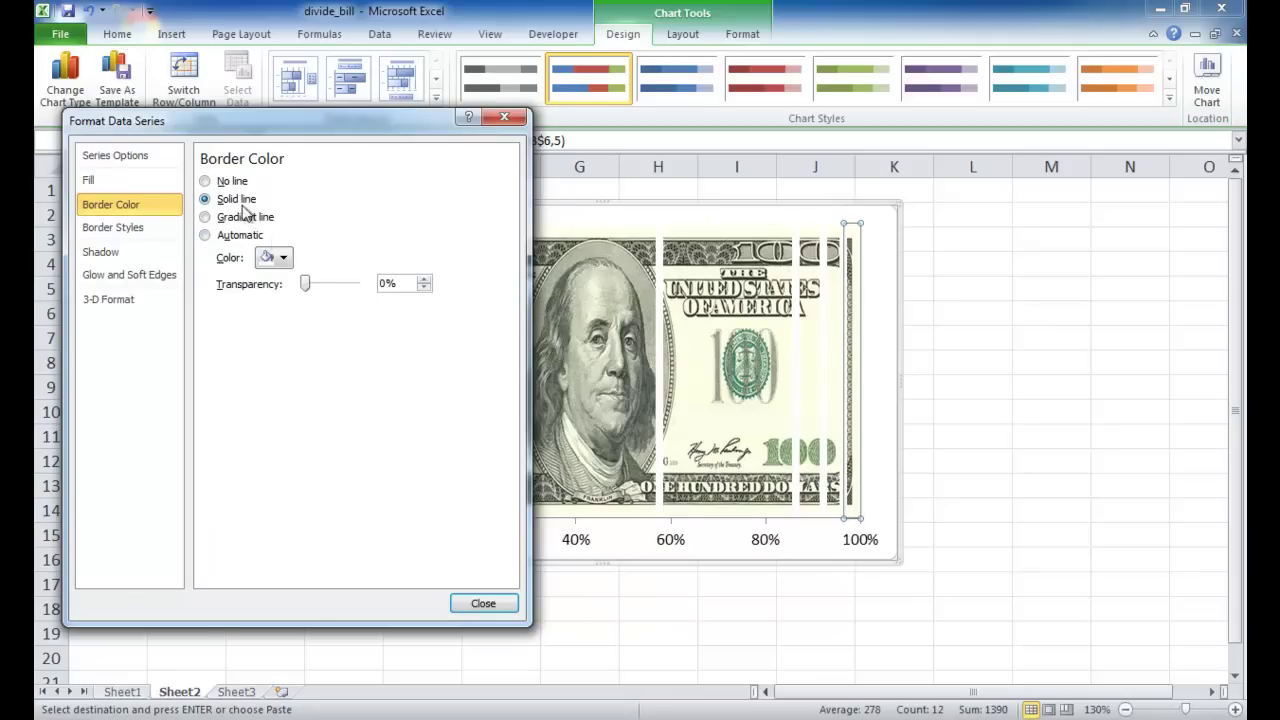
{"action": "left_click", "coordinate": [140, 228]}
{"action": "left_click_drag", "start_coordinate": [319, 180], "coordinate": [236, 180]}
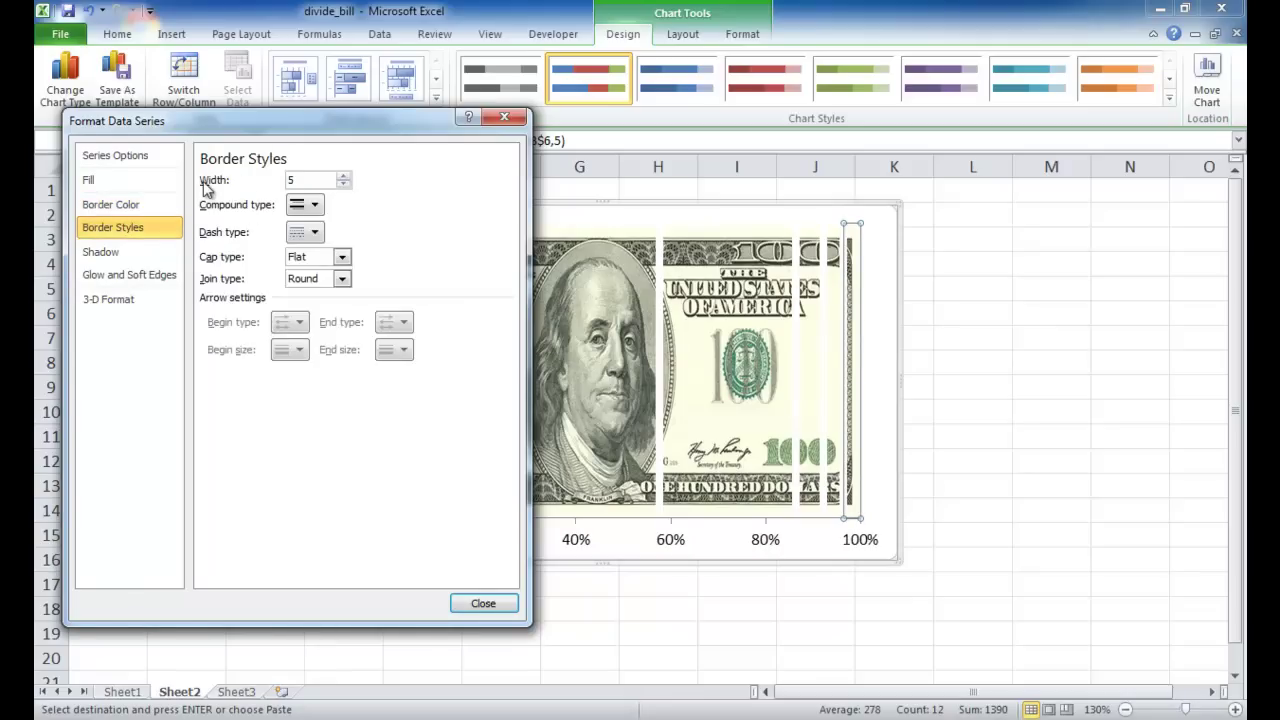
Step: Close Format Data Series and enlarge the bill chart to about column M, row 19
{"action": "left_click", "coordinate": [490, 604]}
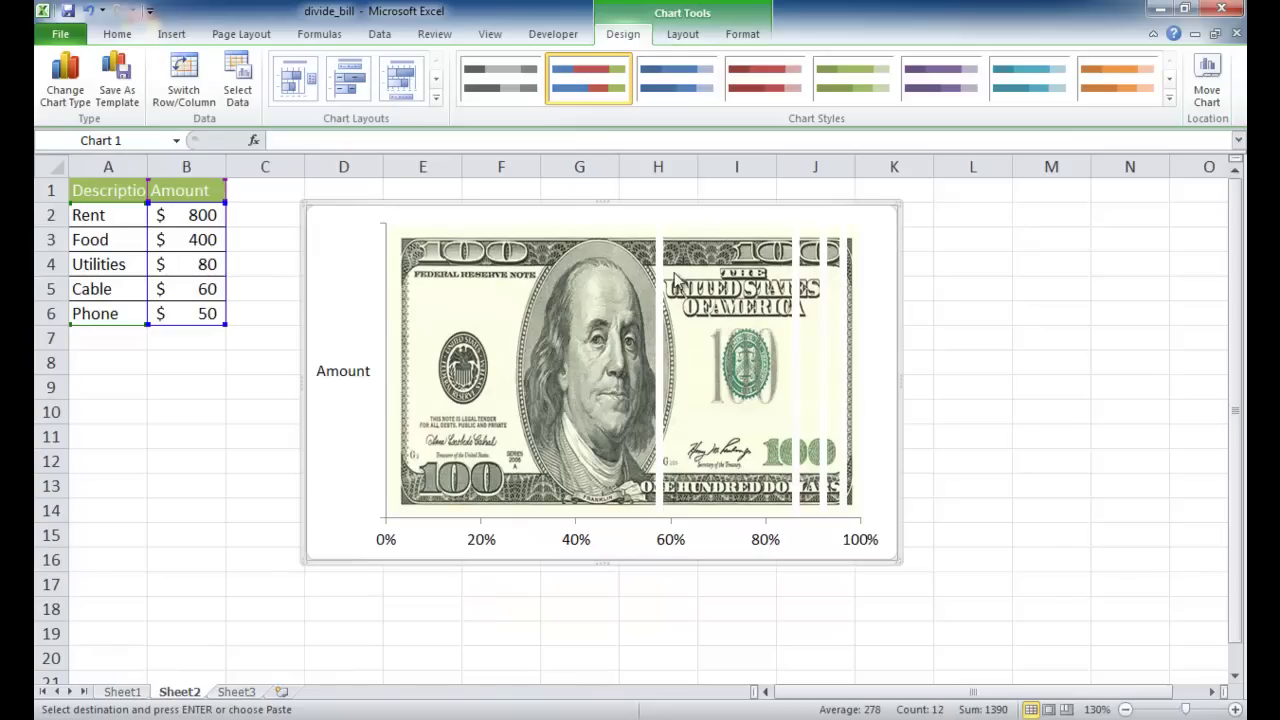
{"action": "mouse_move", "coordinate": [547, 333]}
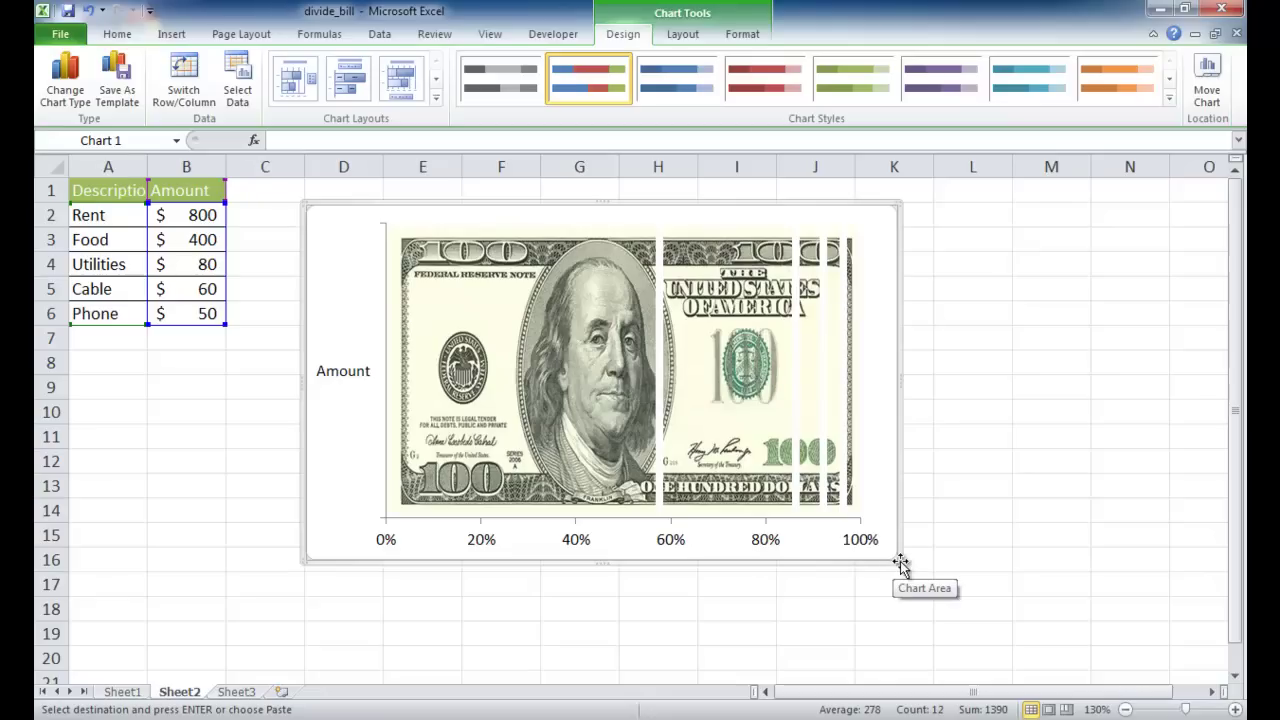
{"action": "left_click_drag", "start_coordinate": [900, 566], "coordinate": [1090, 650]}
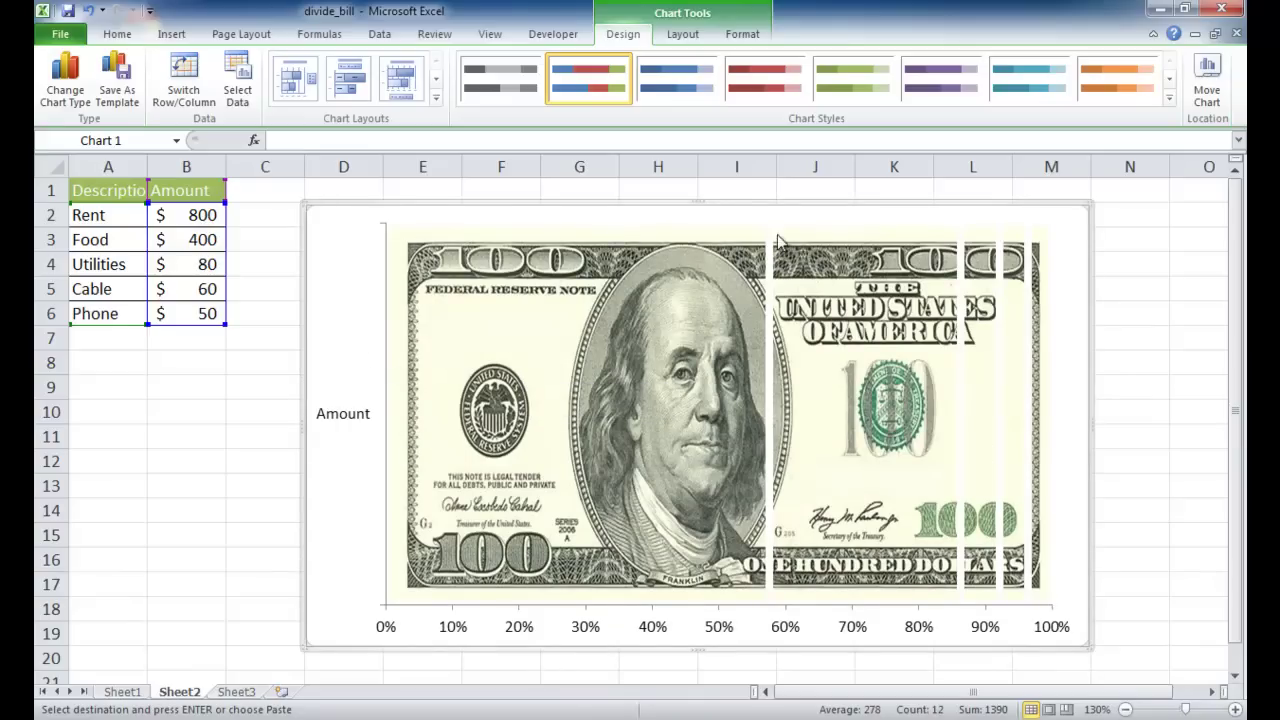
{"action": "left_click", "coordinate": [556, 318]}
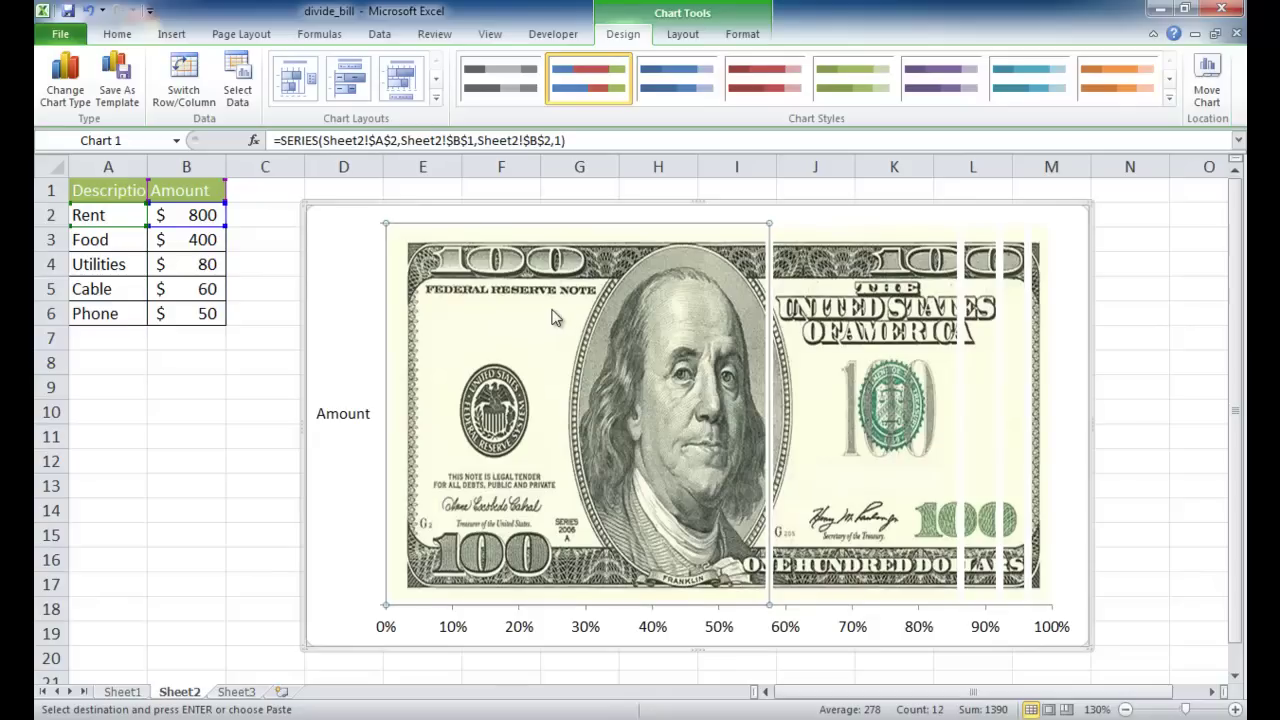
{"action": "left_click", "coordinate": [828, 342]}
{"action": "left_click", "coordinate": [988, 366]}
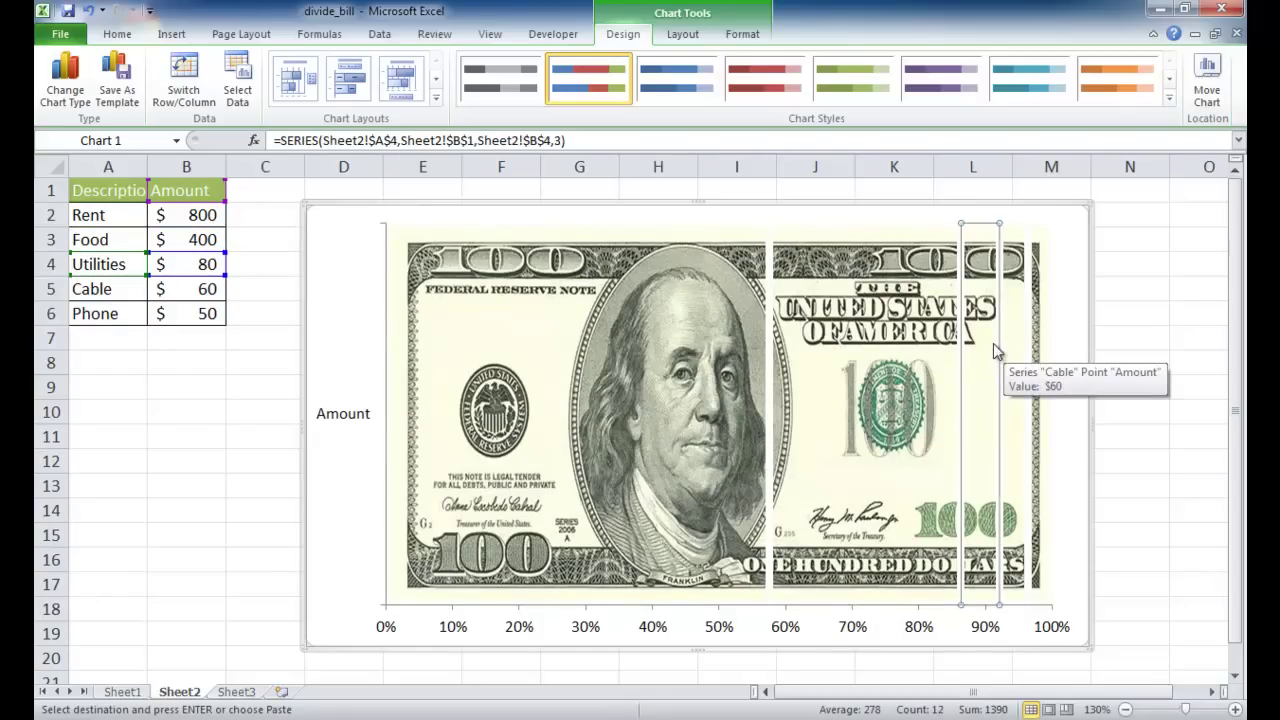
{"action": "key", "text": "Up"}
{"action": "key", "text": "Up"}
{"action": "key", "text": "Up"}
{"action": "key", "text": "Up"}
{"action": "key", "text": "Up"}
{"action": "key", "text": "Down"}
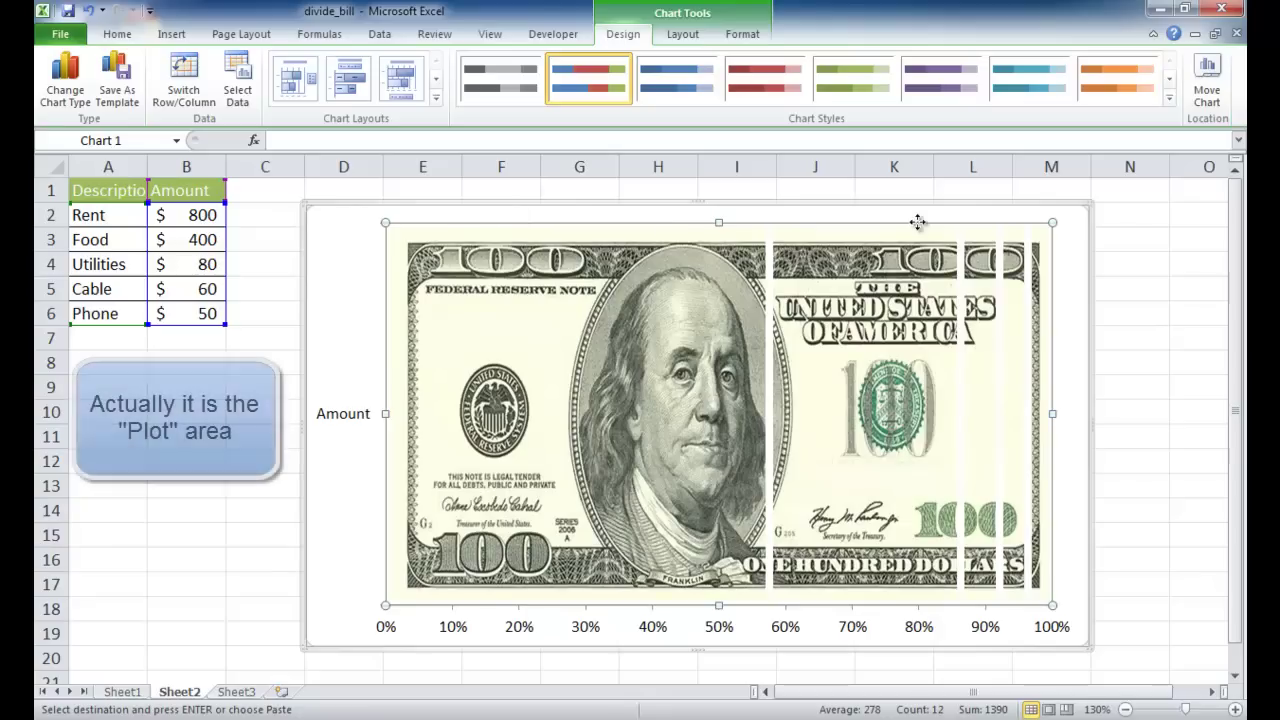
{"action": "left_click", "coordinate": [566, 405]}
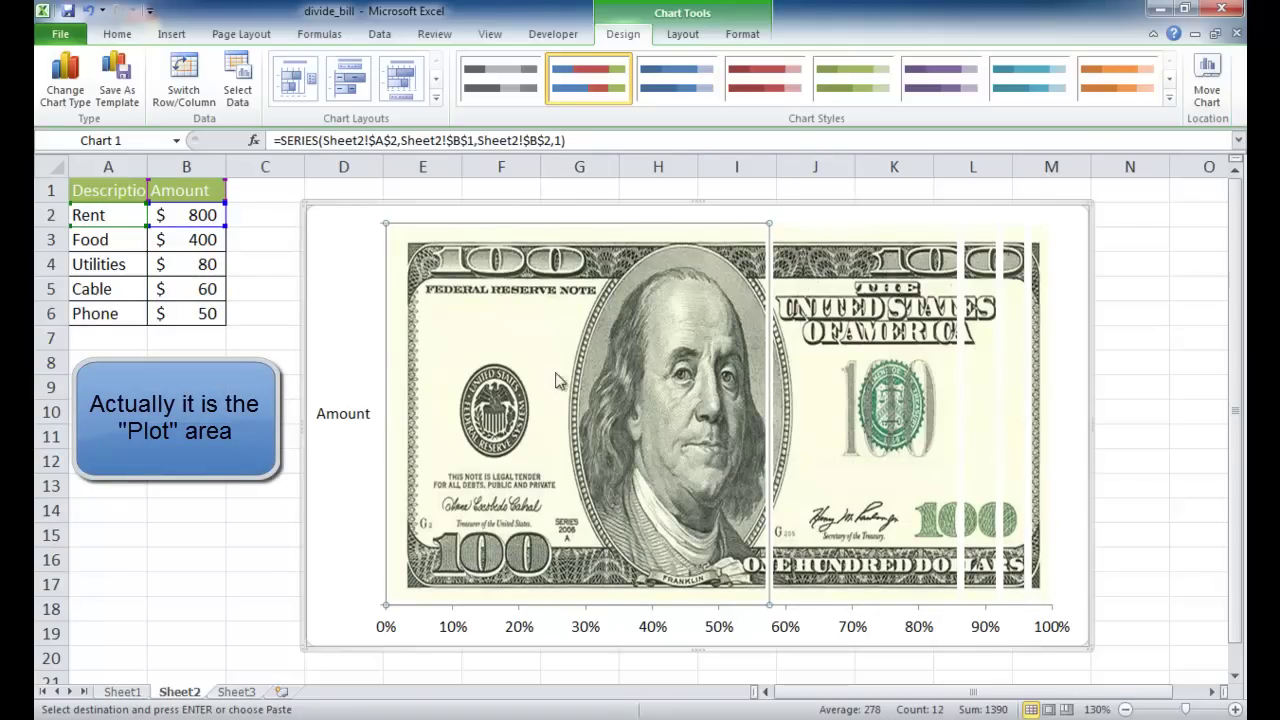
Step: From Chart Tools Layout, make Chart Area then Plot Area the current chart selection
{"action": "left_click", "coordinate": [680, 40]}
{"action": "left_click", "coordinate": [746, 38]}
{"action": "left_click", "coordinate": [684, 38]}
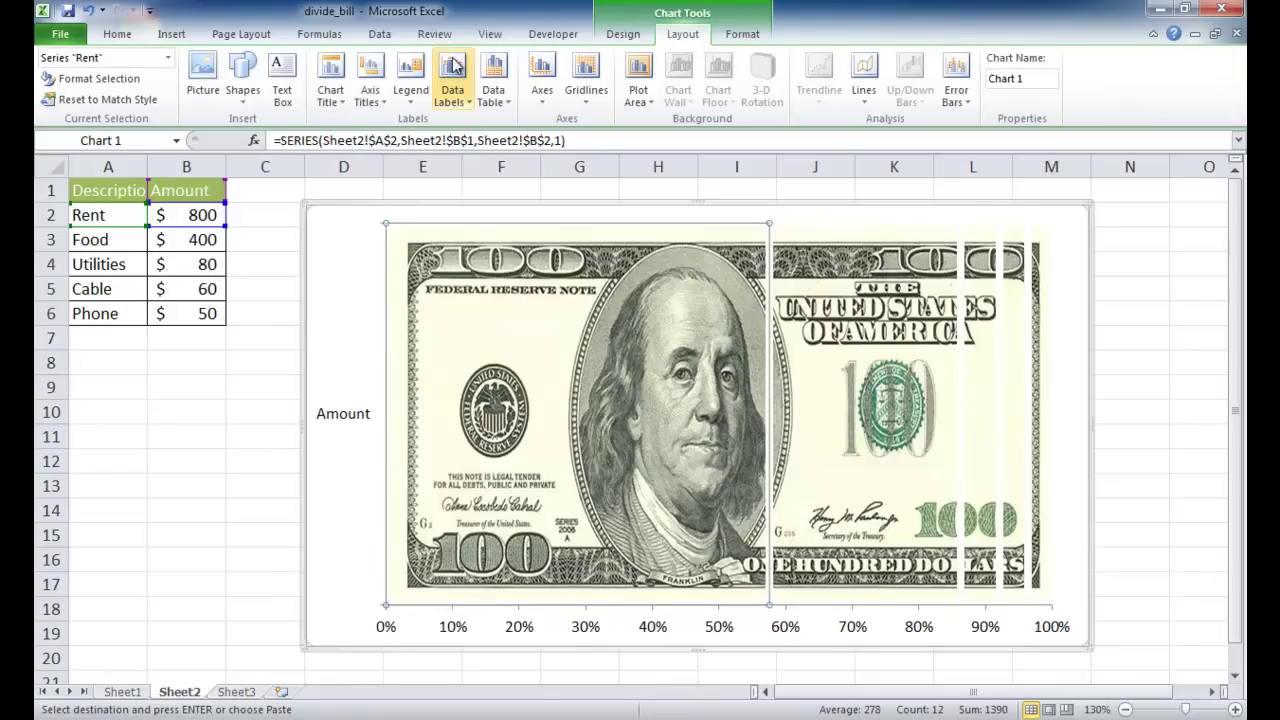
{"action": "left_click", "coordinate": [169, 58]}
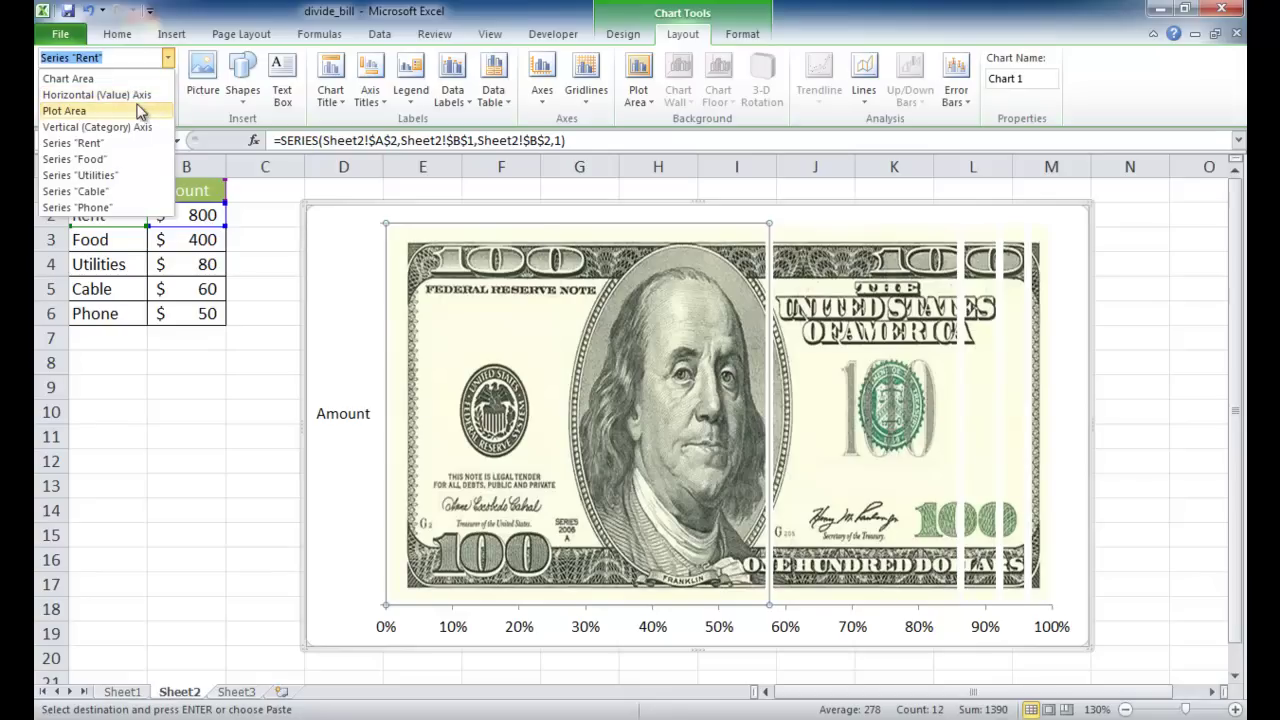
{"action": "left_click", "coordinate": [84, 80]}
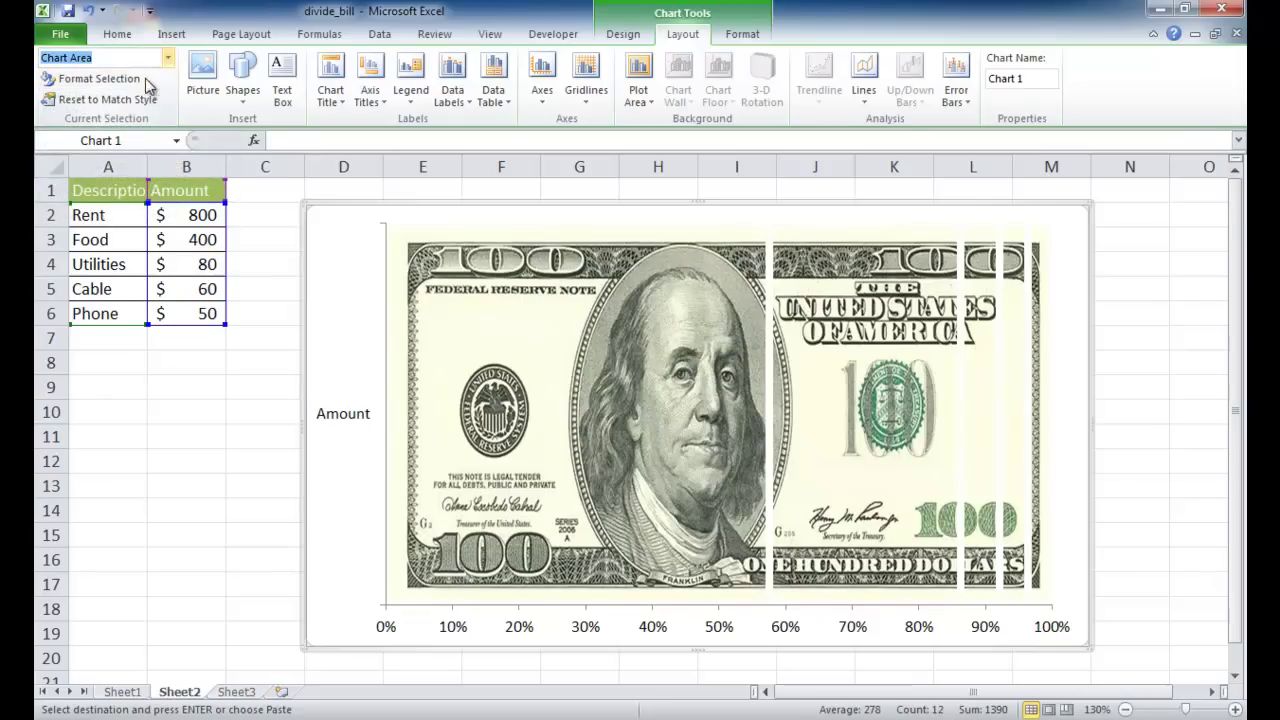
{"action": "left_click", "coordinate": [167, 58]}
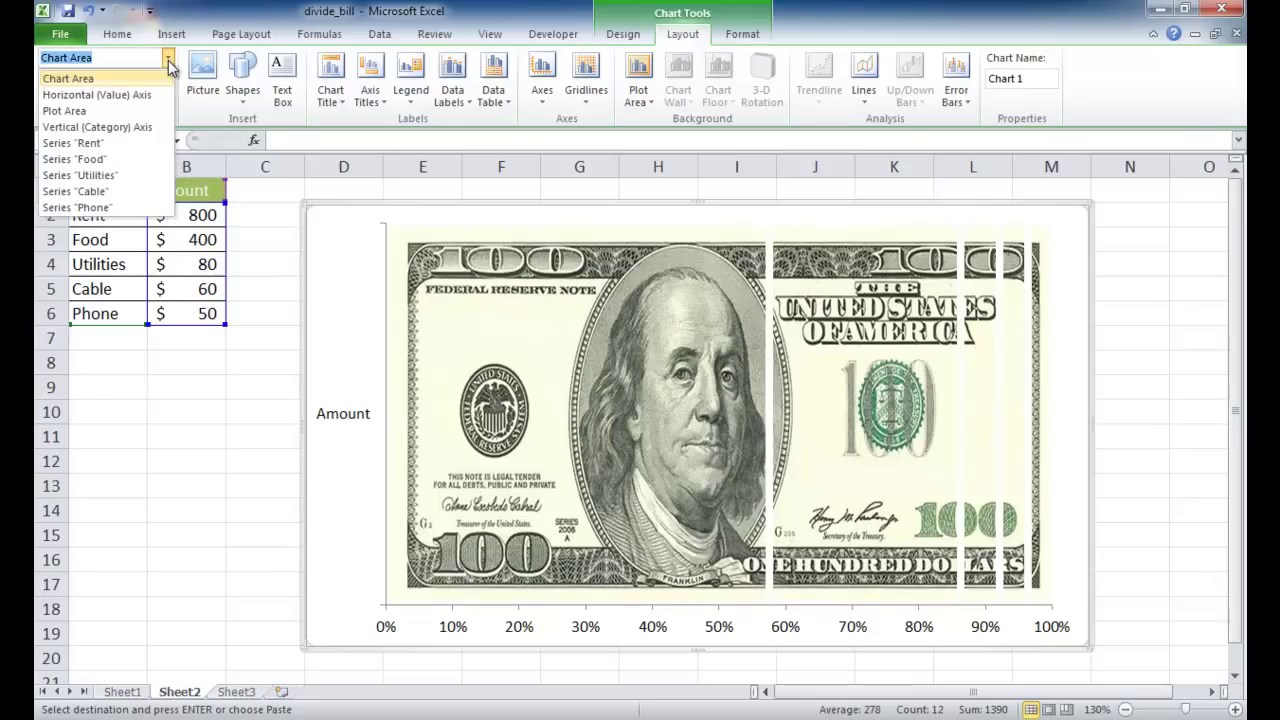
{"action": "left_click", "coordinate": [143, 110]}
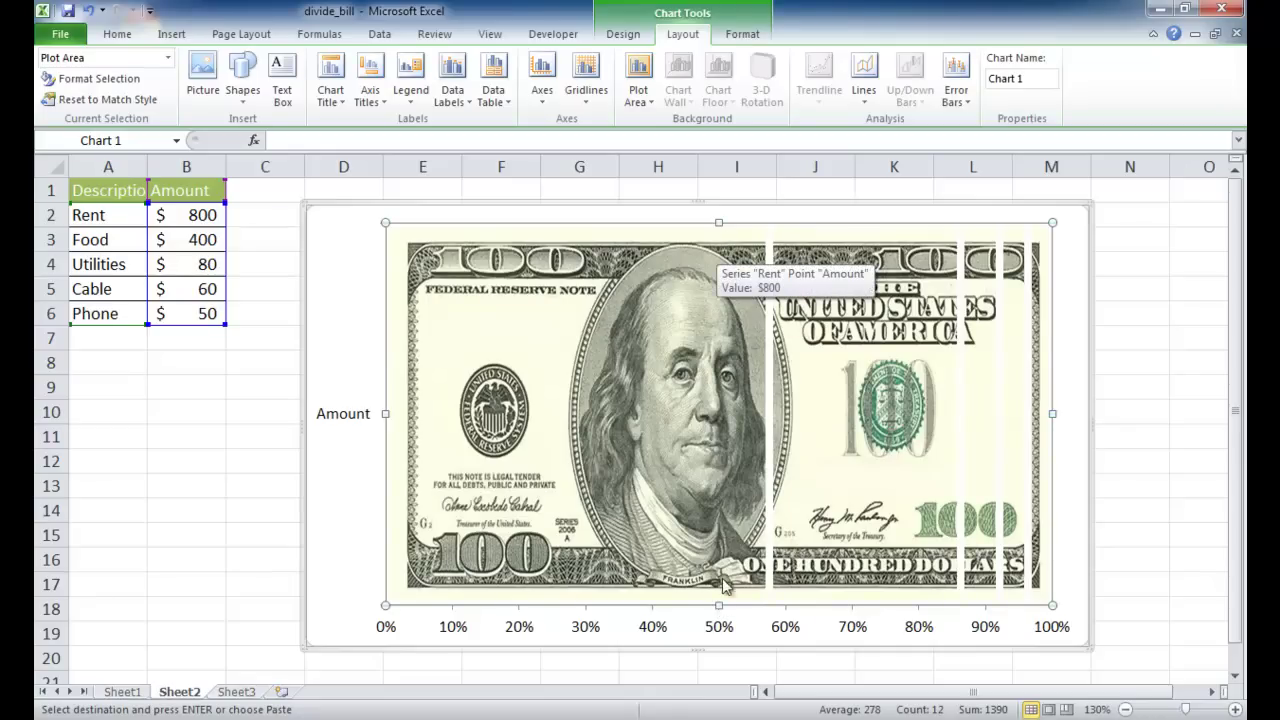
Step: Shrink the plot area to the chart's top half and delete the Amount and percentage axes
{"action": "left_click_drag", "start_coordinate": [720, 604], "coordinate": [715, 426]}
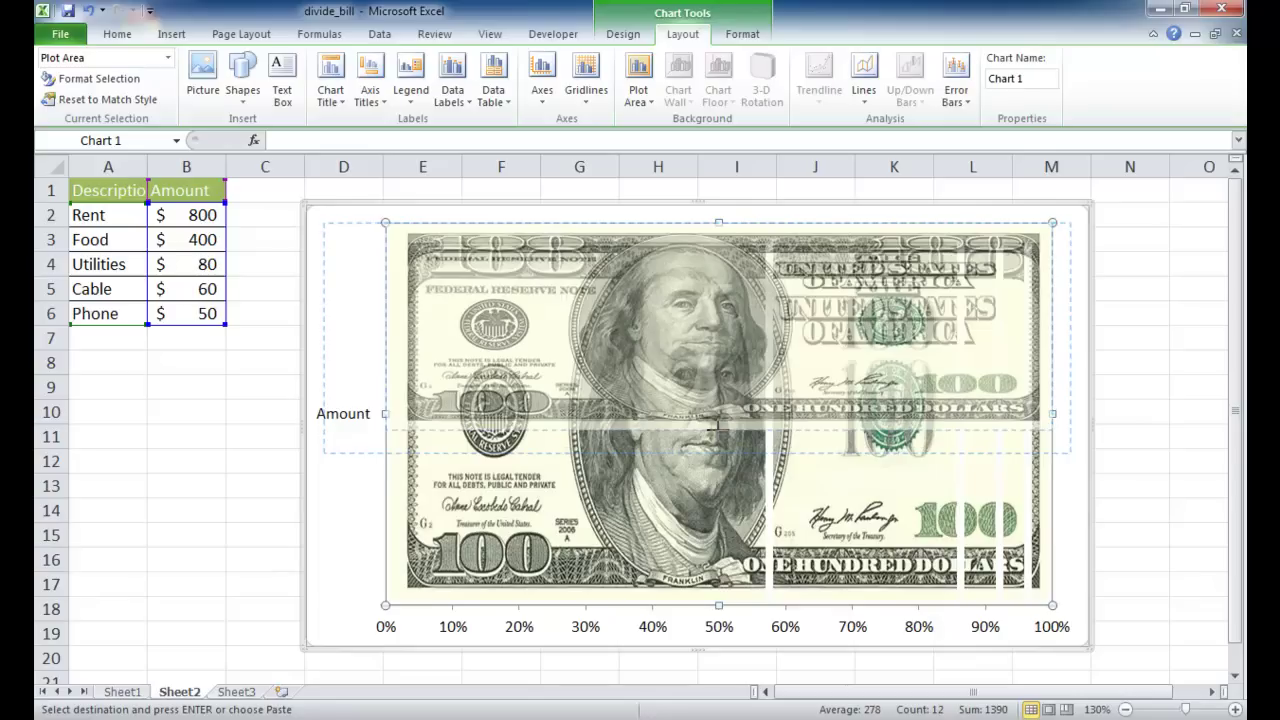
{"action": "left_click_drag", "start_coordinate": [715, 426], "coordinate": [720, 437]}
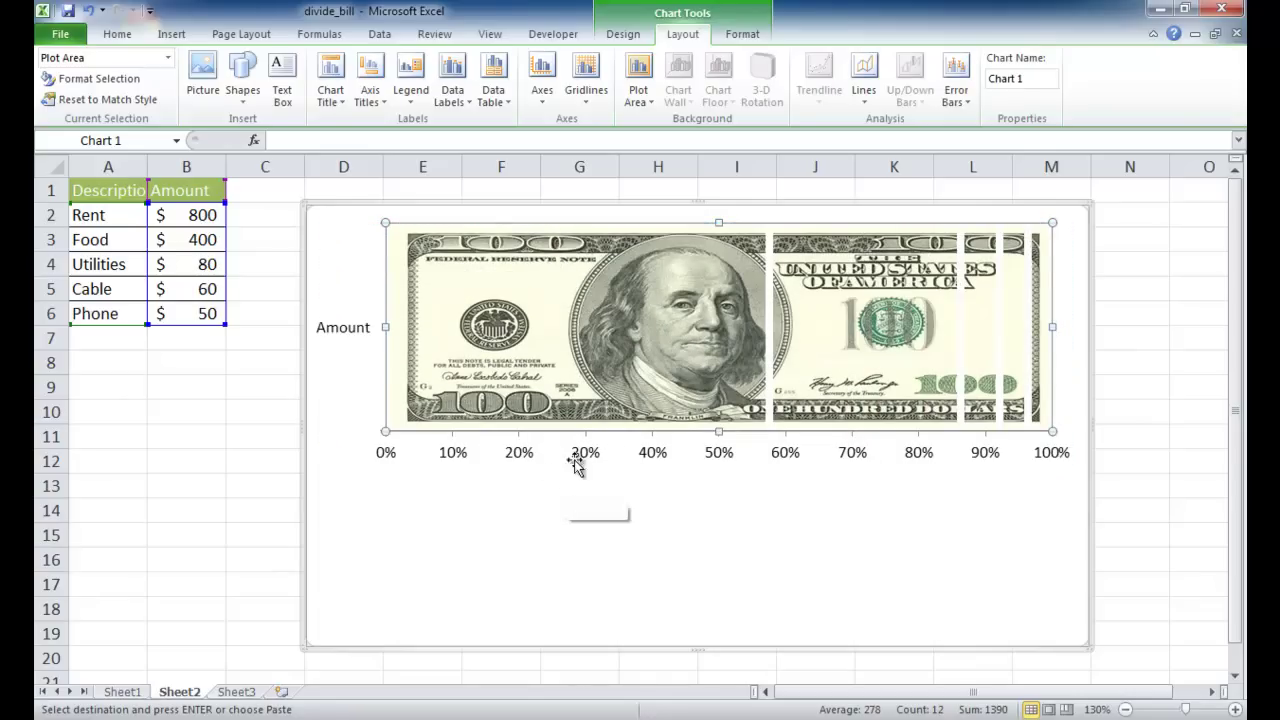
{"action": "left_click", "coordinate": [345, 337]}
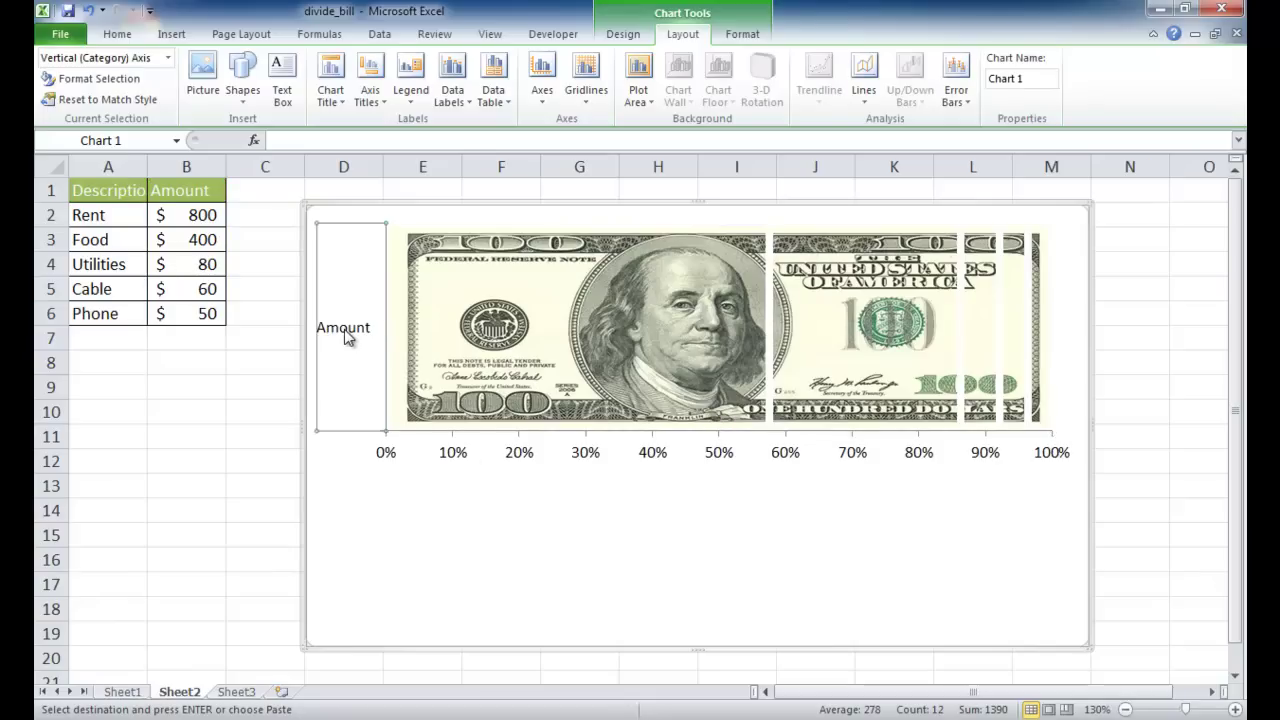
{"action": "key", "text": "Delete"}
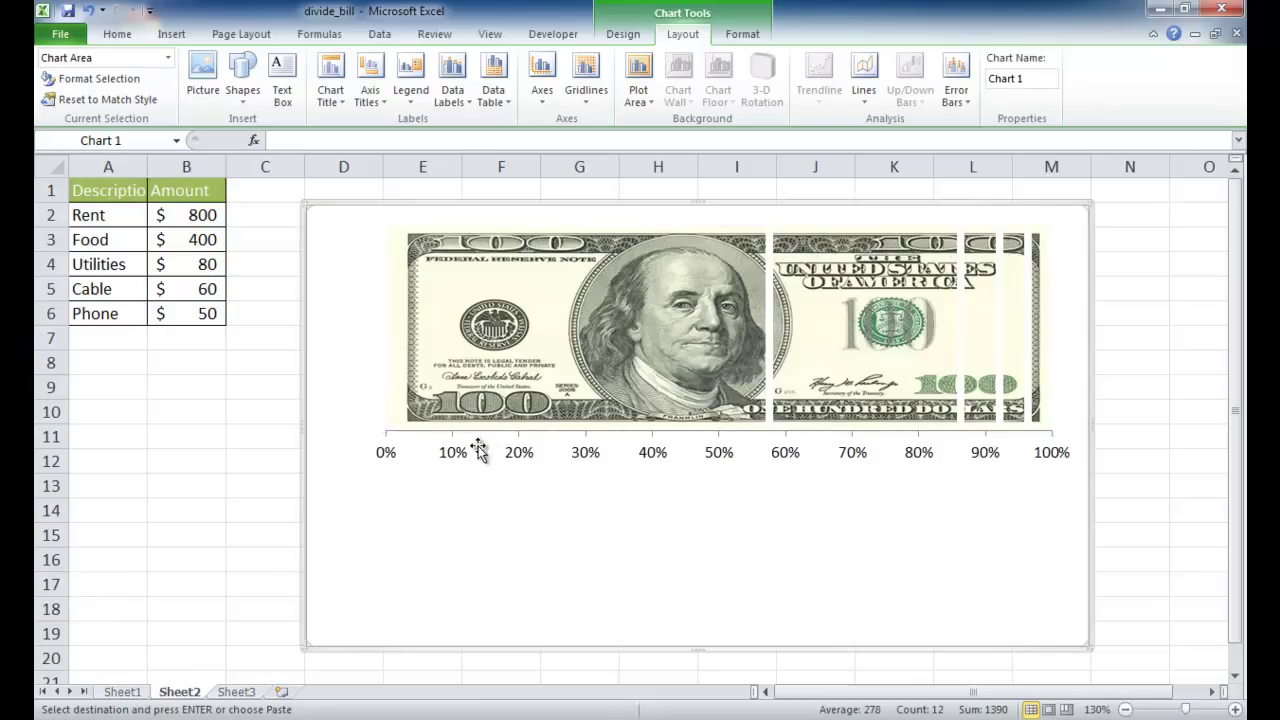
{"action": "left_click", "coordinate": [467, 455]}
{"action": "key", "text": "Delete"}
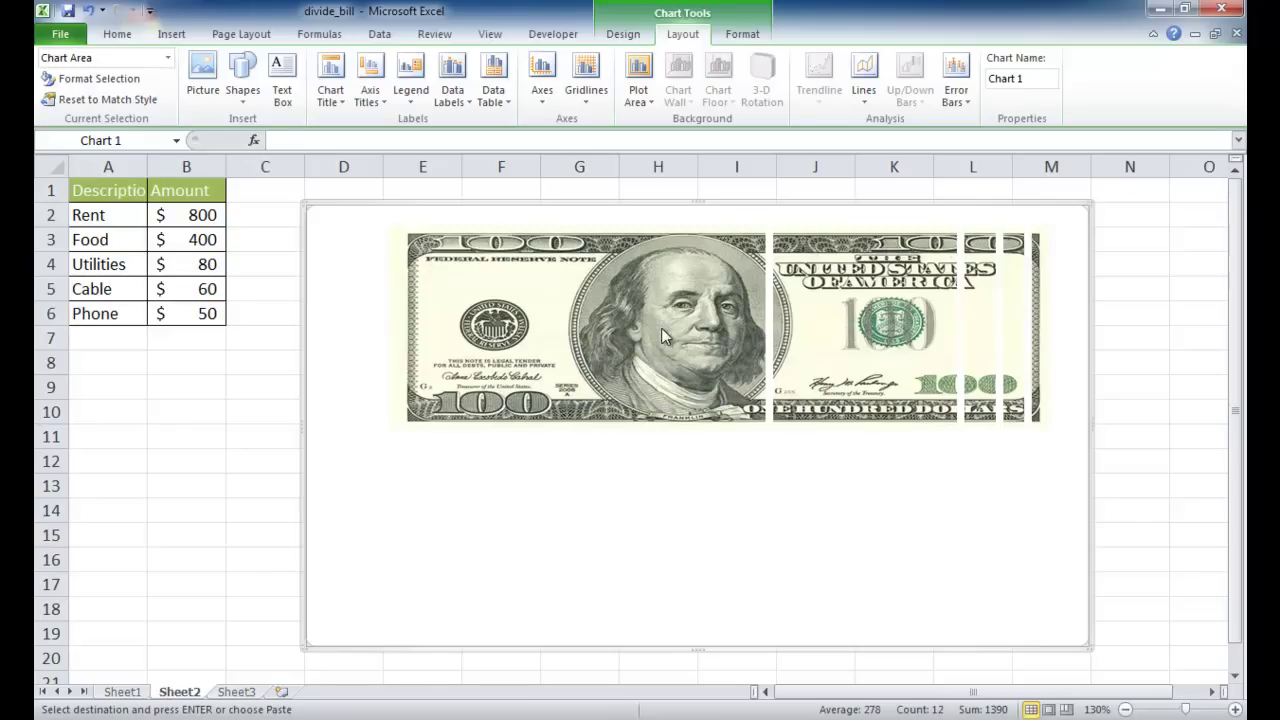
Step: Add the $800 Rent and $400 Food data labels and drag them below the bill
{"action": "right_click", "coordinate": [614, 333]}
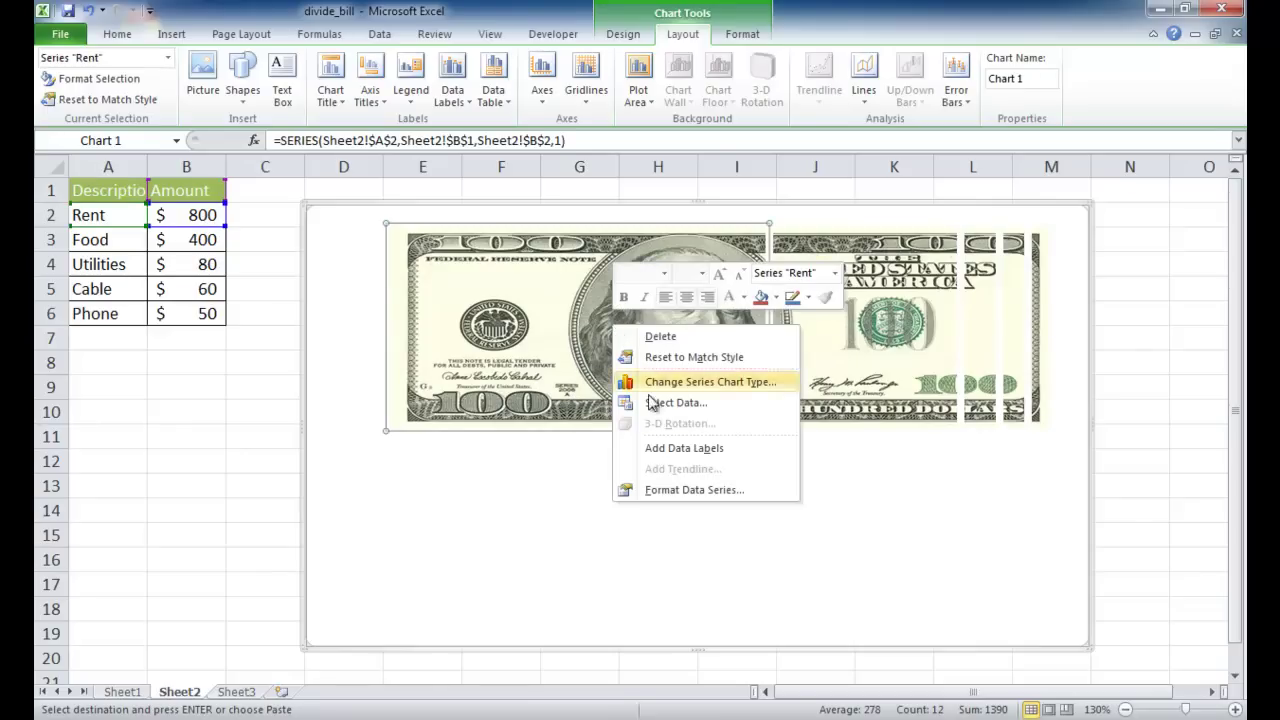
{"action": "left_click", "coordinate": [666, 447]}
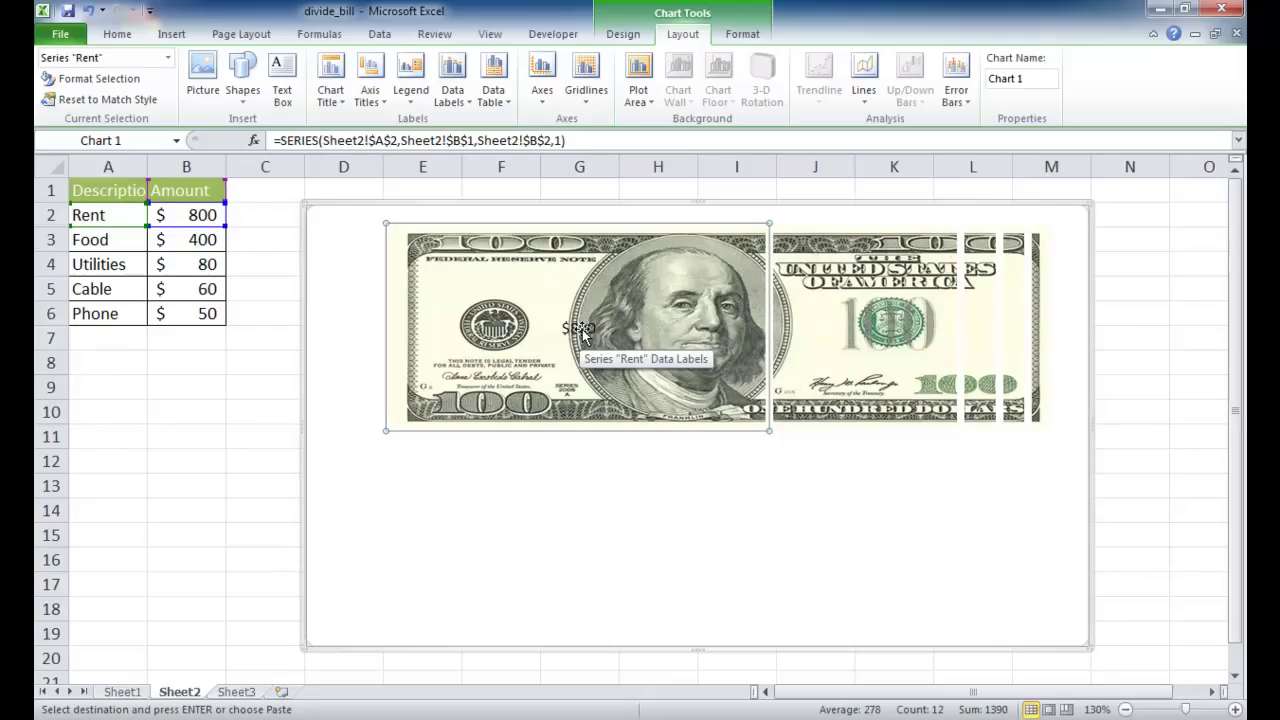
{"action": "left_click_drag", "start_coordinate": [581, 333], "coordinate": [585, 452]}
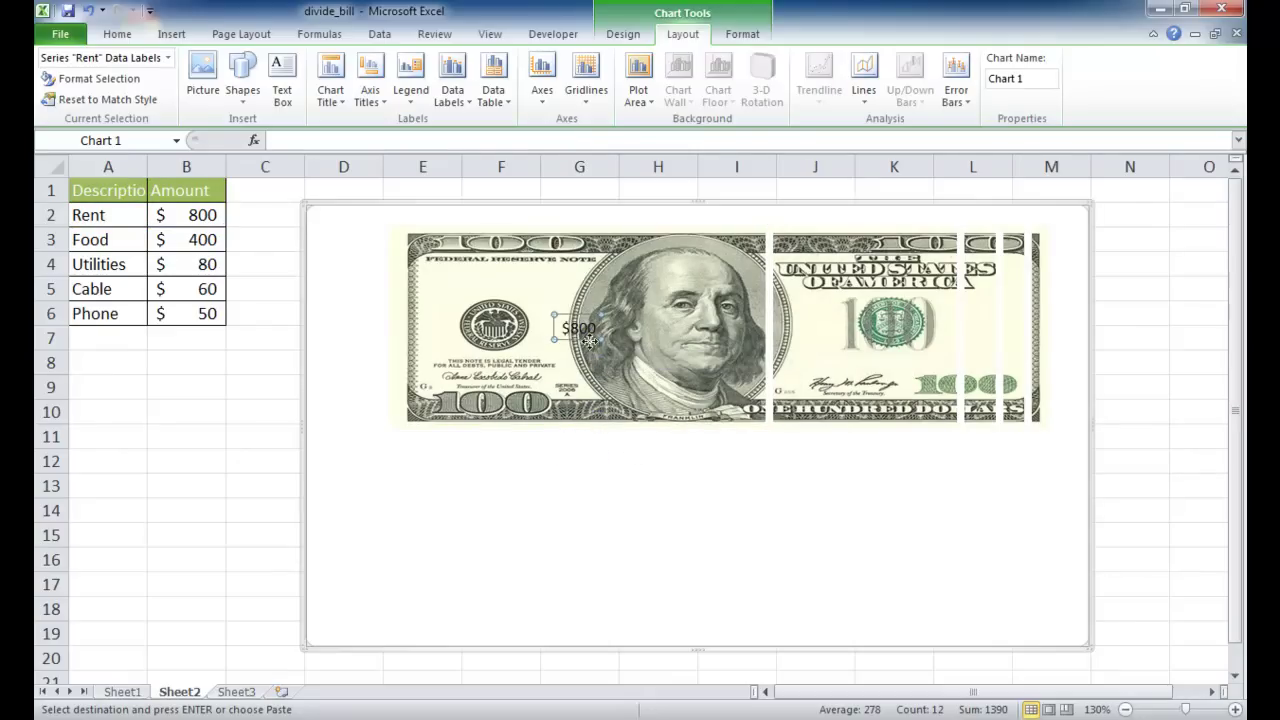
{"action": "left_click_drag", "start_coordinate": [578, 340], "coordinate": [587, 468]}
{"action": "left_click", "coordinate": [829, 338]}
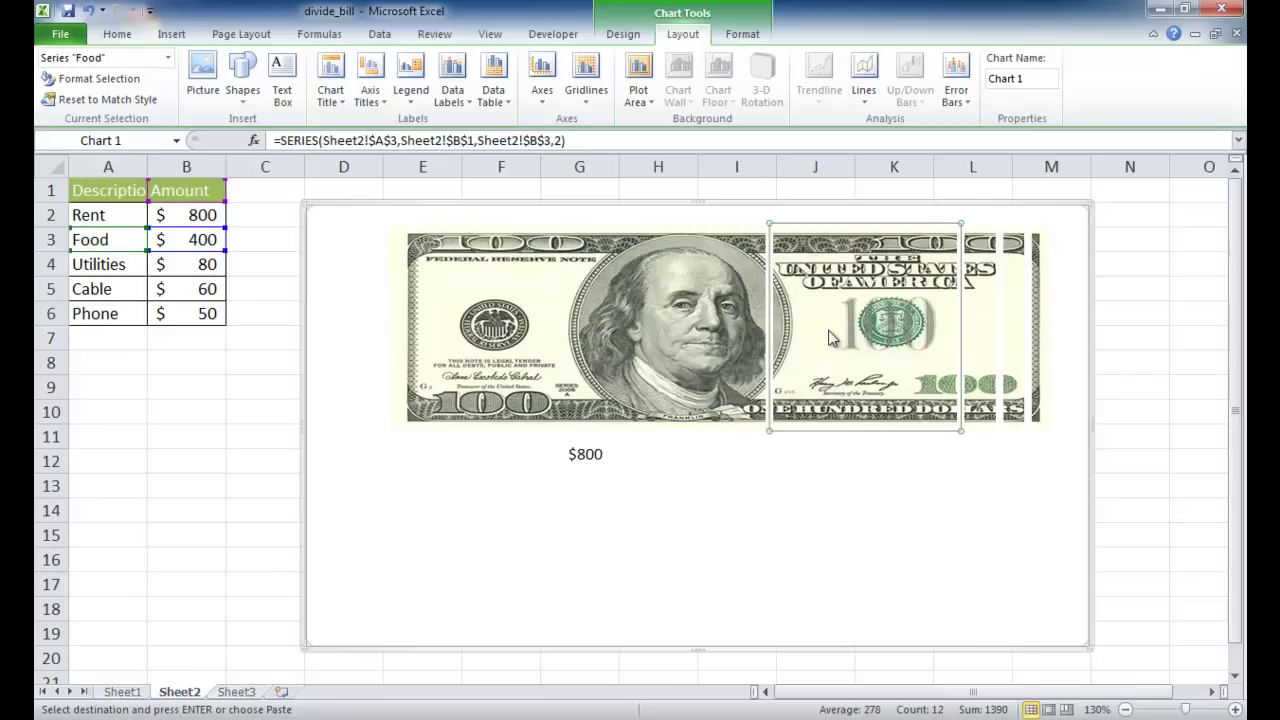
{"action": "right_click", "coordinate": [829, 338]}
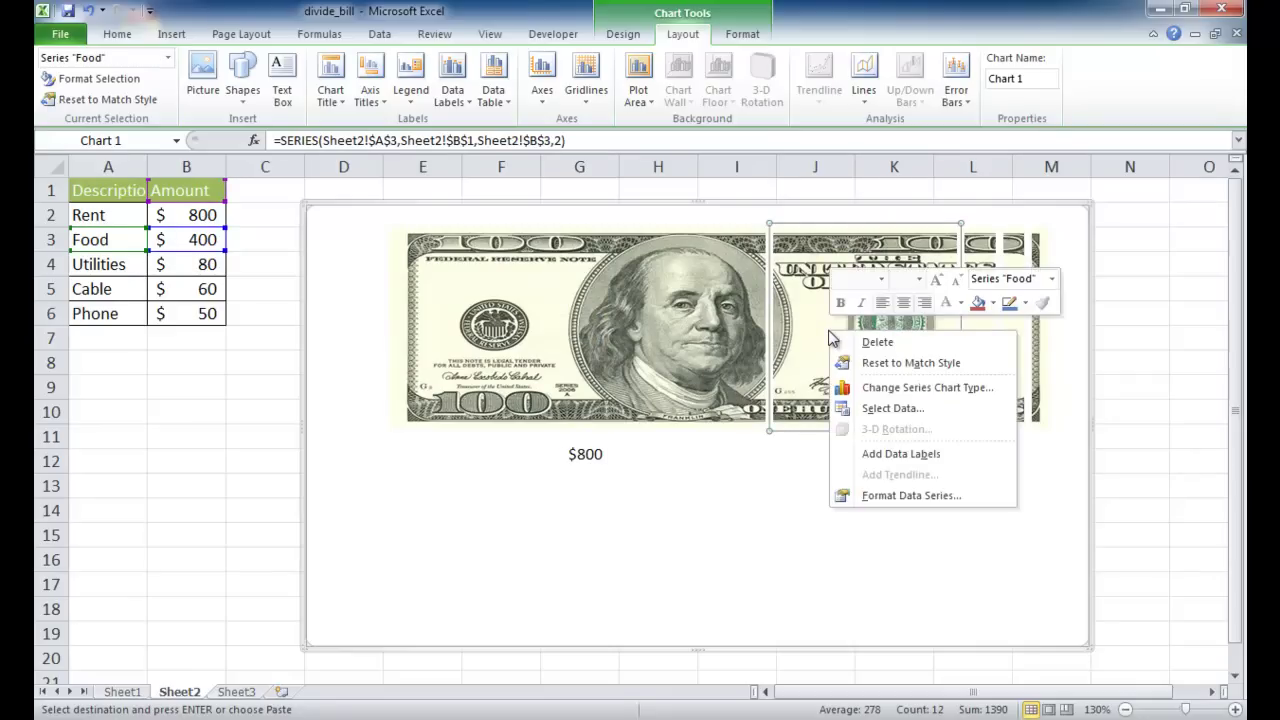
{"action": "left_click", "coordinate": [898, 453]}
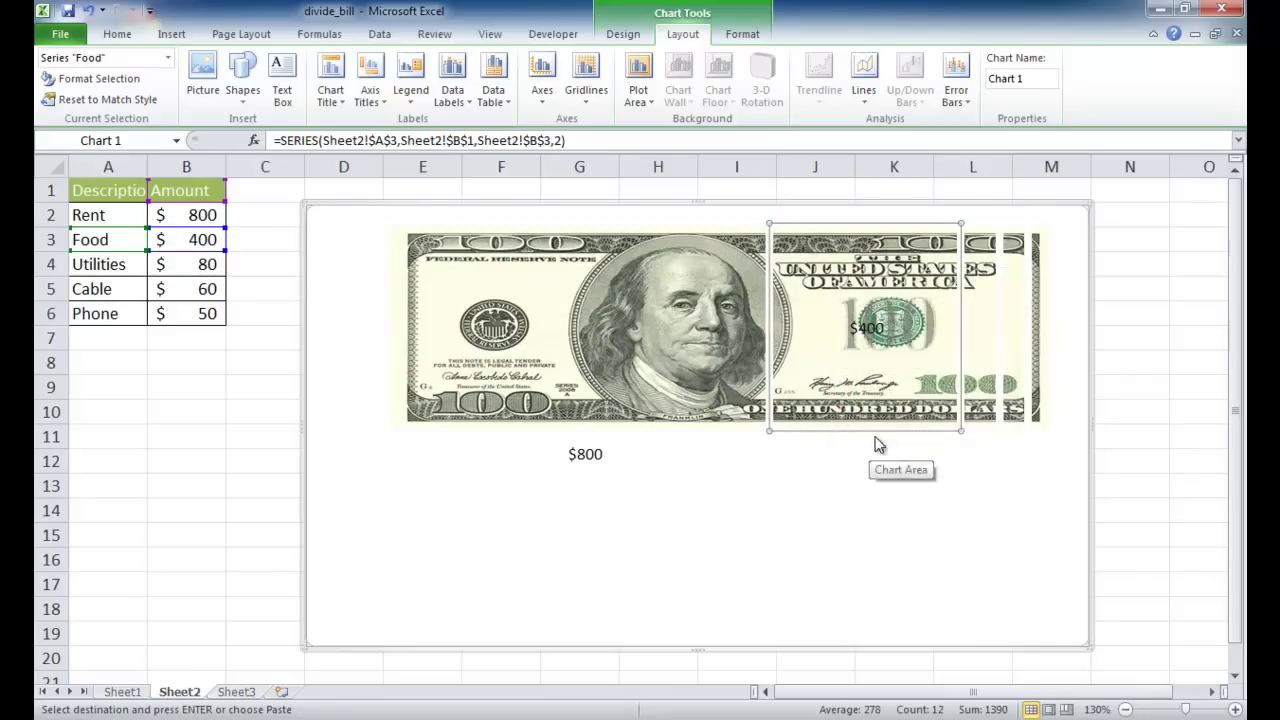
{"action": "left_click_drag", "start_coordinate": [864, 330], "coordinate": [864, 460]}
{"action": "left_click_drag", "start_coordinate": [870, 334], "coordinate": [863, 460]}
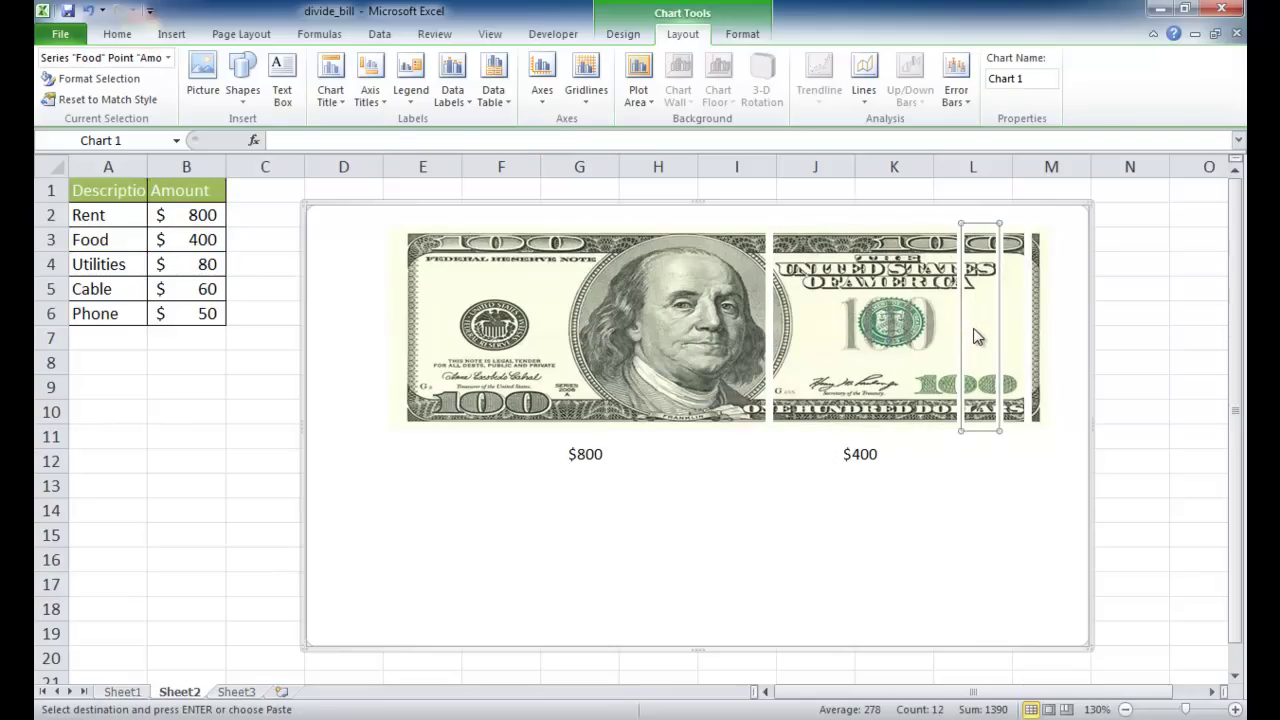
Step: Add the $80 Utilities and $60 Cable data labels and move them beneath the bill
{"action": "right_click", "coordinate": [977, 337]}
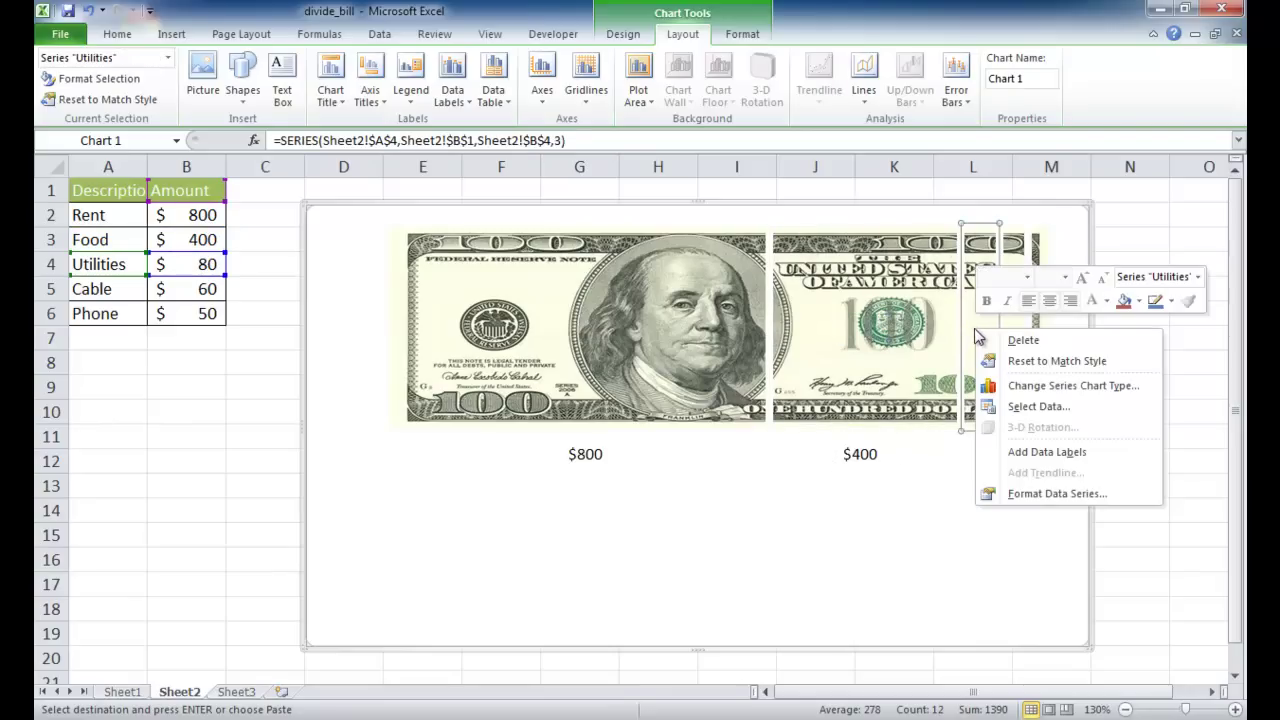
{"action": "left_click", "coordinate": [1040, 457]}
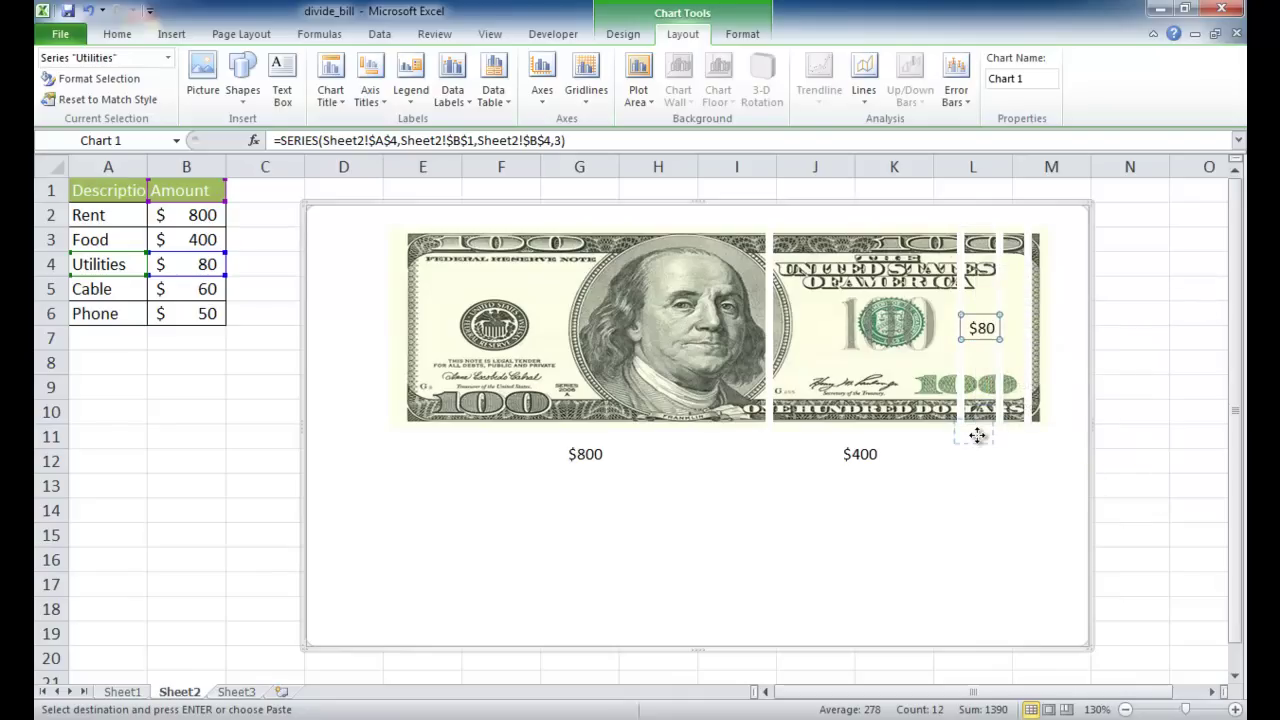
{"action": "left_click", "coordinate": [982, 330]}
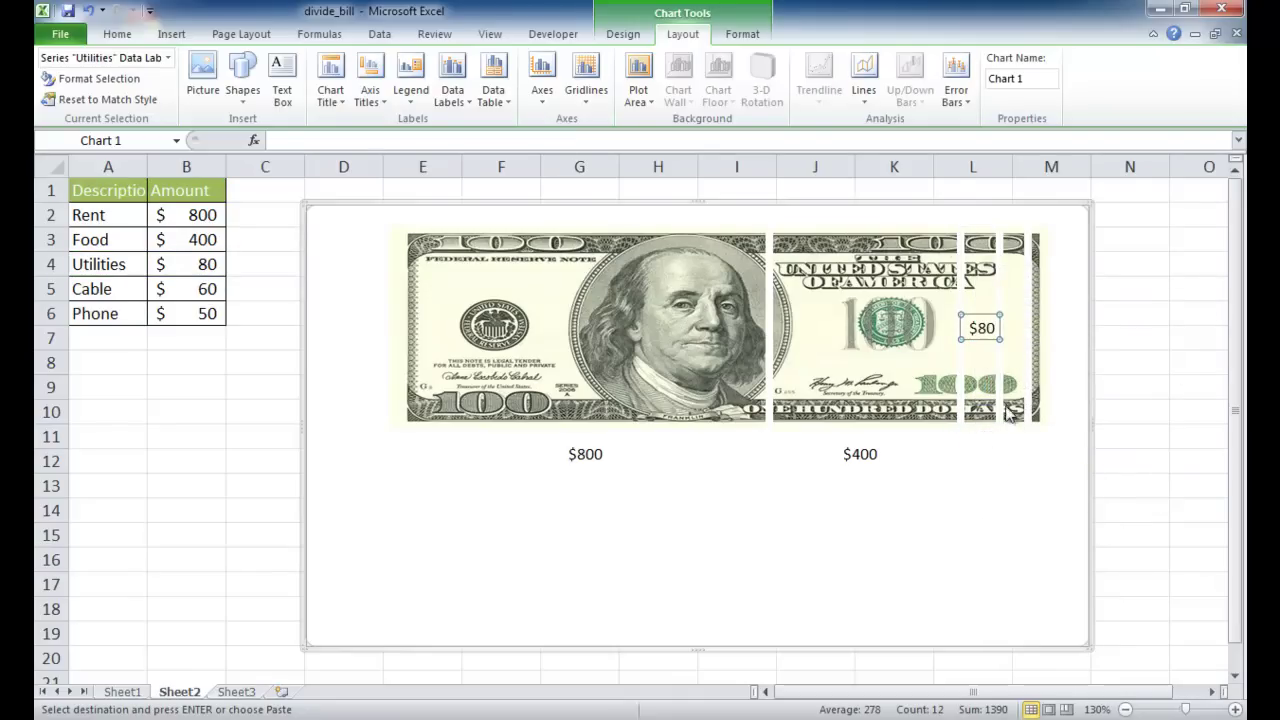
{"action": "left_click_drag", "start_coordinate": [983, 338], "coordinate": [981, 469]}
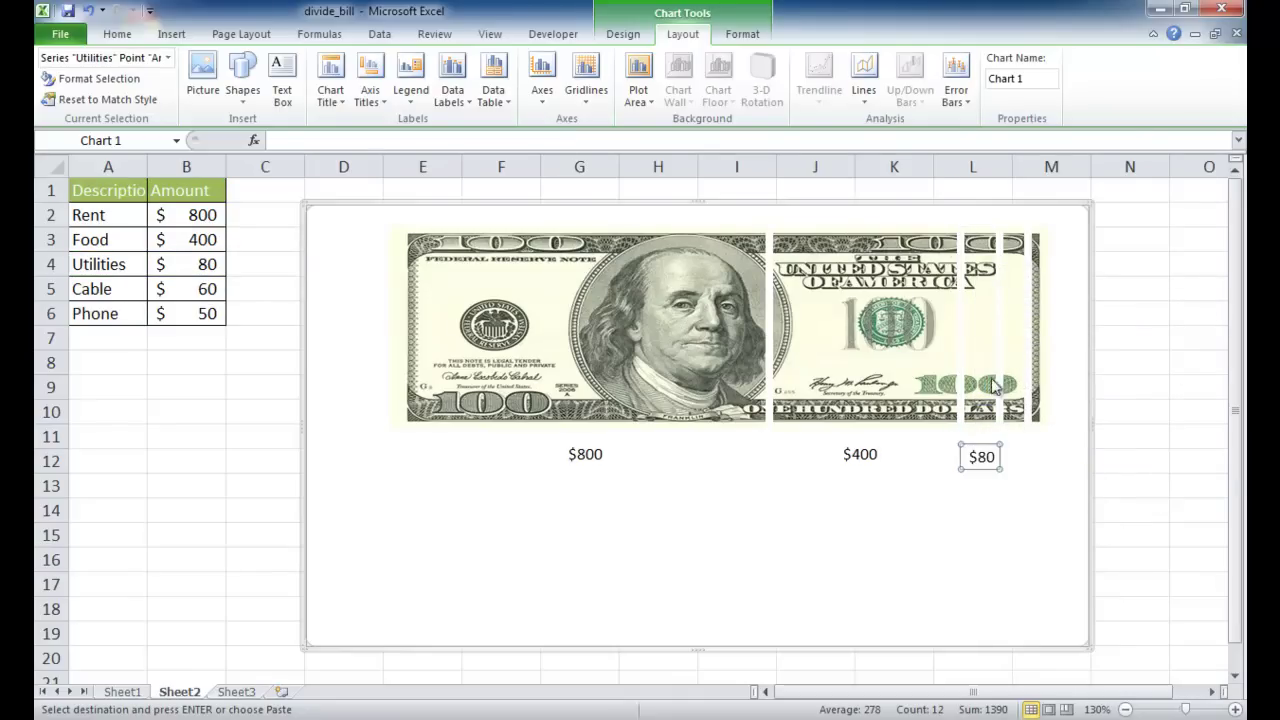
{"action": "right_click", "coordinate": [1014, 340]}
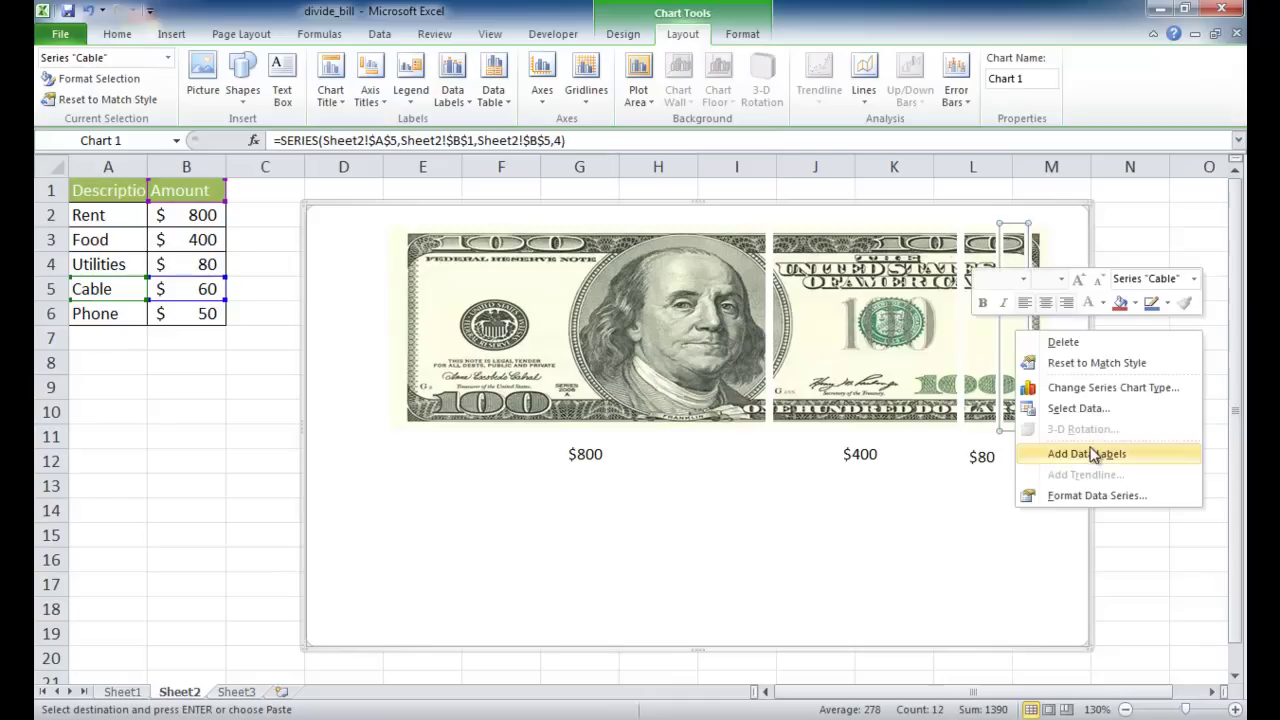
{"action": "left_click", "coordinate": [1092, 451]}
{"action": "left_click_drag", "start_coordinate": [1016, 330], "coordinate": [1024, 464]}
{"action": "left_click", "coordinate": [1020, 340]}
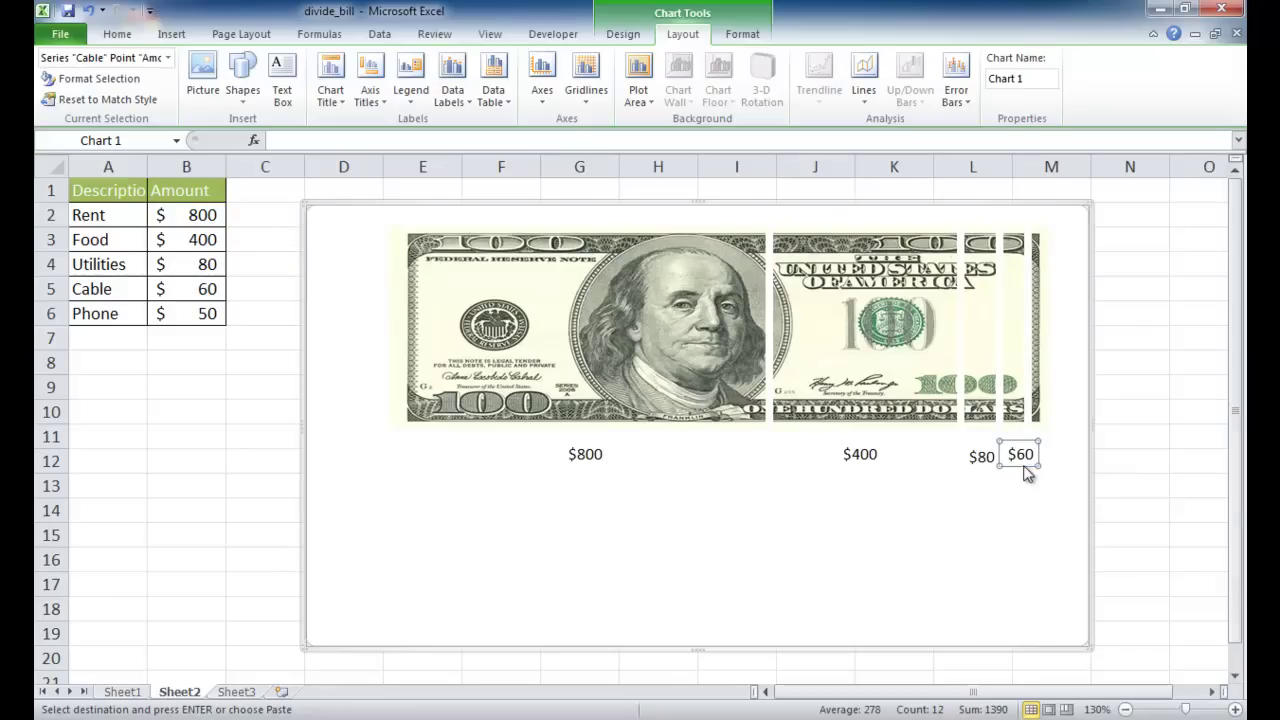
Step: Add the $50 Phone data label and place it below the bill beside $60
{"action": "left_click", "coordinate": [1040, 328]}
{"action": "right_click", "coordinate": [1041, 329]}
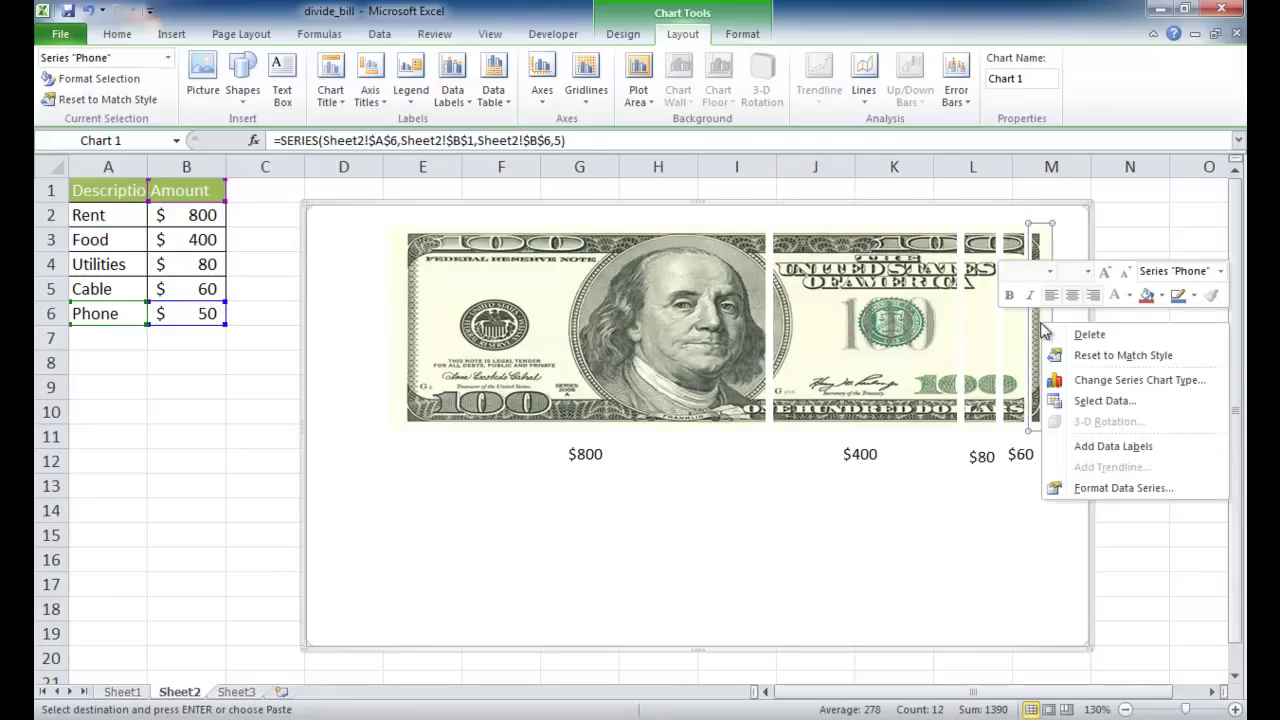
{"action": "left_click", "coordinate": [1110, 446]}
{"action": "left_click", "coordinate": [1047, 334]}
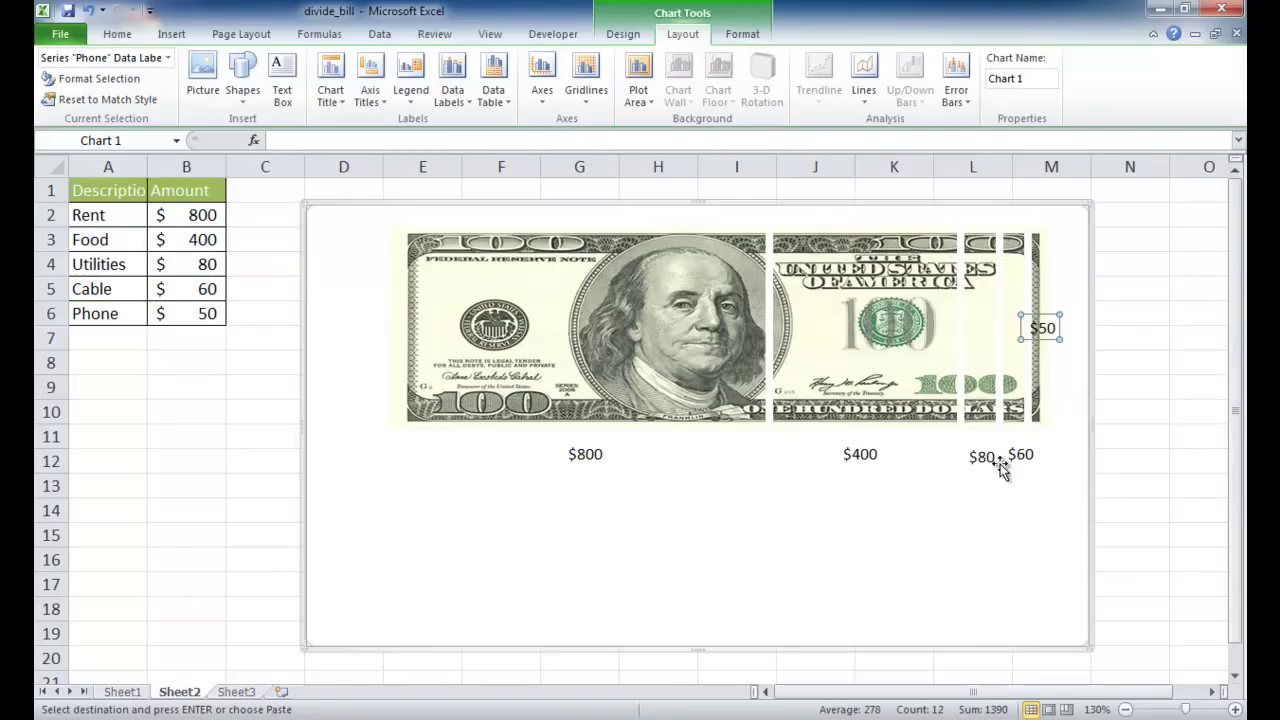
{"action": "left_click_drag", "start_coordinate": [1047, 340], "coordinate": [1062, 453]}
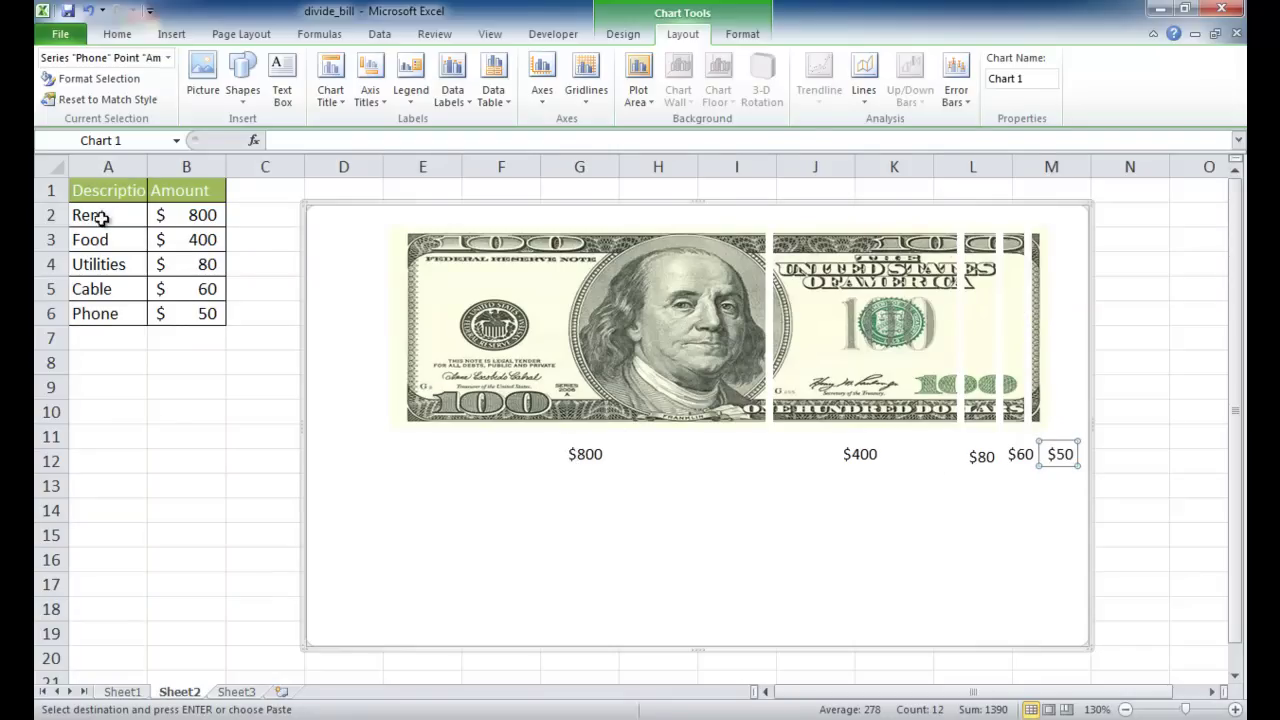
Step: Make the Rent label show its series name above $800 with a New Line separator
{"action": "right_click", "coordinate": [591, 458]}
{"action": "left_click", "coordinate": [680, 627]}
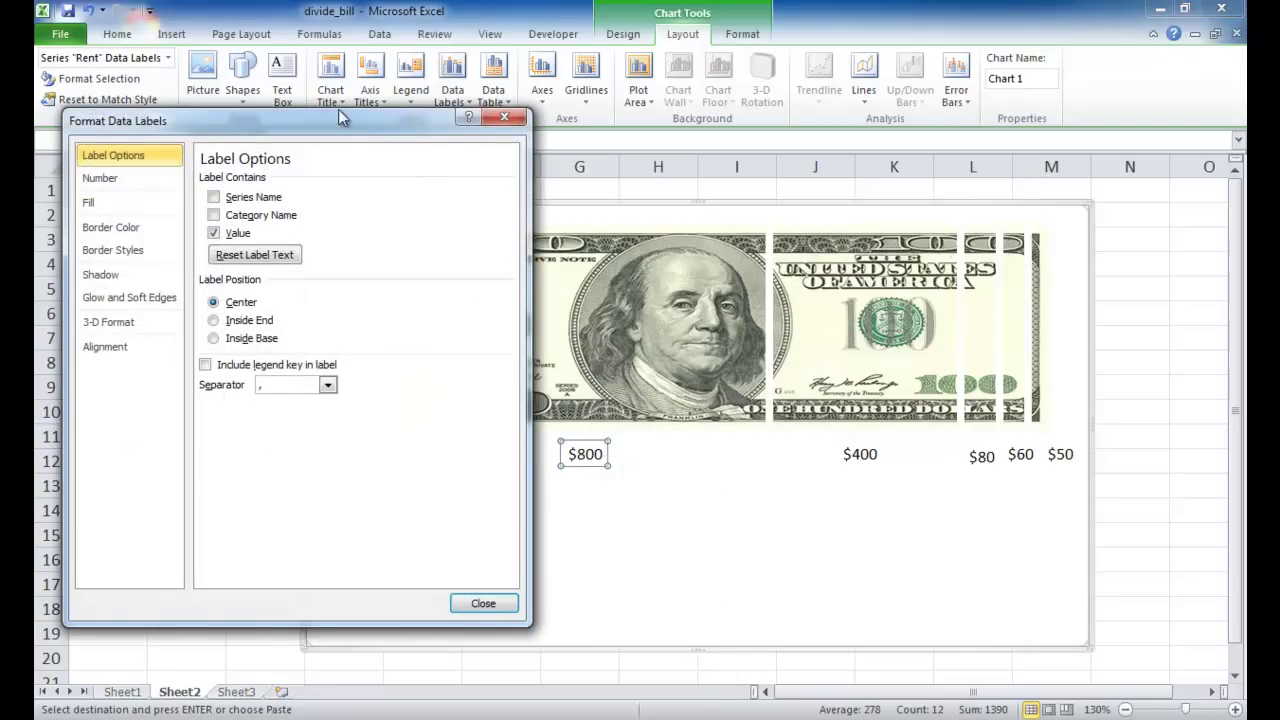
{"action": "left_click_drag", "start_coordinate": [334, 115], "coordinate": [356, 98]}
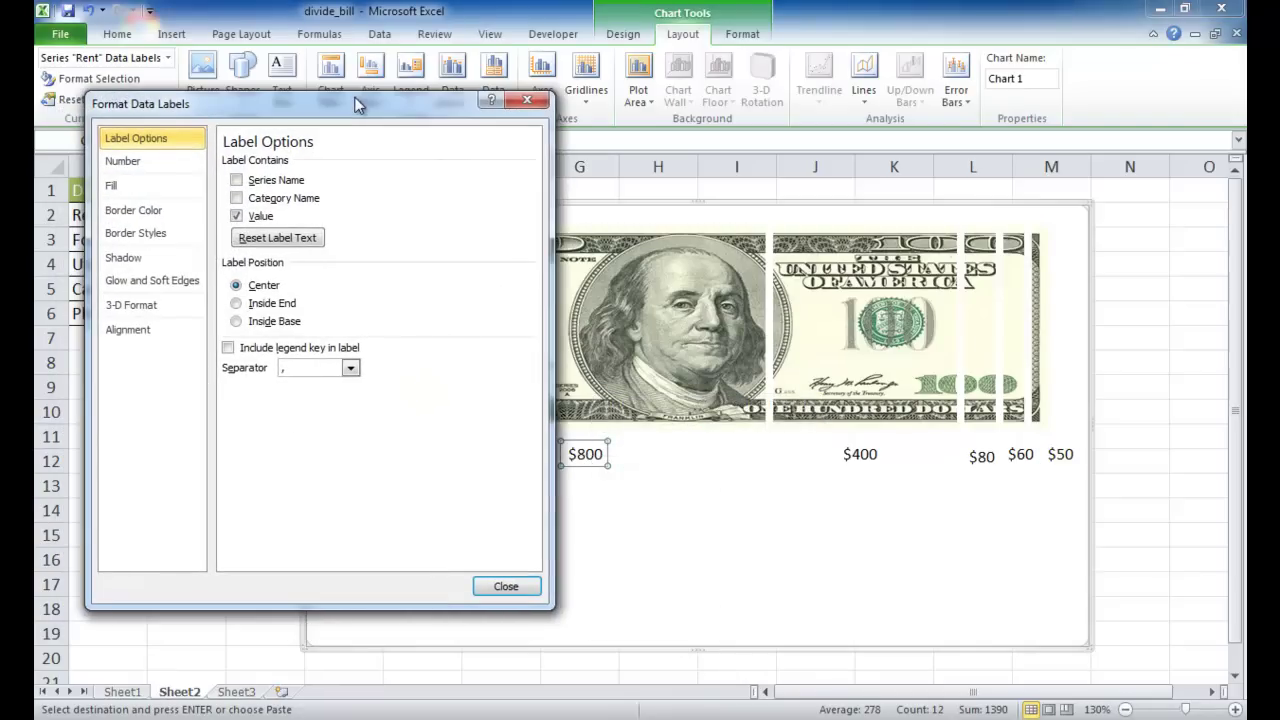
{"action": "left_click", "coordinate": [237, 181]}
{"action": "left_click_drag", "start_coordinate": [300, 104], "coordinate": [253, 104]}
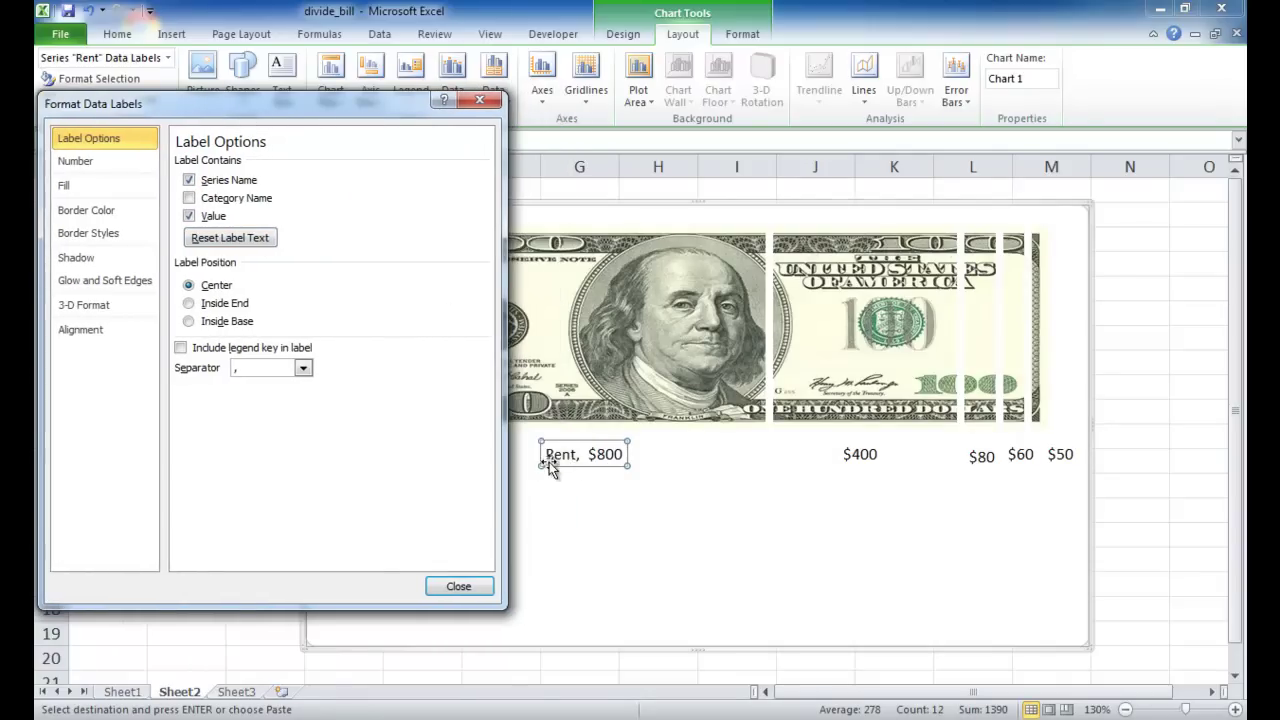
{"action": "left_click", "coordinate": [302, 368]}
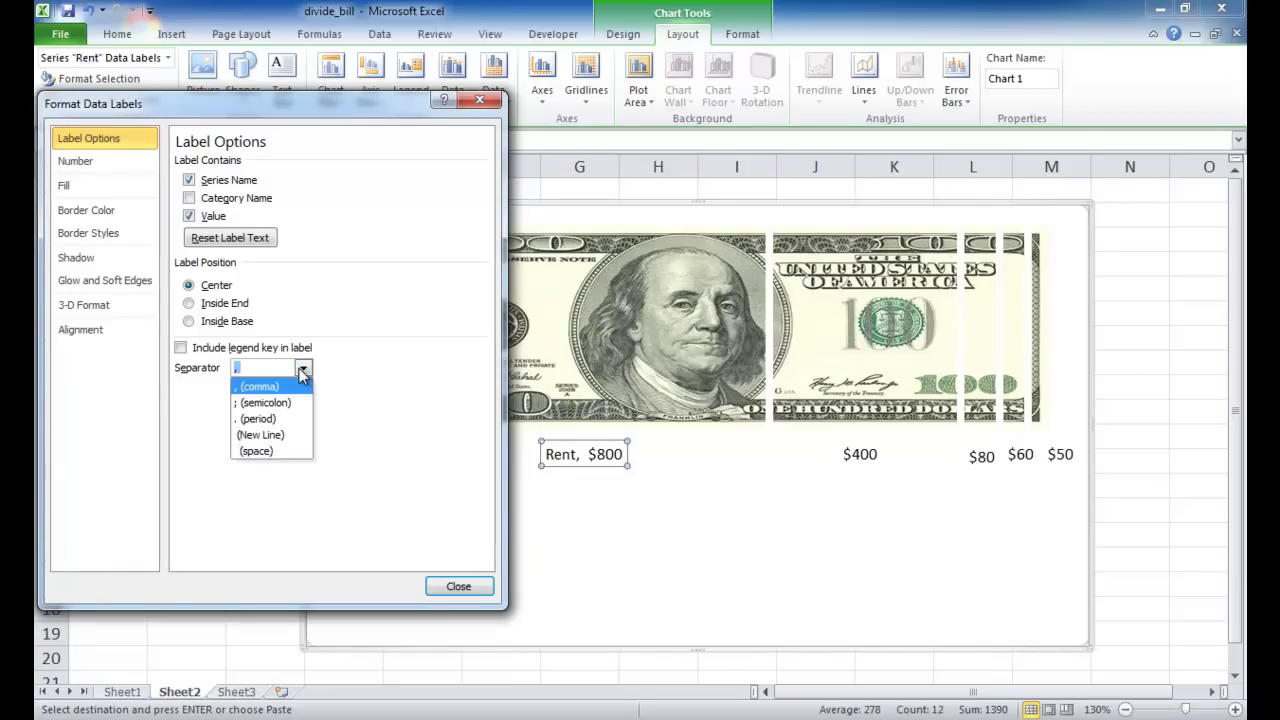
{"action": "left_click", "coordinate": [288, 446]}
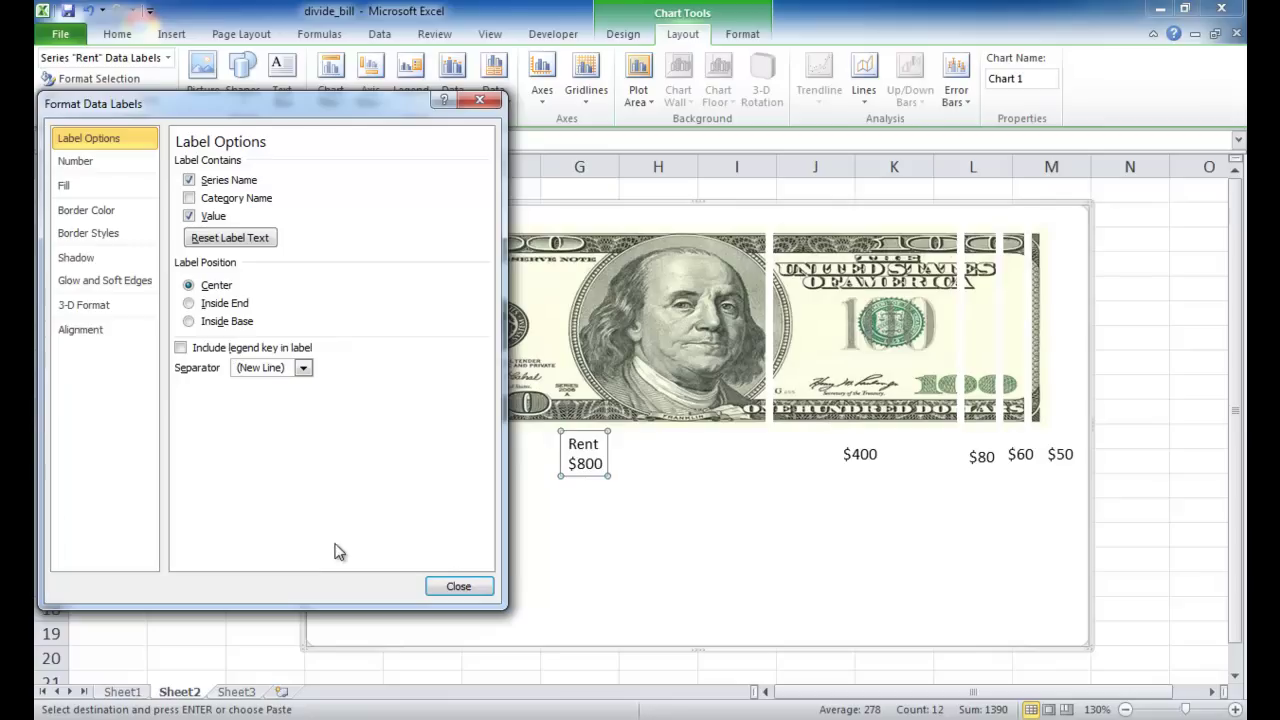
Step: Show series names on a new line in the Food $400 and Utilities $80 labels
{"action": "left_click", "coordinate": [858, 460]}
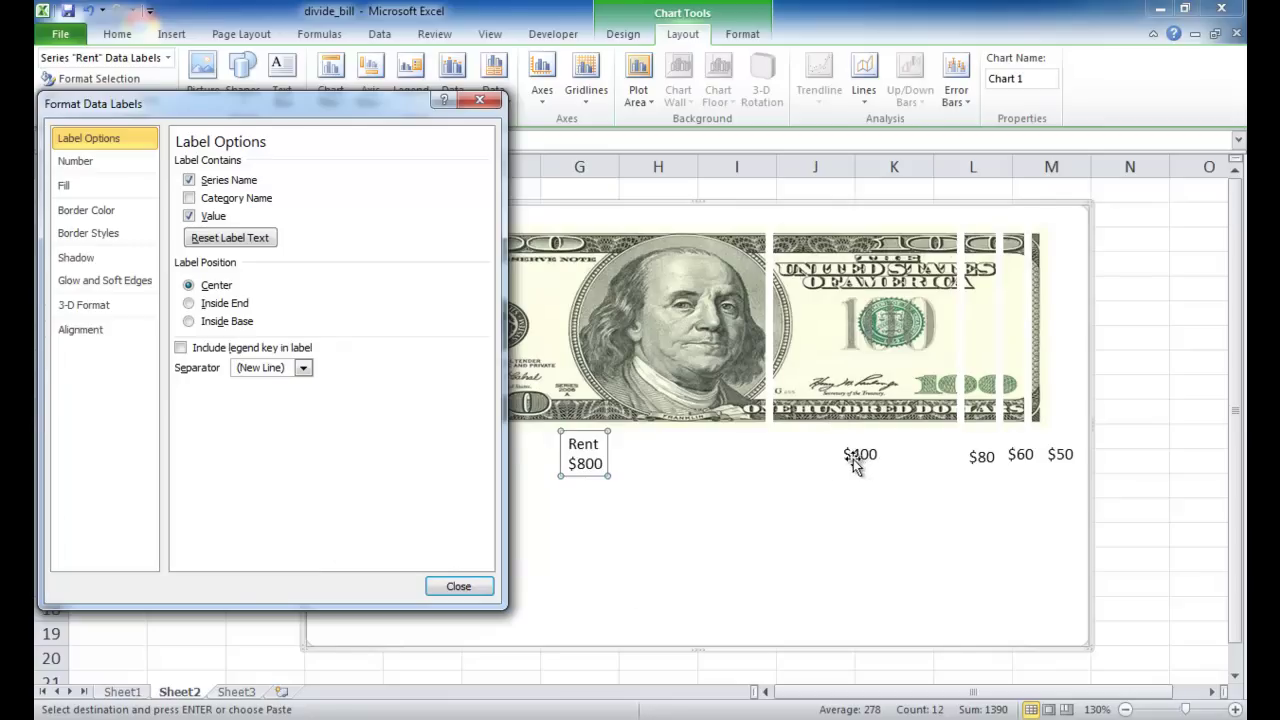
{"action": "left_click", "coordinate": [226, 181]}
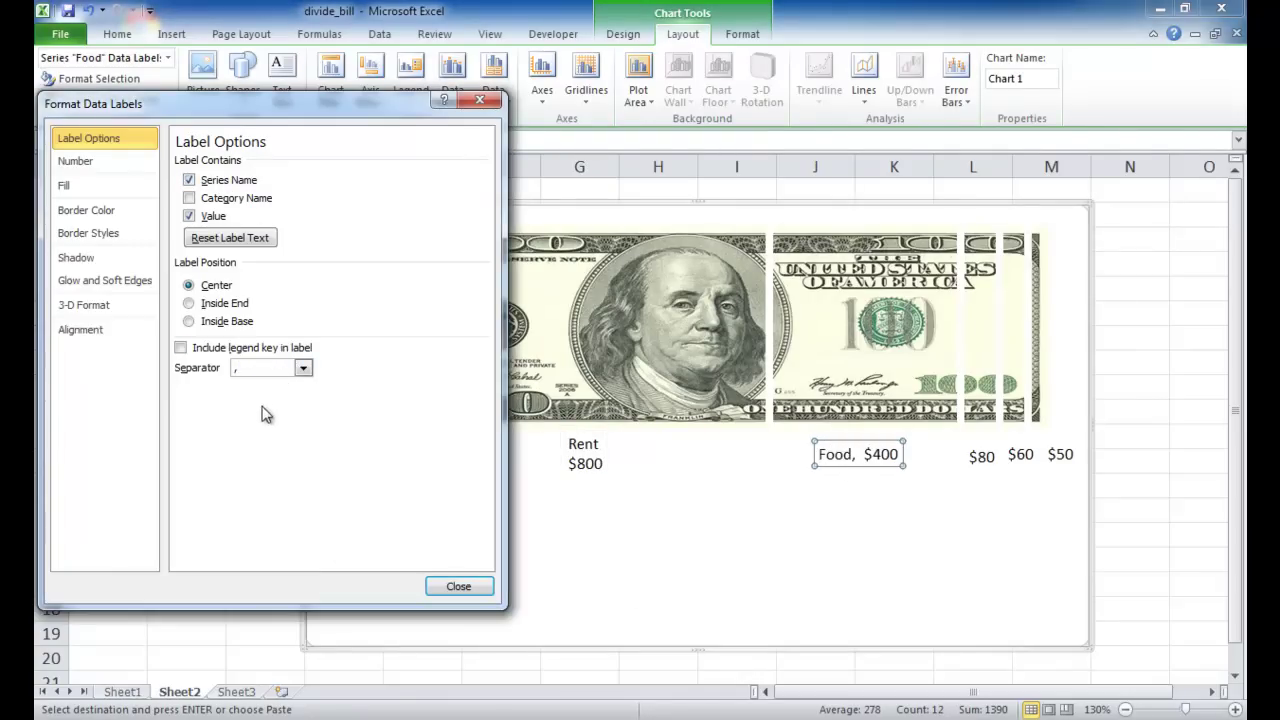
{"action": "left_click", "coordinate": [310, 368]}
{"action": "left_click", "coordinate": [268, 435]}
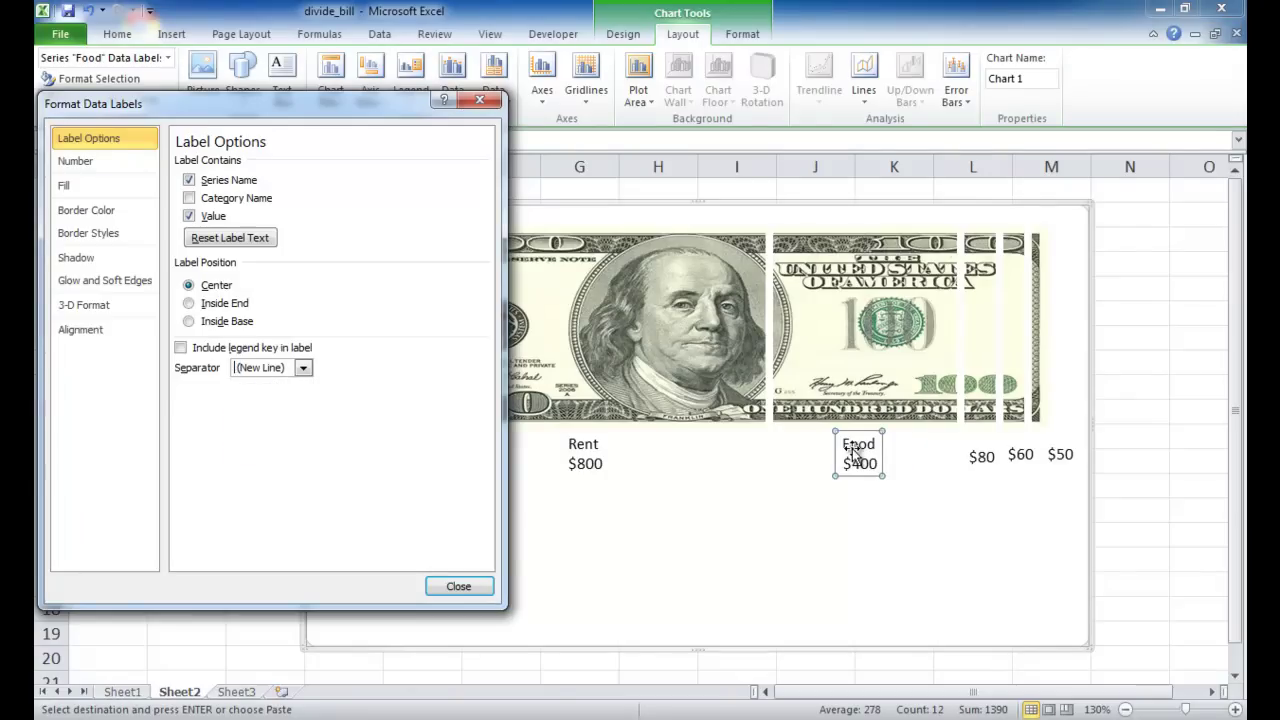
{"action": "left_click", "coordinate": [985, 460]}
{"action": "left_click", "coordinate": [240, 182]}
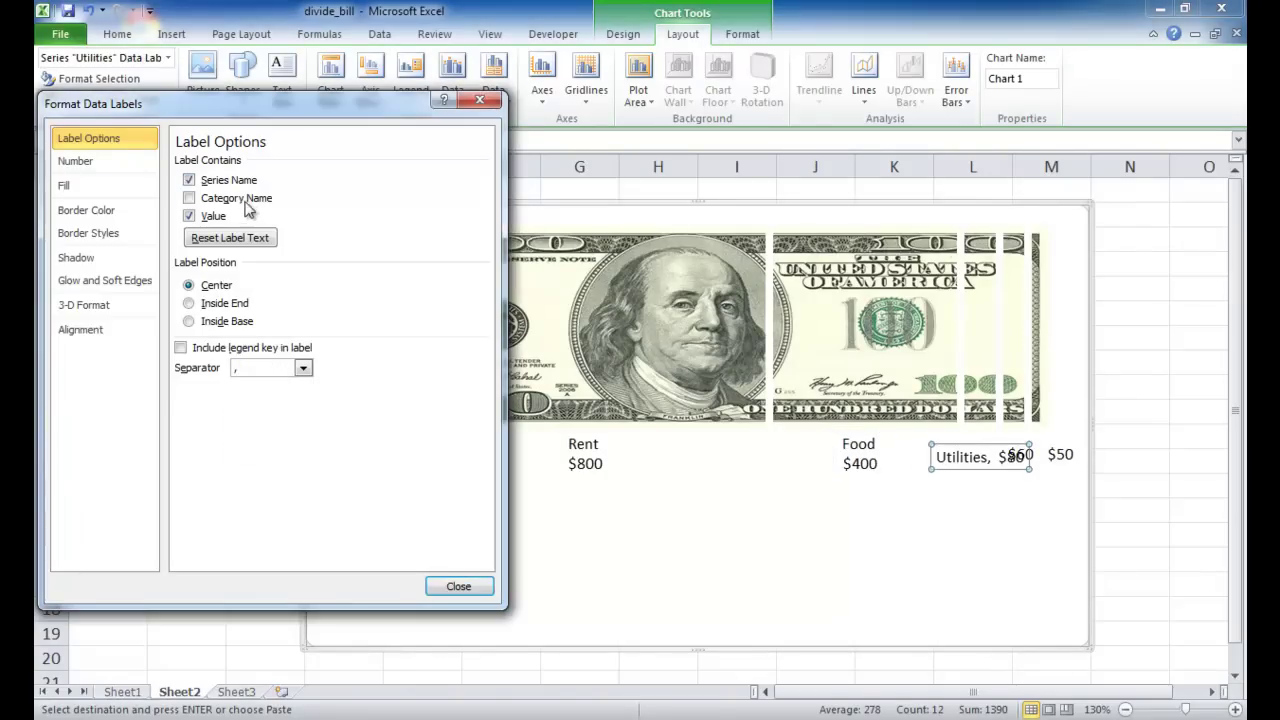
{"action": "left_click", "coordinate": [305, 368]}
{"action": "left_click", "coordinate": [268, 435]}
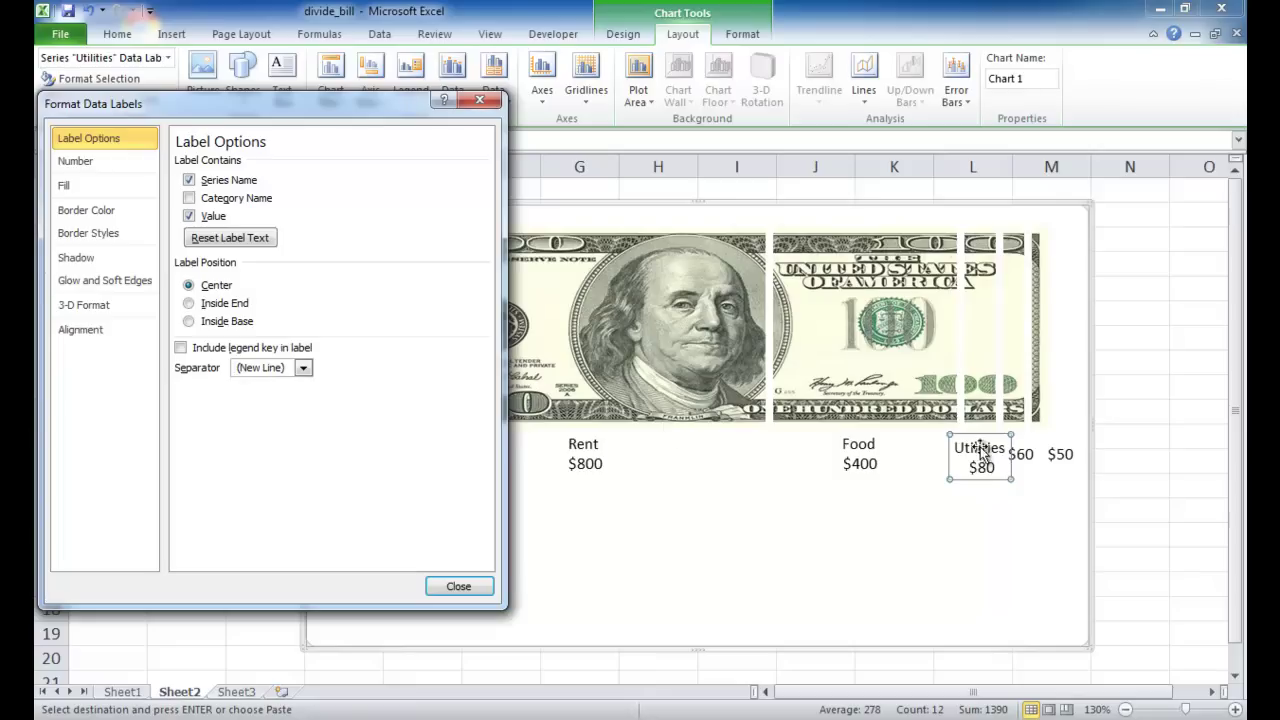
Step: Do the same for the Cable $60 and Phone $50 labels, then close the dialog
{"action": "left_click", "coordinate": [1024, 457]}
{"action": "left_click", "coordinate": [248, 182]}
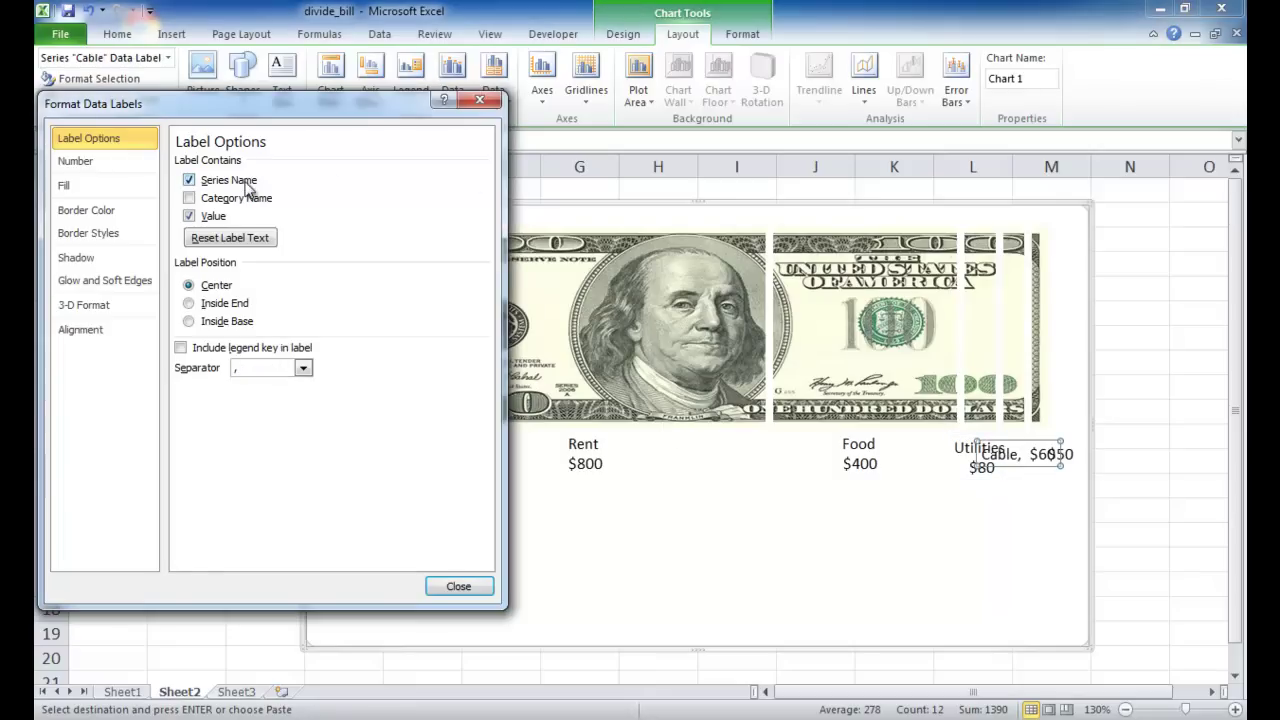
{"action": "left_click", "coordinate": [302, 368]}
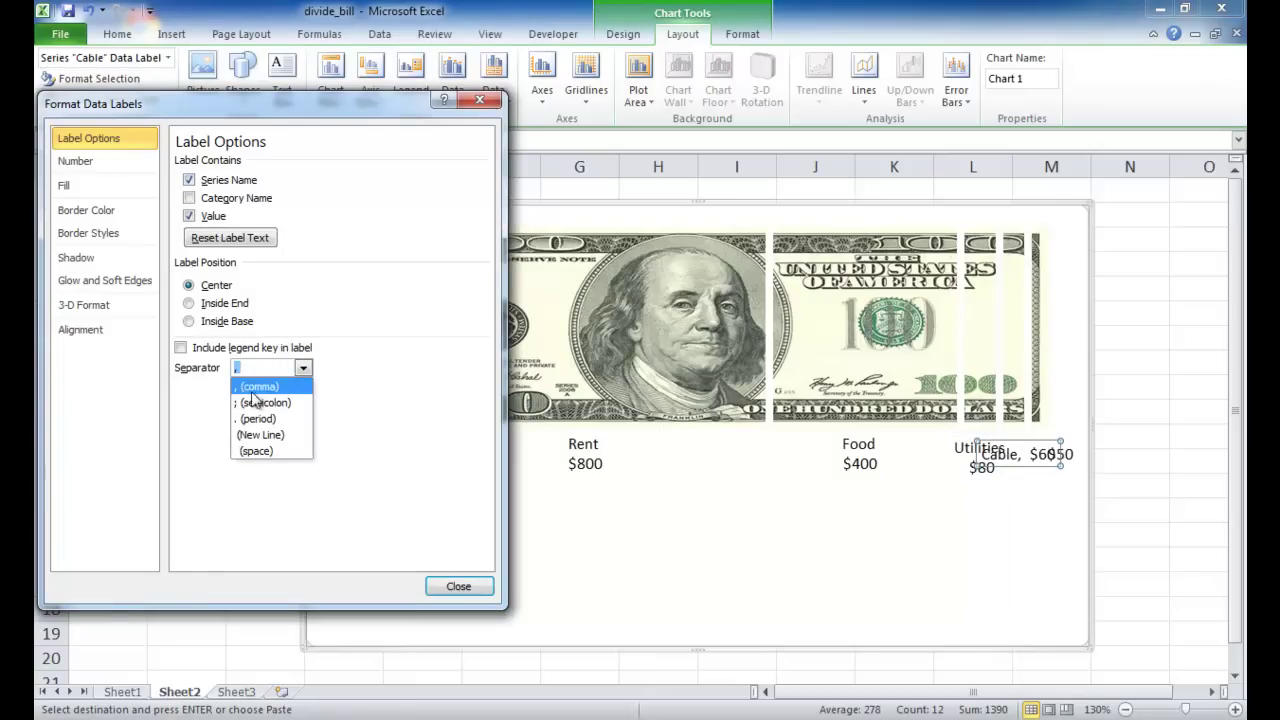
{"action": "left_click", "coordinate": [285, 435]}
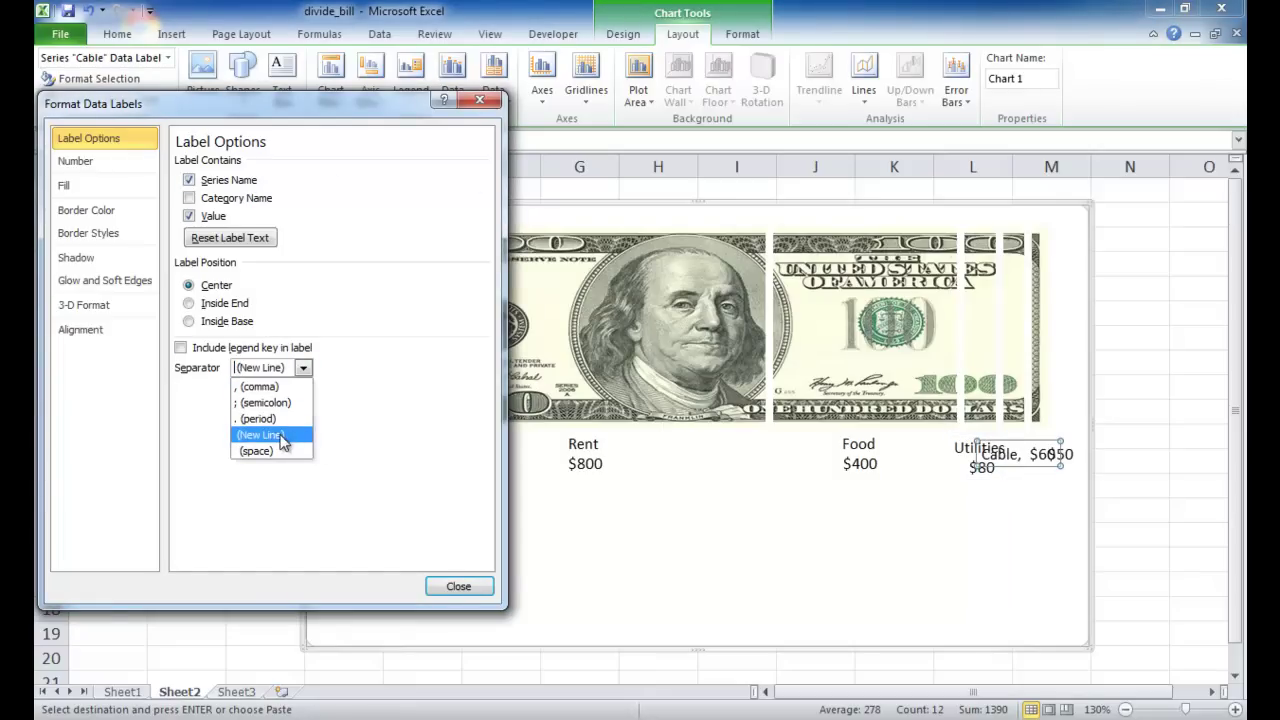
{"action": "left_click", "coordinate": [1058, 453]}
{"action": "left_click", "coordinate": [189, 180]}
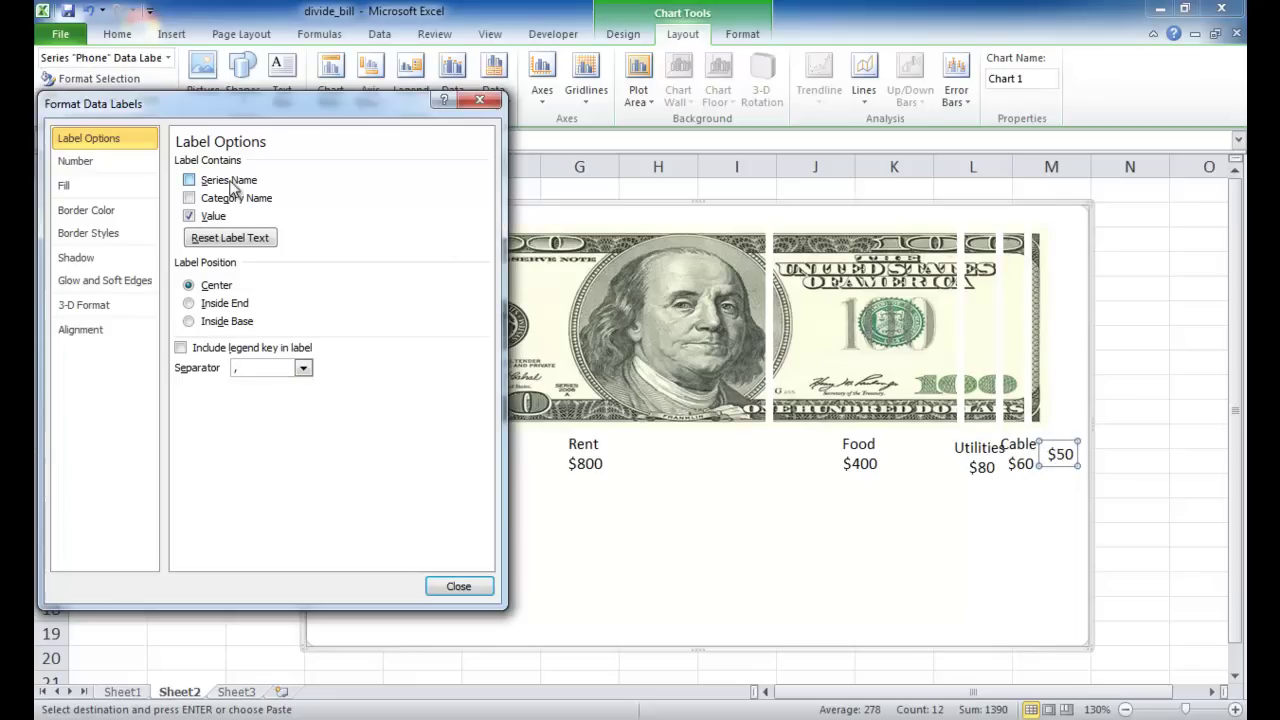
{"action": "left_click", "coordinate": [302, 368]}
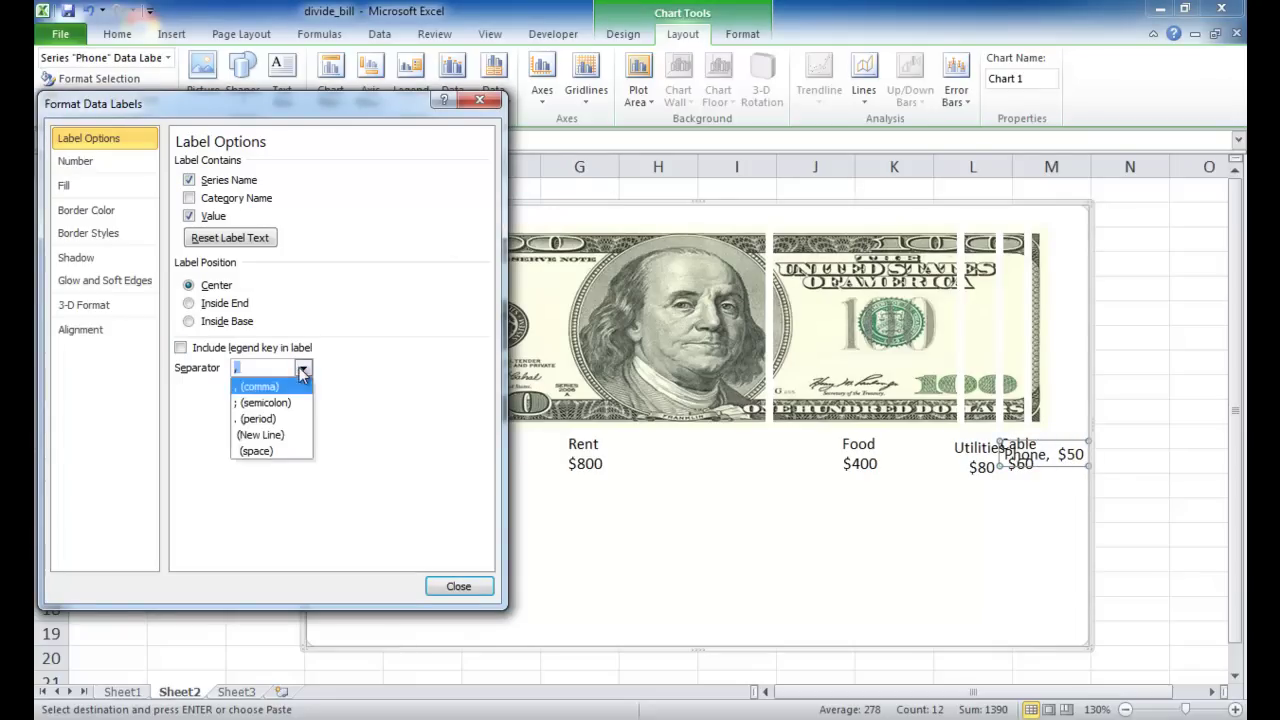
{"action": "left_click", "coordinate": [260, 435]}
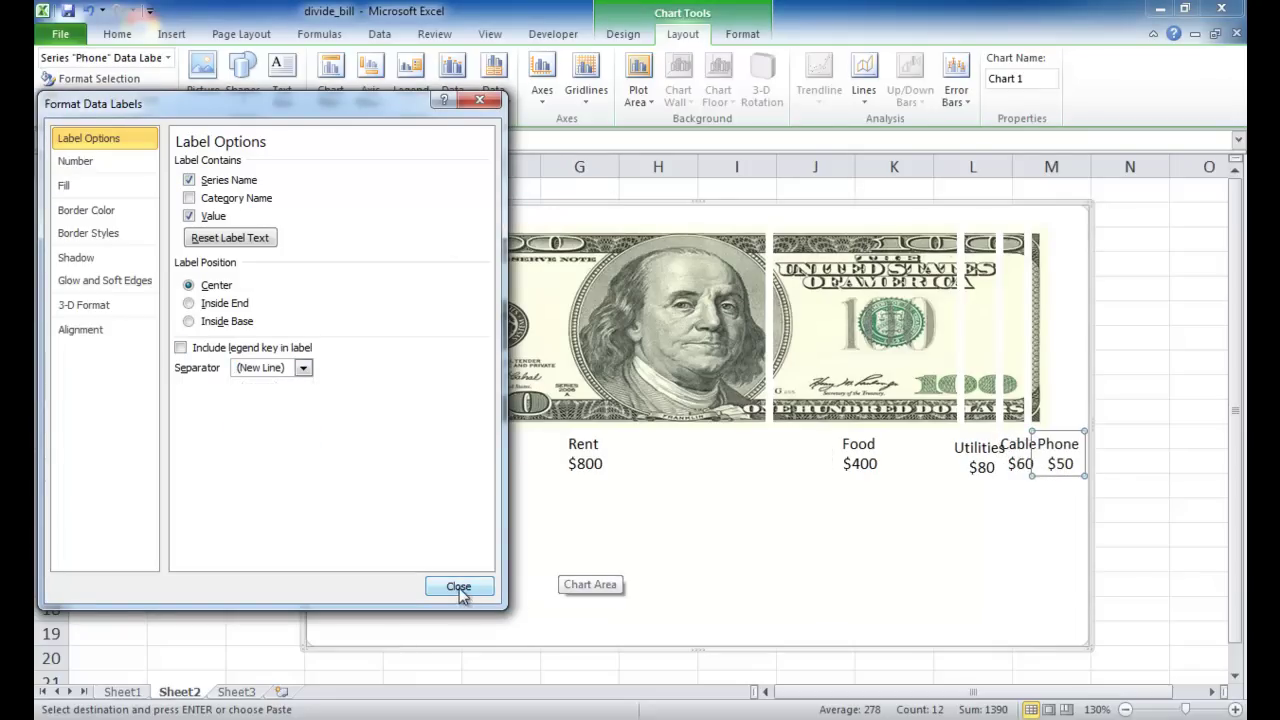
{"action": "left_click", "coordinate": [459, 589]}
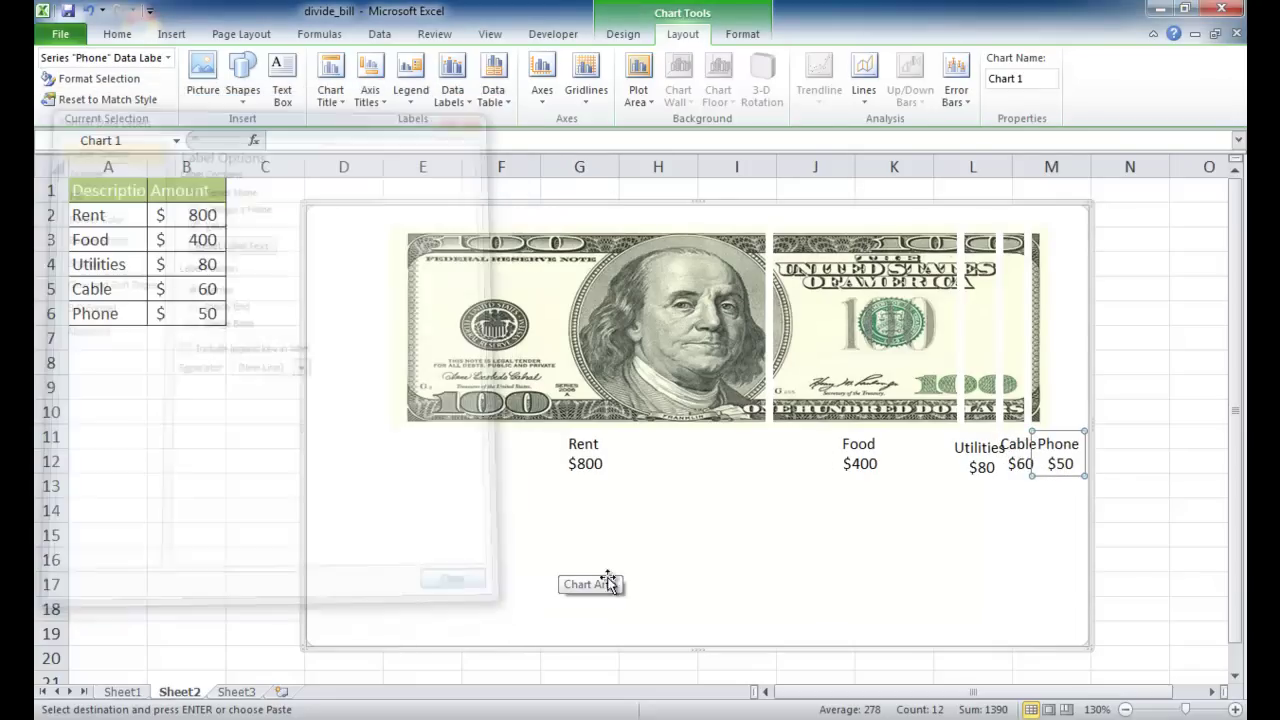
Step: Drag the Cable label below Utilities and the Phone label lower still, staggering them
{"action": "left_click", "coordinate": [583, 457]}
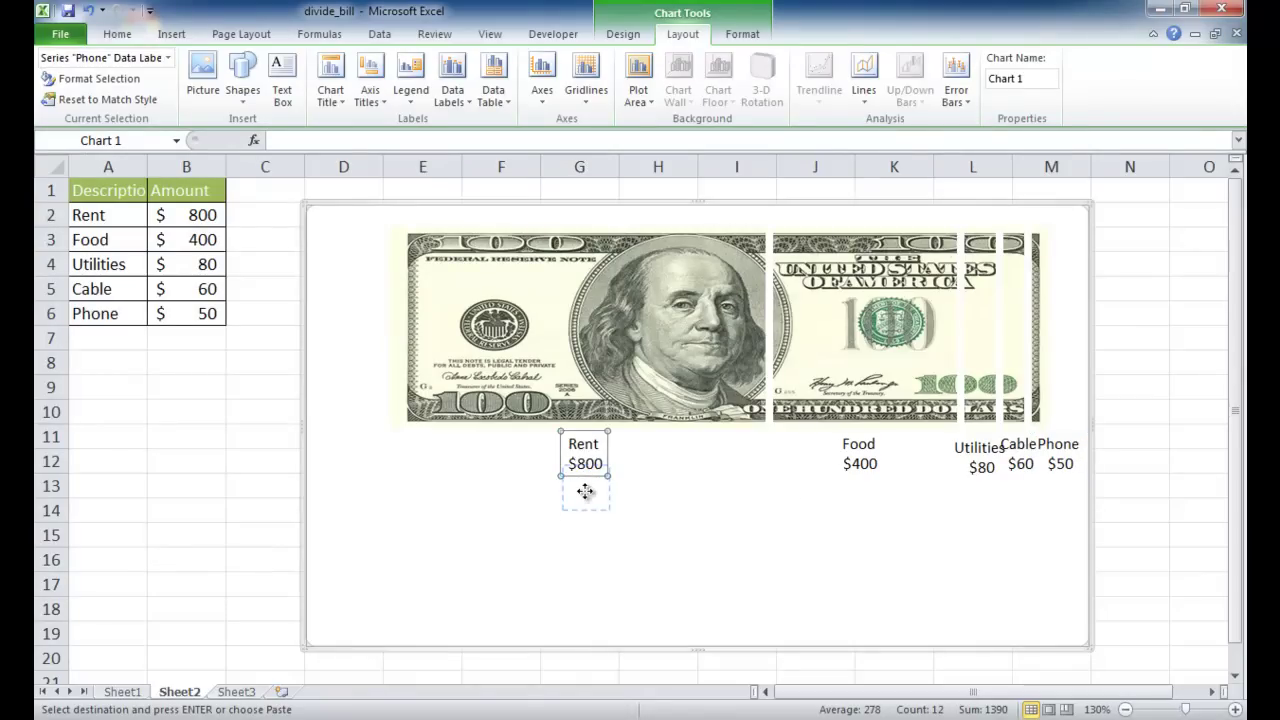
{"action": "left_click", "coordinate": [857, 470]}
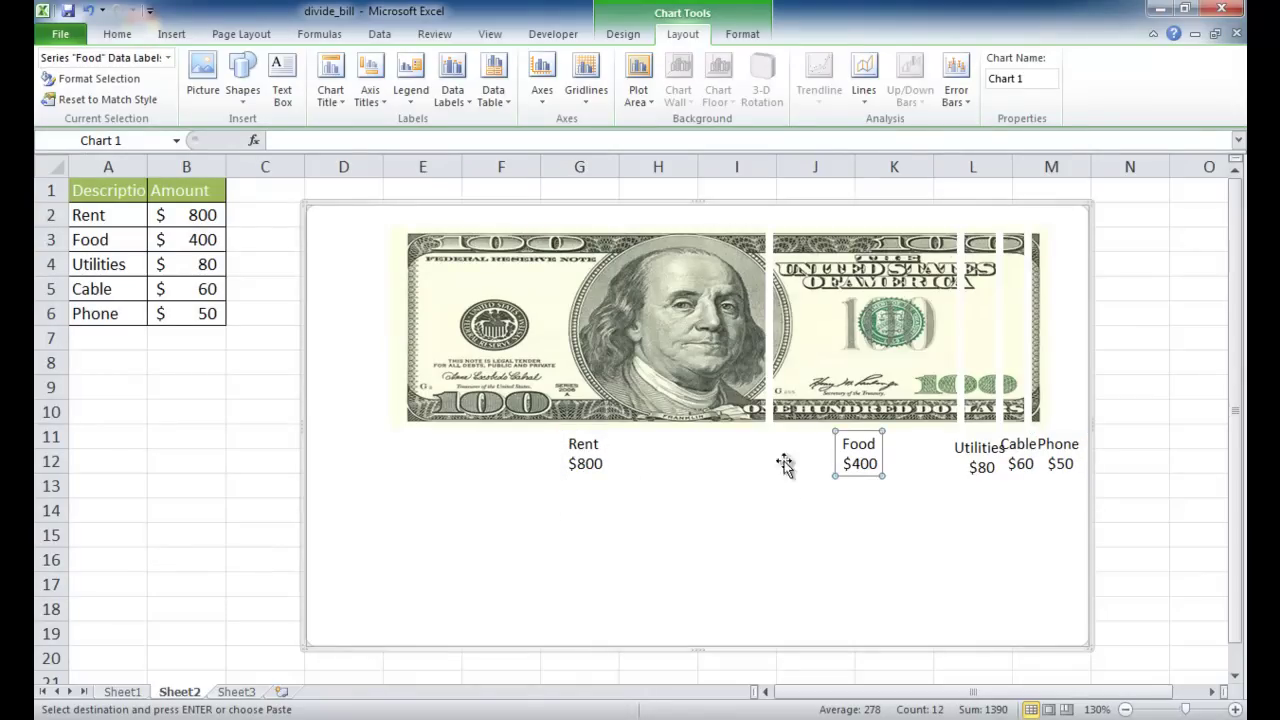
{"action": "left_click", "coordinate": [982, 455]}
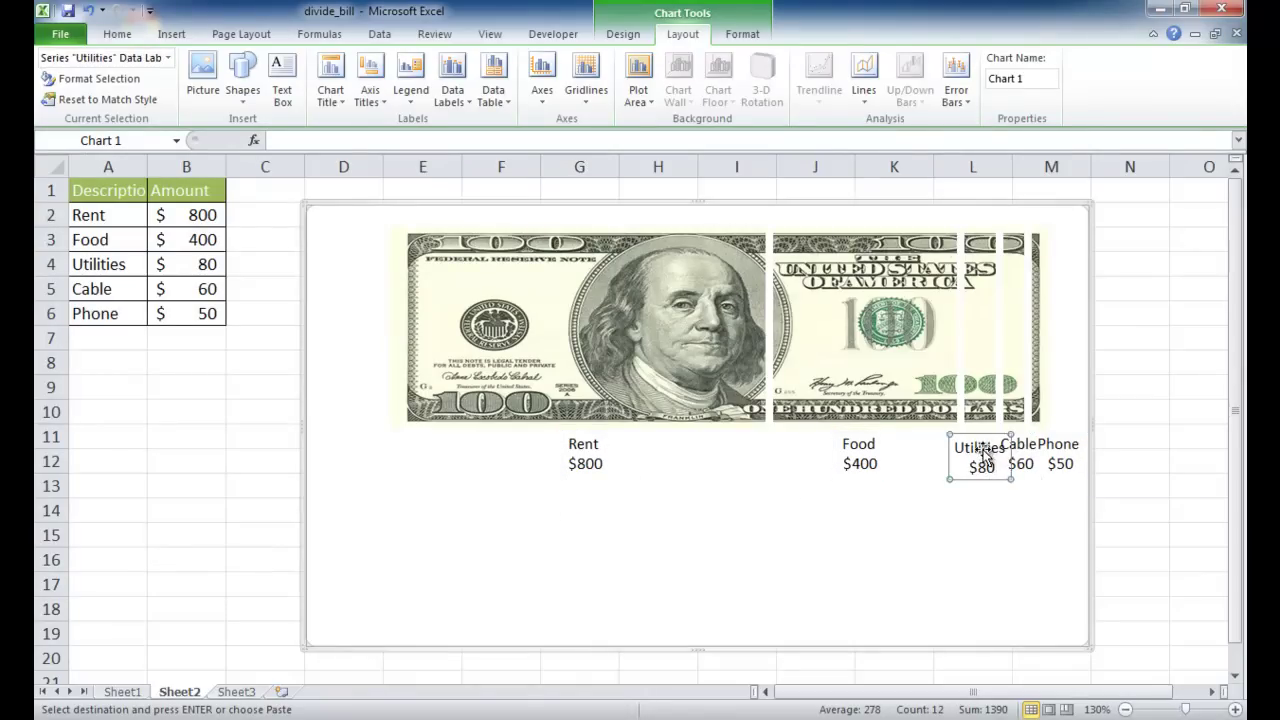
{"action": "left_click", "coordinate": [985, 435]}
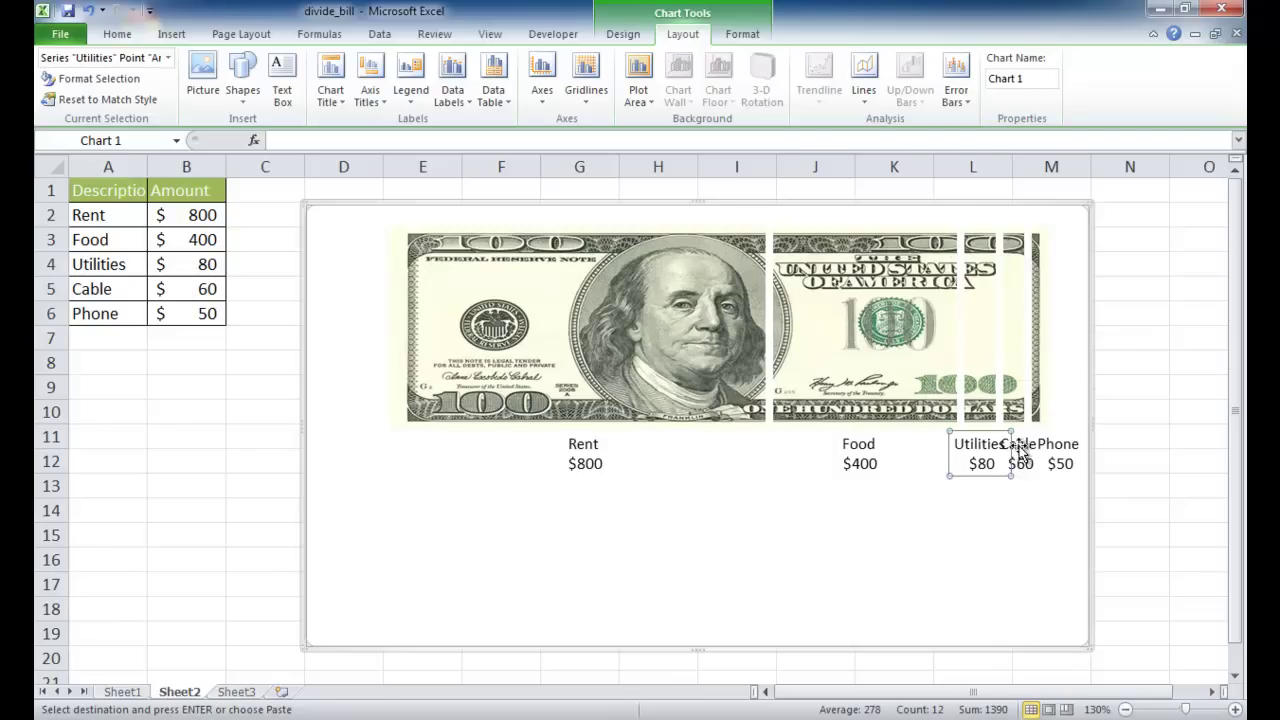
{"action": "left_click", "coordinate": [586, 452]}
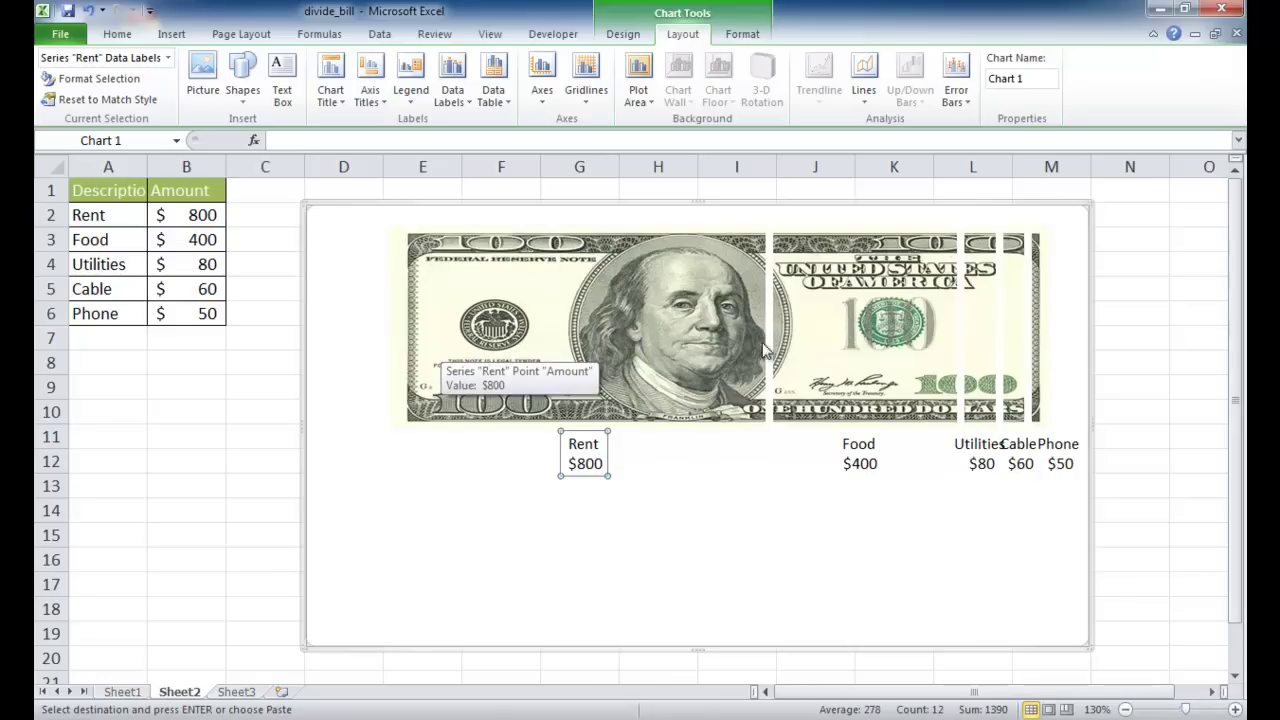
{"action": "left_click", "coordinate": [1025, 447]}
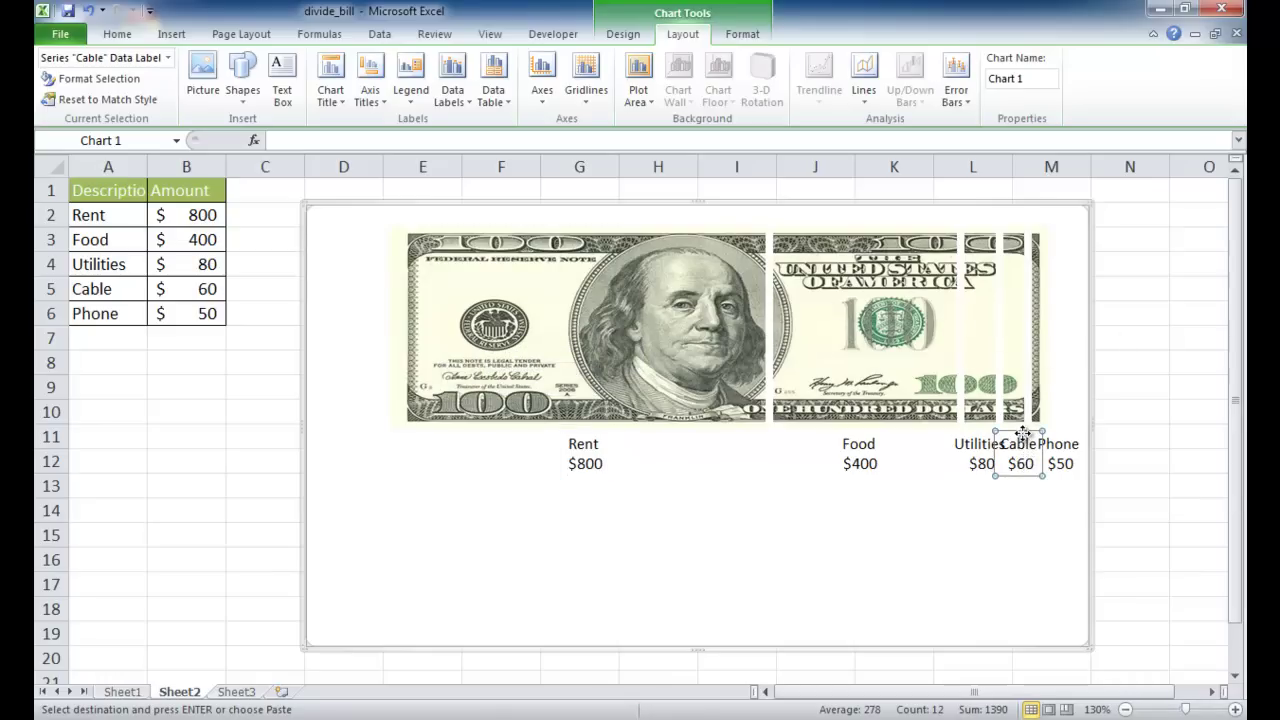
{"action": "left_click_drag", "start_coordinate": [1022, 432], "coordinate": [1026, 493]}
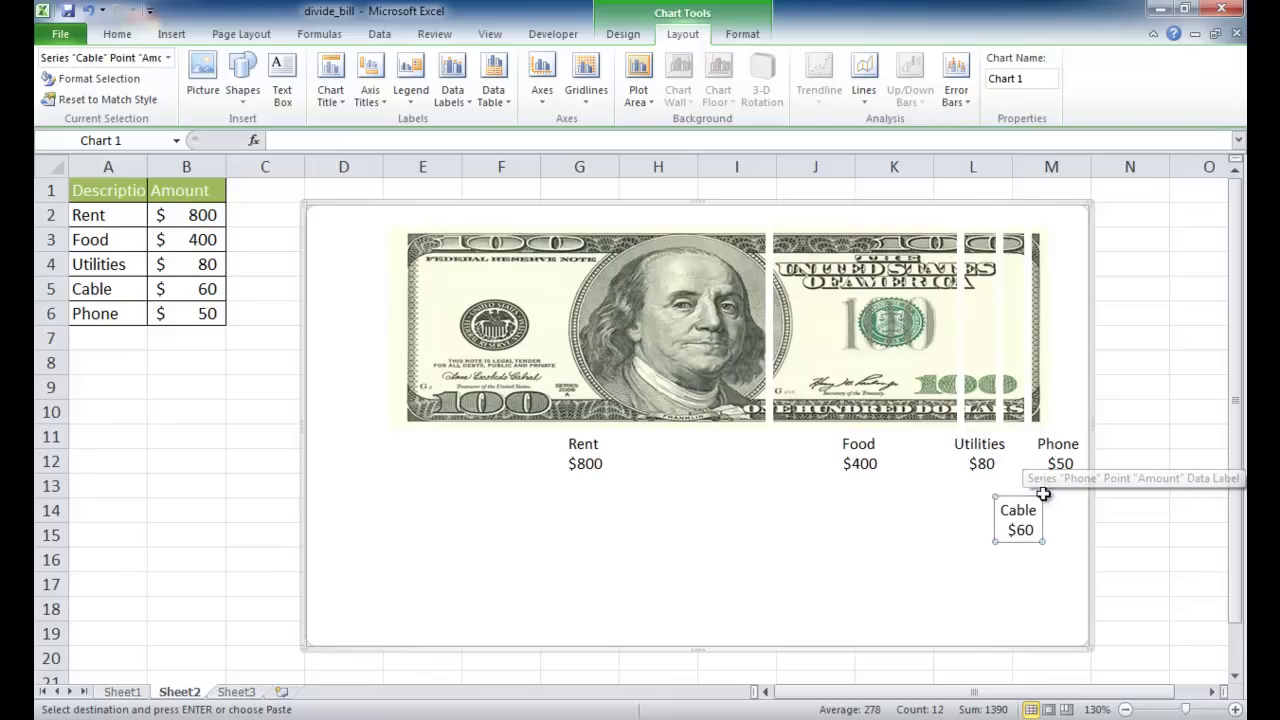
{"action": "left_click", "coordinate": [1061, 450]}
{"action": "left_click_drag", "start_coordinate": [1057, 432], "coordinate": [1049, 556]}
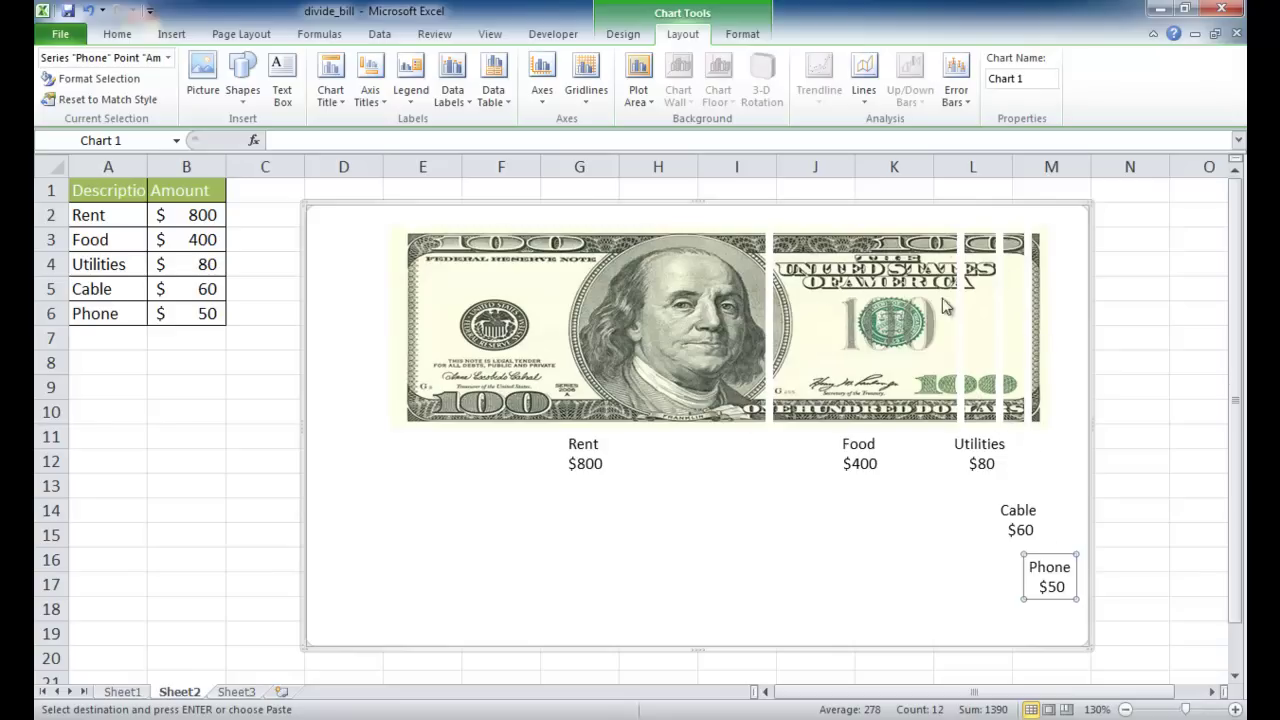
Step: Cycle the chart element selection from the Food series with arrow keys to the Plot Area
{"action": "left_click", "coordinate": [860, 290]}
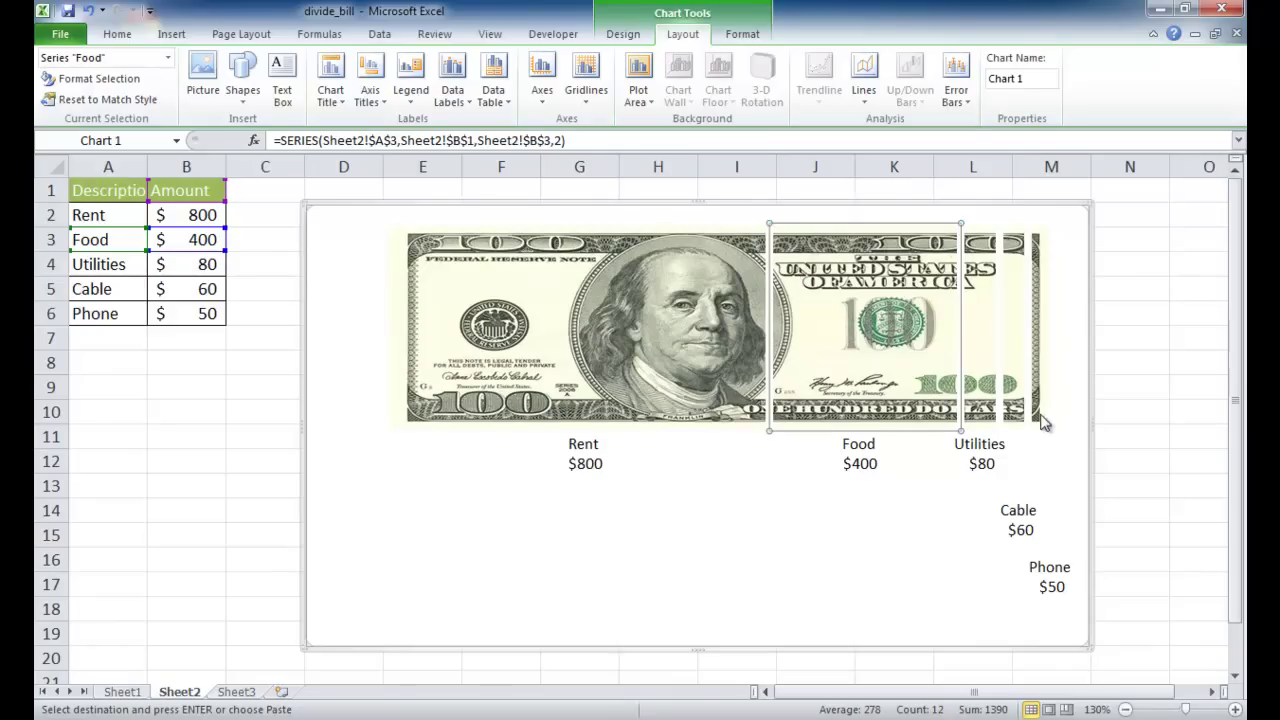
{"action": "mouse_move", "coordinate": [880, 288]}
{"action": "mouse_move", "coordinate": [843, 320]}
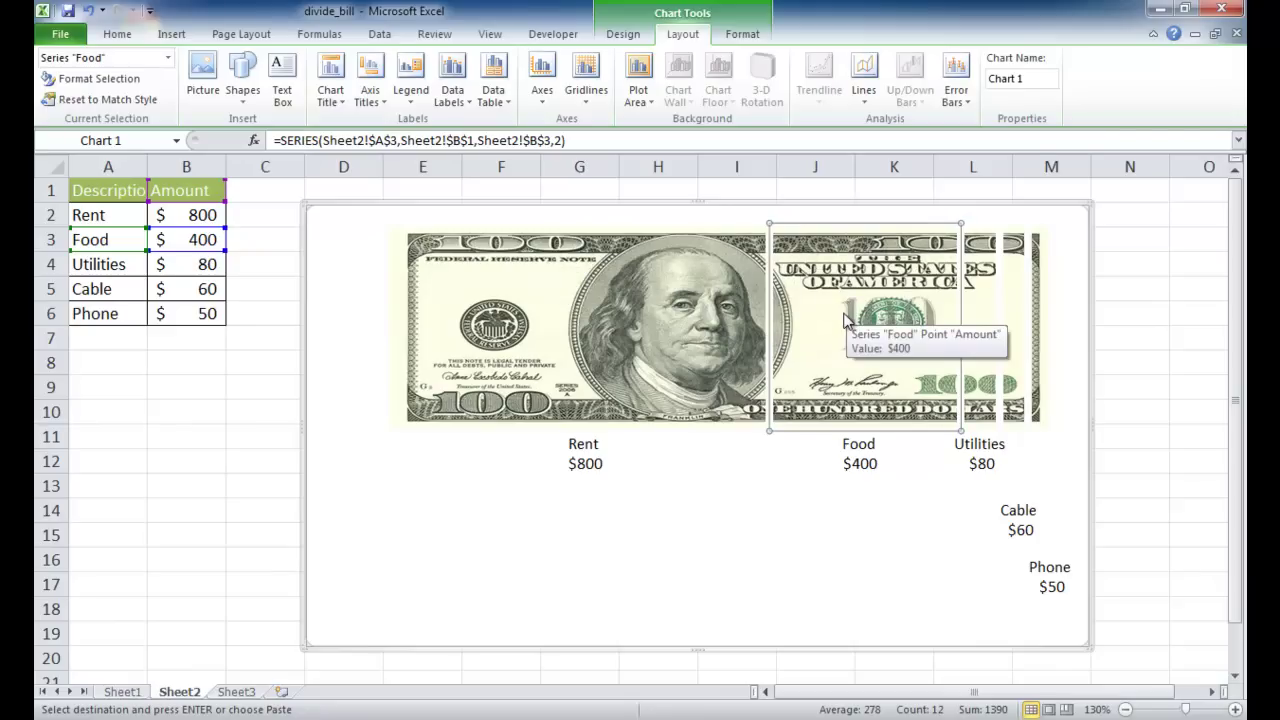
{"action": "key", "text": "Down"}
{"action": "key", "text": "Down"}
{"action": "key", "text": "Down"}
{"action": "key", "text": "Down"}
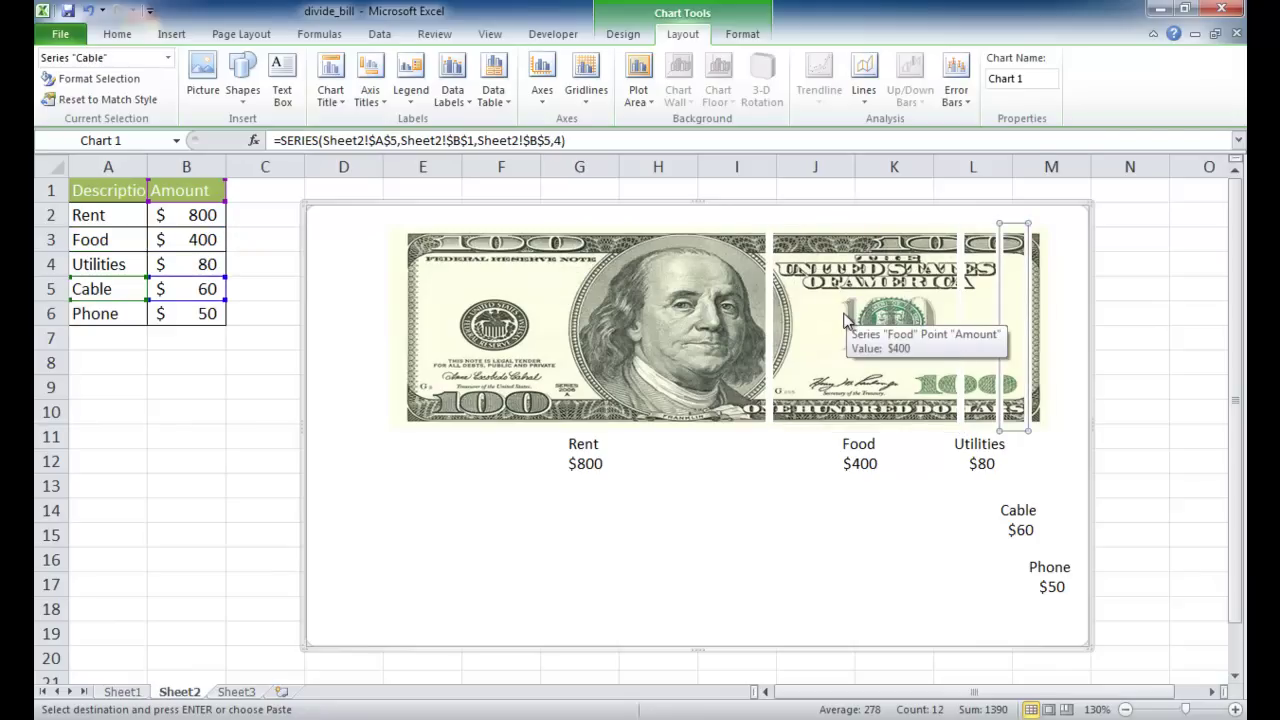
{"action": "key", "text": "Down"}
{"action": "key", "text": "Up"}
{"action": "key", "text": "Up"}
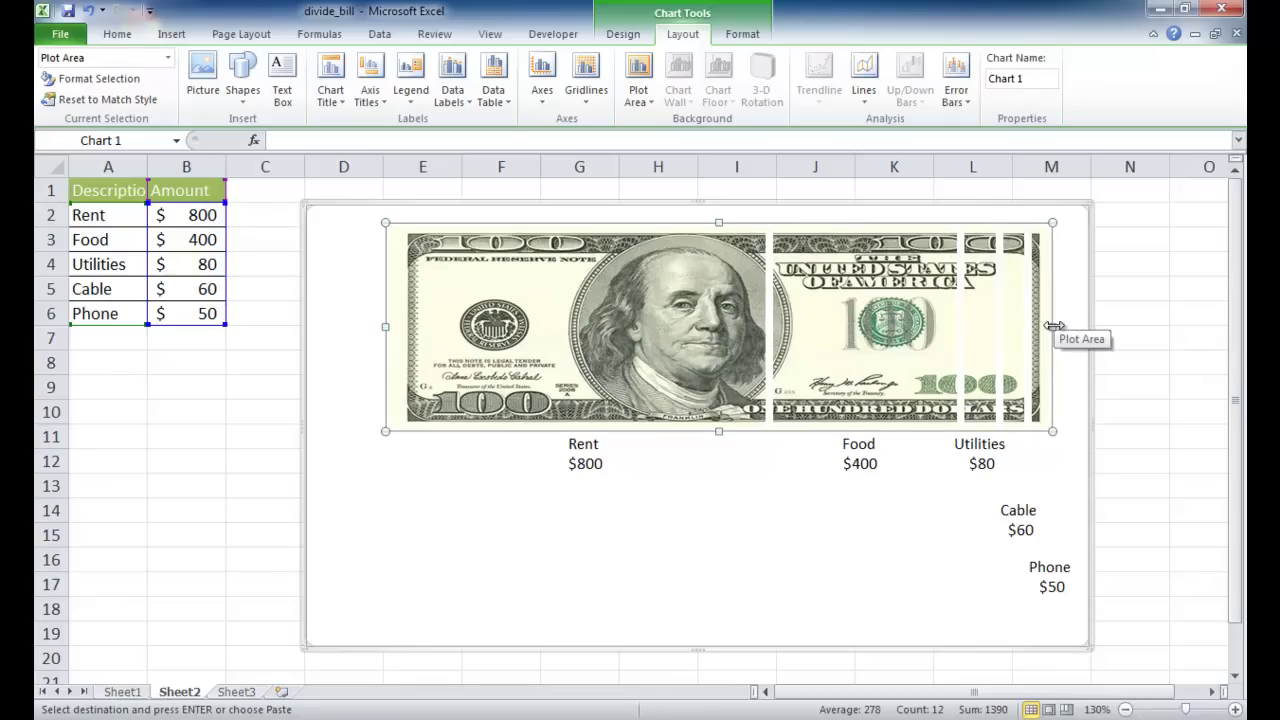
Step: Narrow the plot area from the right and lower the Rent, Food and Utilities labels slightly
{"action": "left_click_drag", "start_coordinate": [1052, 325], "coordinate": [1031, 325]}
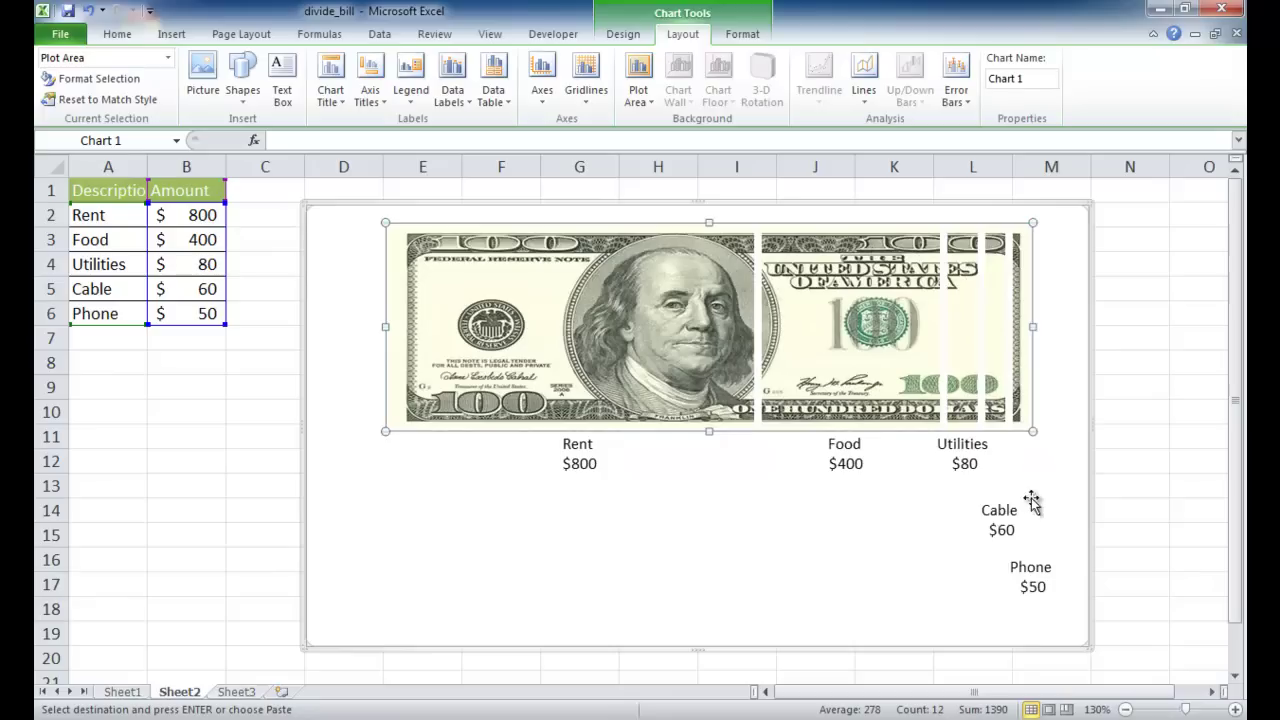
{"action": "left_click", "coordinate": [1033, 572]}
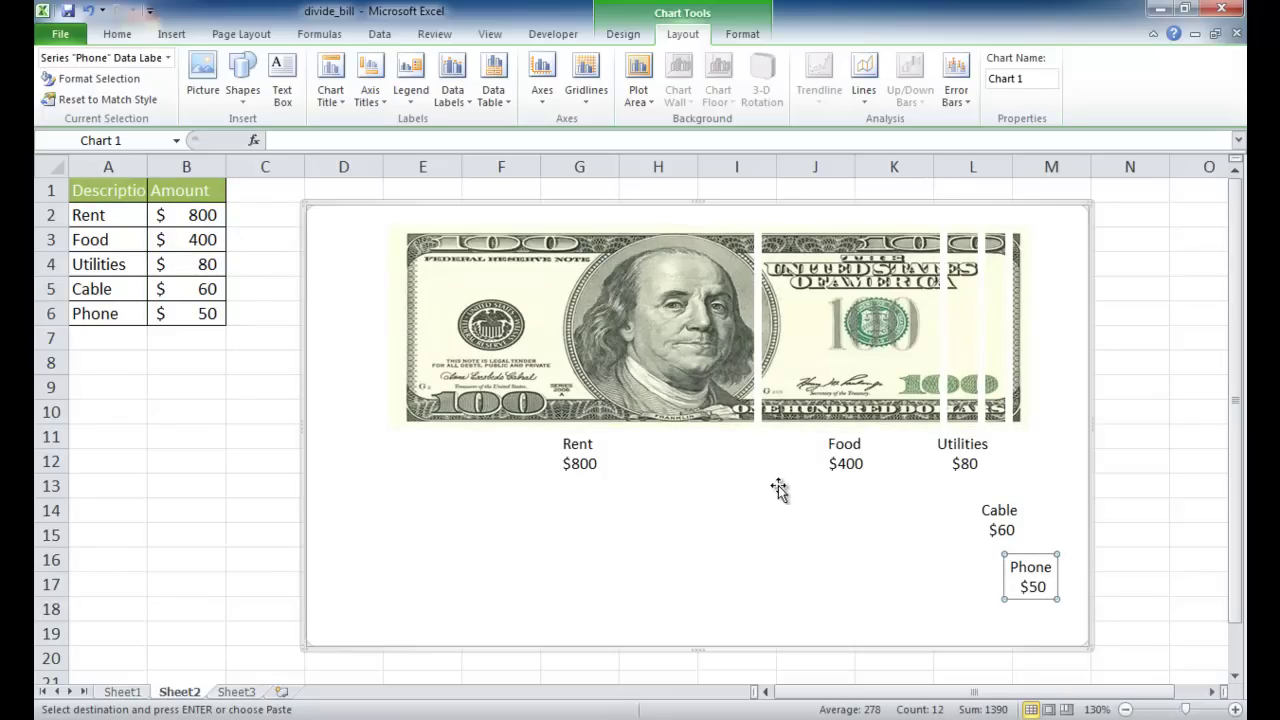
{"action": "left_click", "coordinate": [577, 458]}
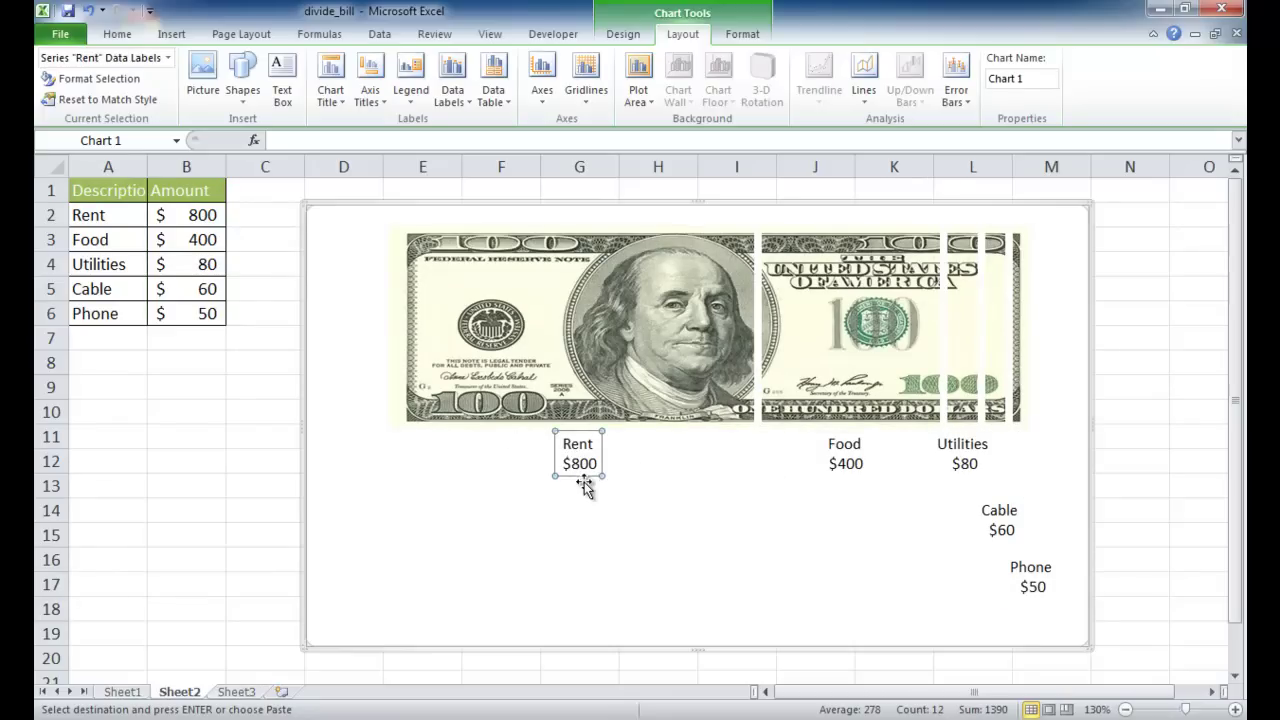
{"action": "left_click_drag", "start_coordinate": [584, 477], "coordinate": [584, 493]}
{"action": "left_click", "coordinate": [843, 465]}
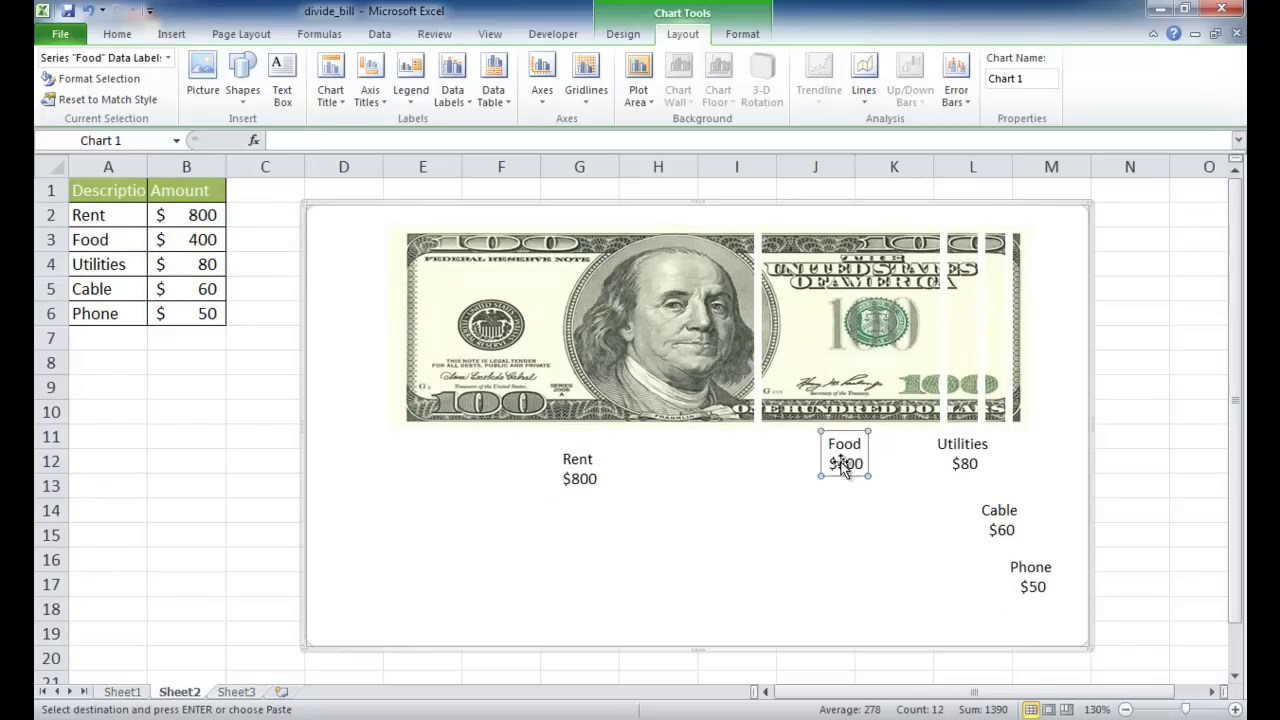
{"action": "left_click_drag", "start_coordinate": [848, 480], "coordinate": [847, 497]}
{"action": "left_click", "coordinate": [968, 470]}
{"action": "left_click_drag", "start_coordinate": [966, 474], "coordinate": [966, 489]}
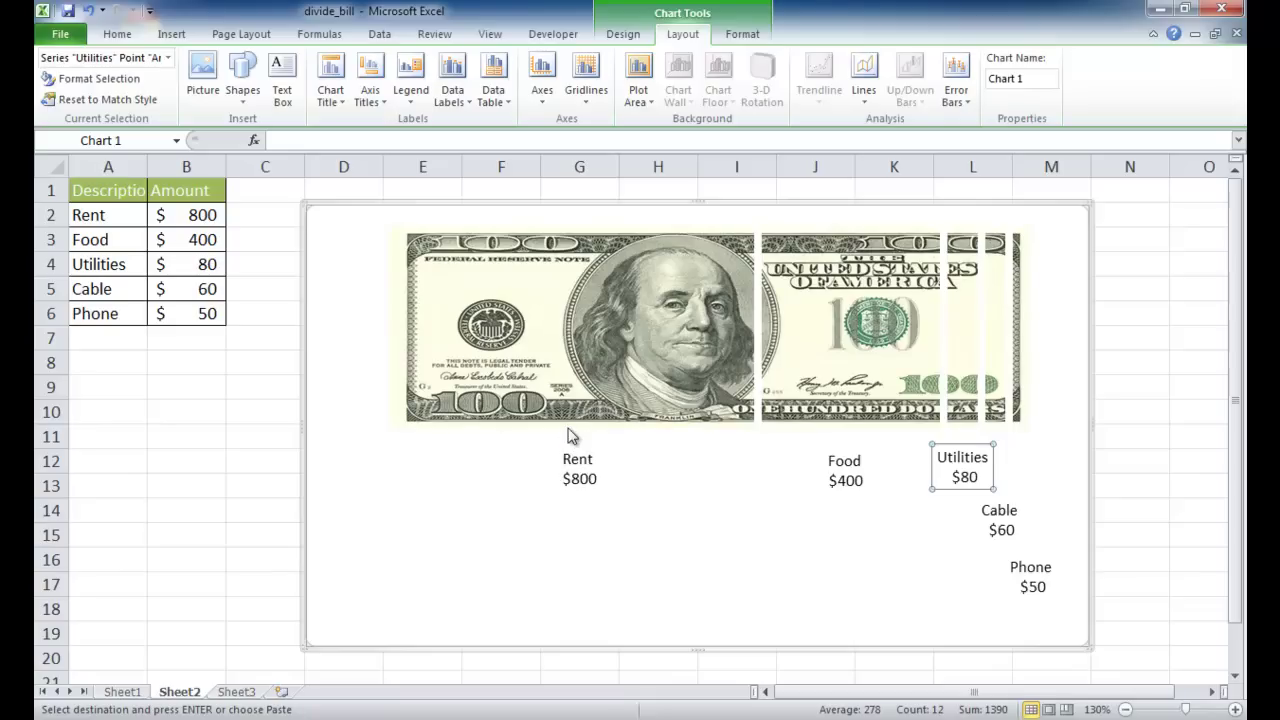
Step: Check Sheet1's finished example, then try a line near the Rent label and undo it
{"action": "left_click", "coordinate": [138, 692]}
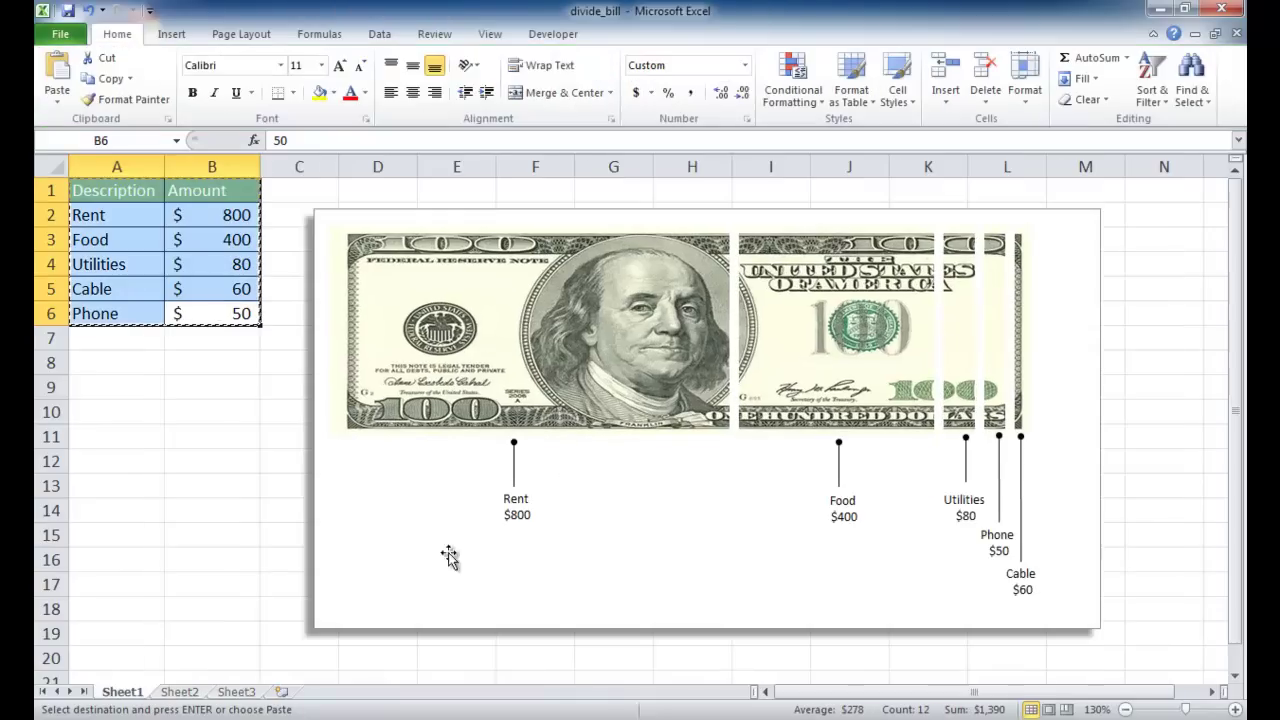
{"action": "left_click", "coordinate": [183, 692]}
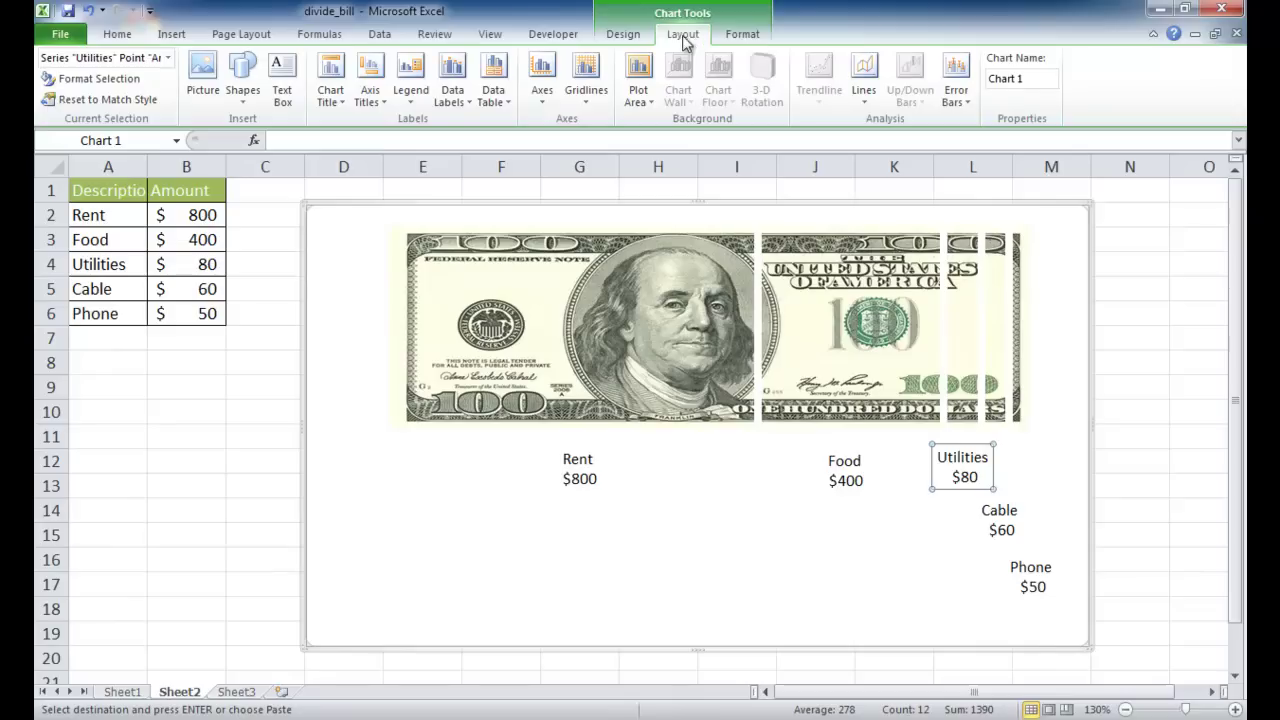
{"action": "left_click", "coordinate": [243, 90]}
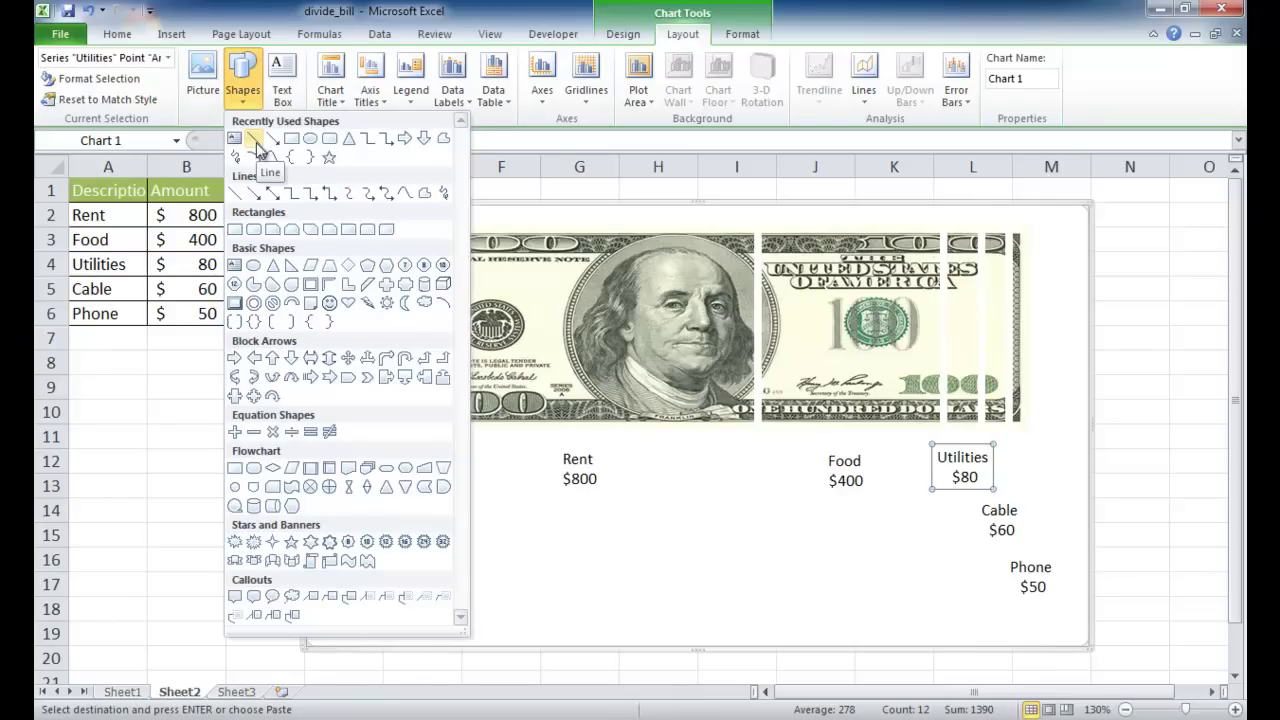
{"action": "left_click", "coordinate": [256, 142]}
{"action": "left_click", "coordinate": [574, 436]}
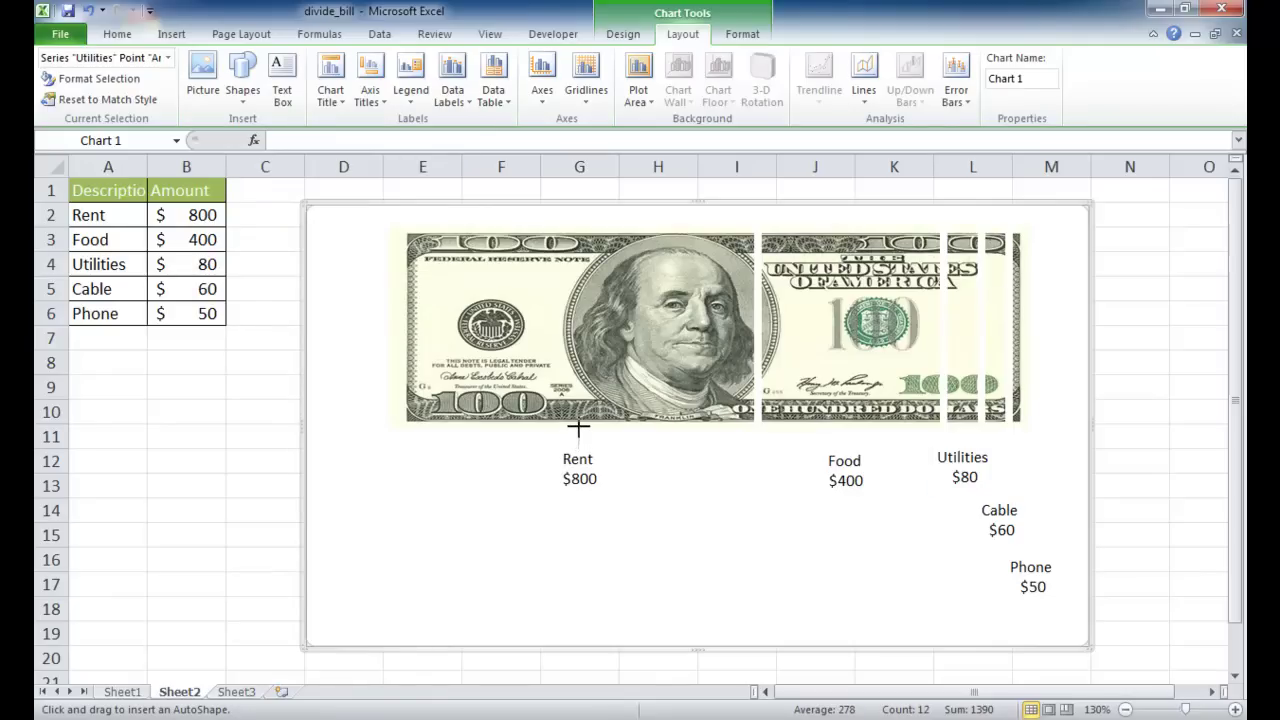
{"action": "left_click_drag", "start_coordinate": [578, 427], "coordinate": [578, 447]}
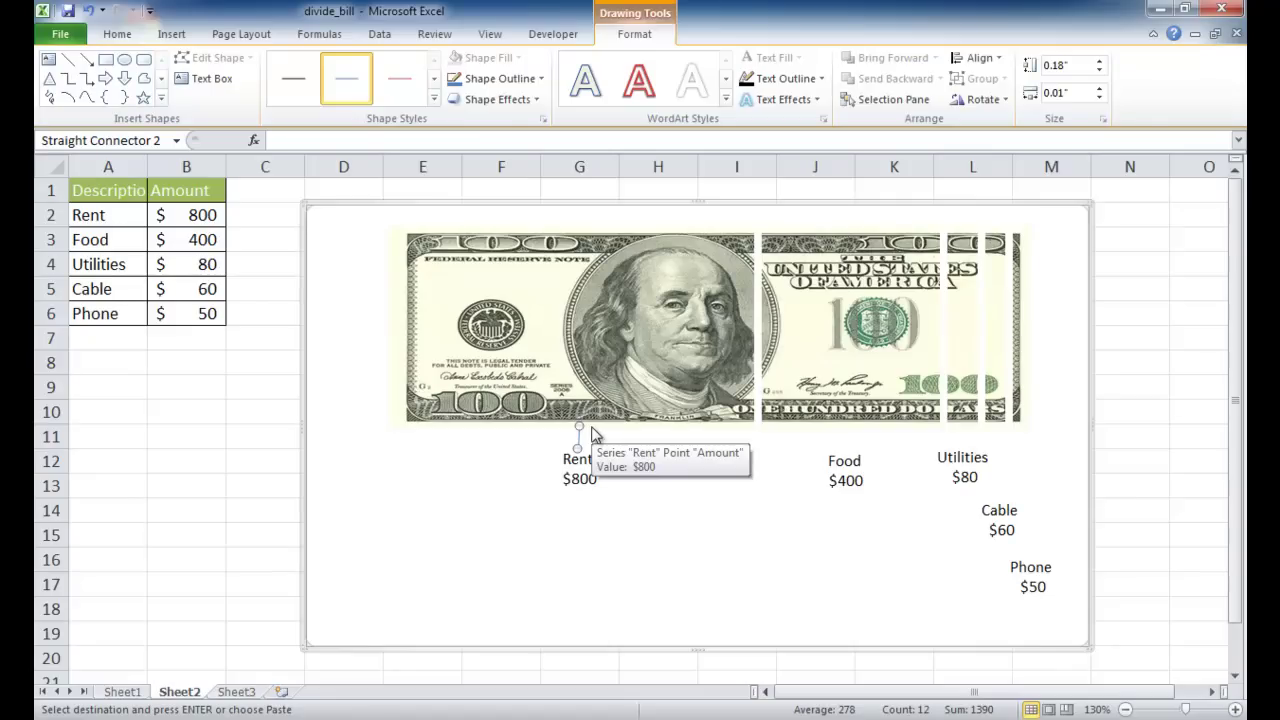
{"action": "key", "text": "ctrl+z"}
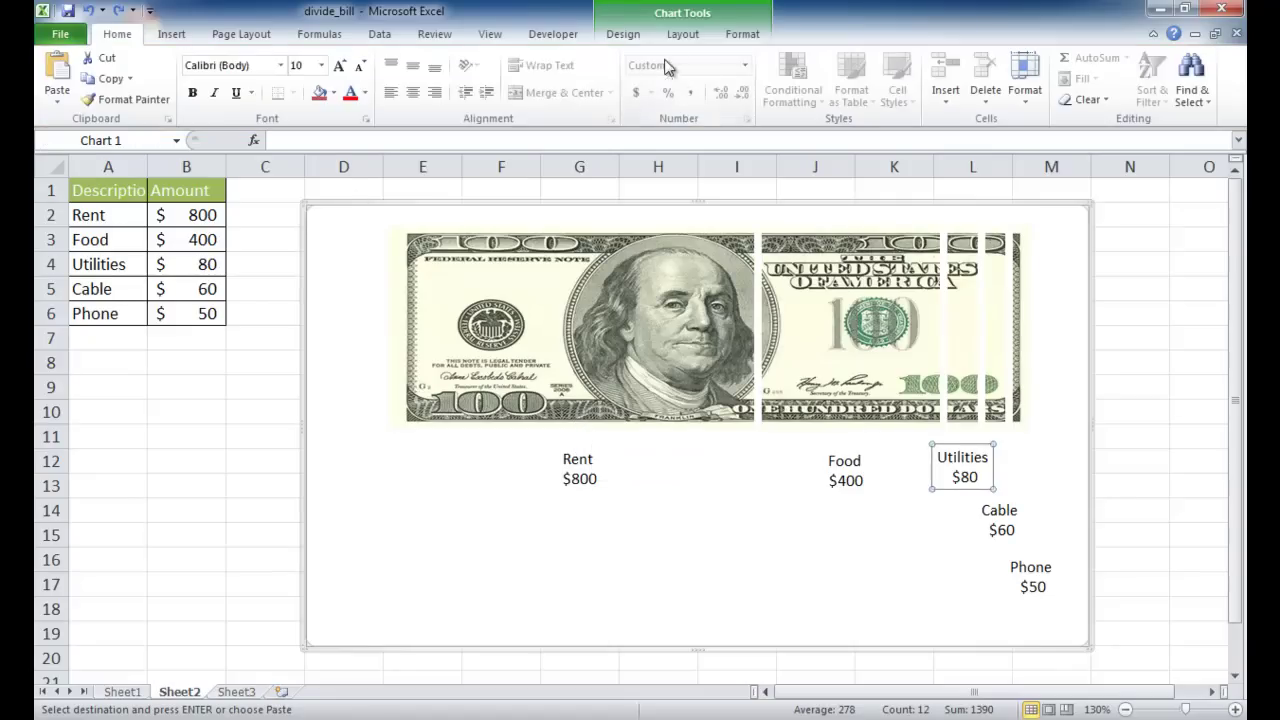
Step: Draw a short straight line from the bill's bottom edge down to the Rent label
{"action": "left_click", "coordinate": [683, 34]}
{"action": "left_click", "coordinate": [242, 75]}
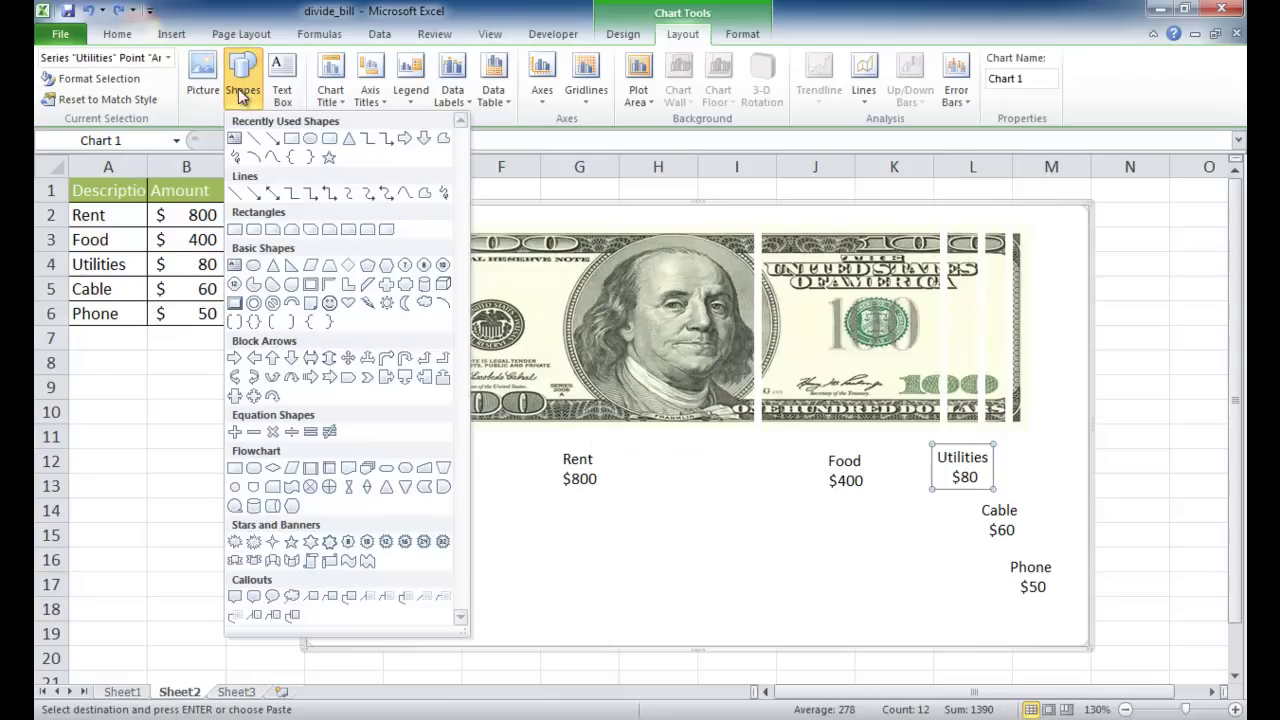
{"action": "left_click", "coordinate": [257, 139]}
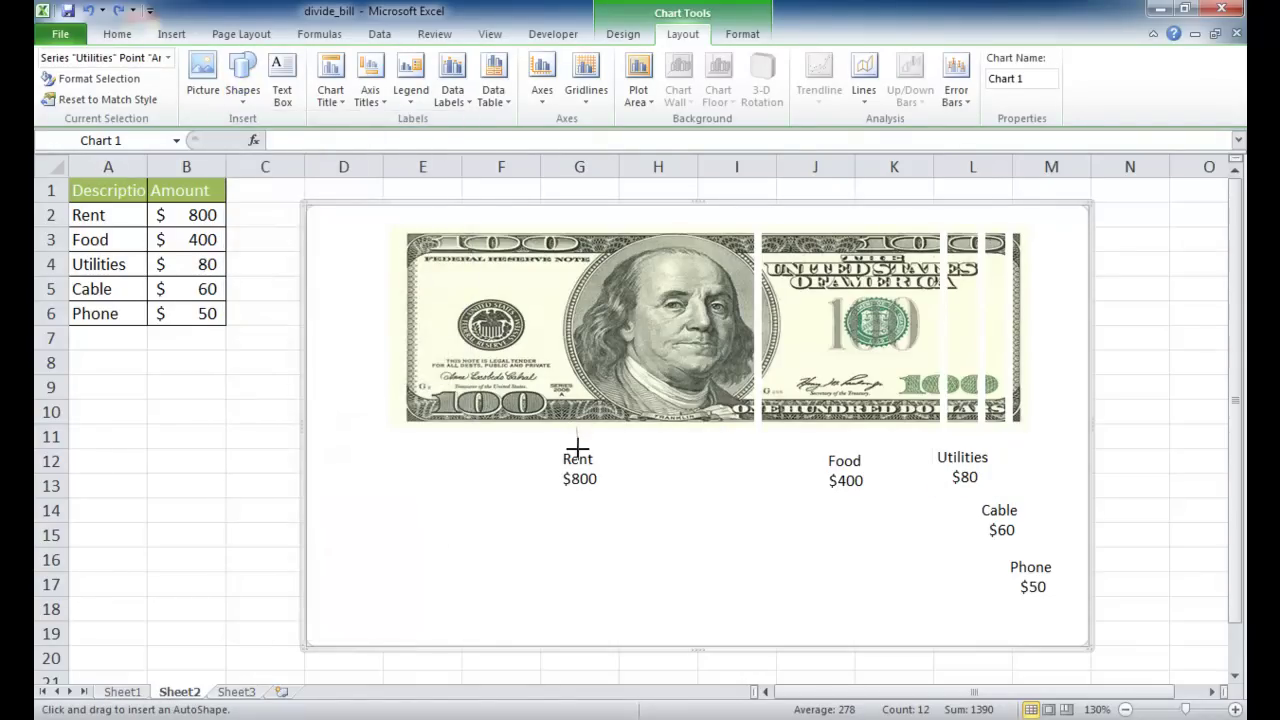
{"action": "left_click_drag", "start_coordinate": [576, 447], "coordinate": [592, 451]}
{"action": "key", "text": "Escape"}
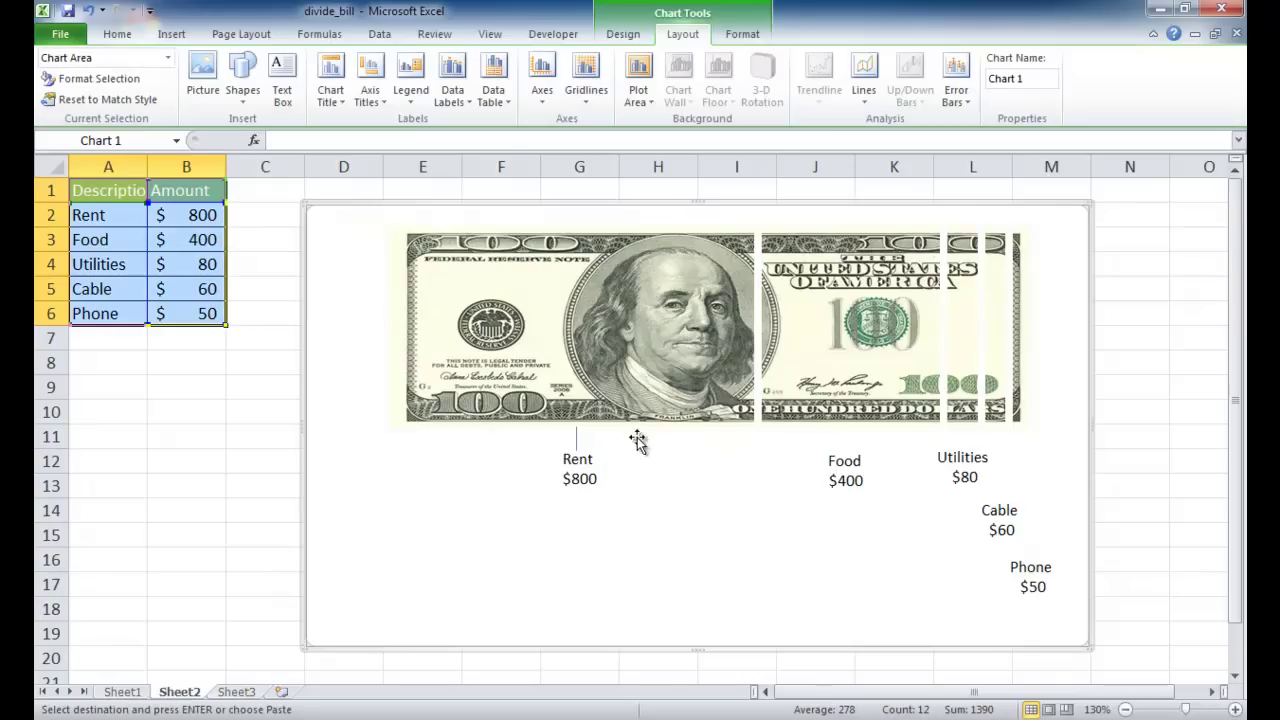
Step: Set the Rent line's end size to the largest option
{"action": "right_click", "coordinate": [577, 443]}
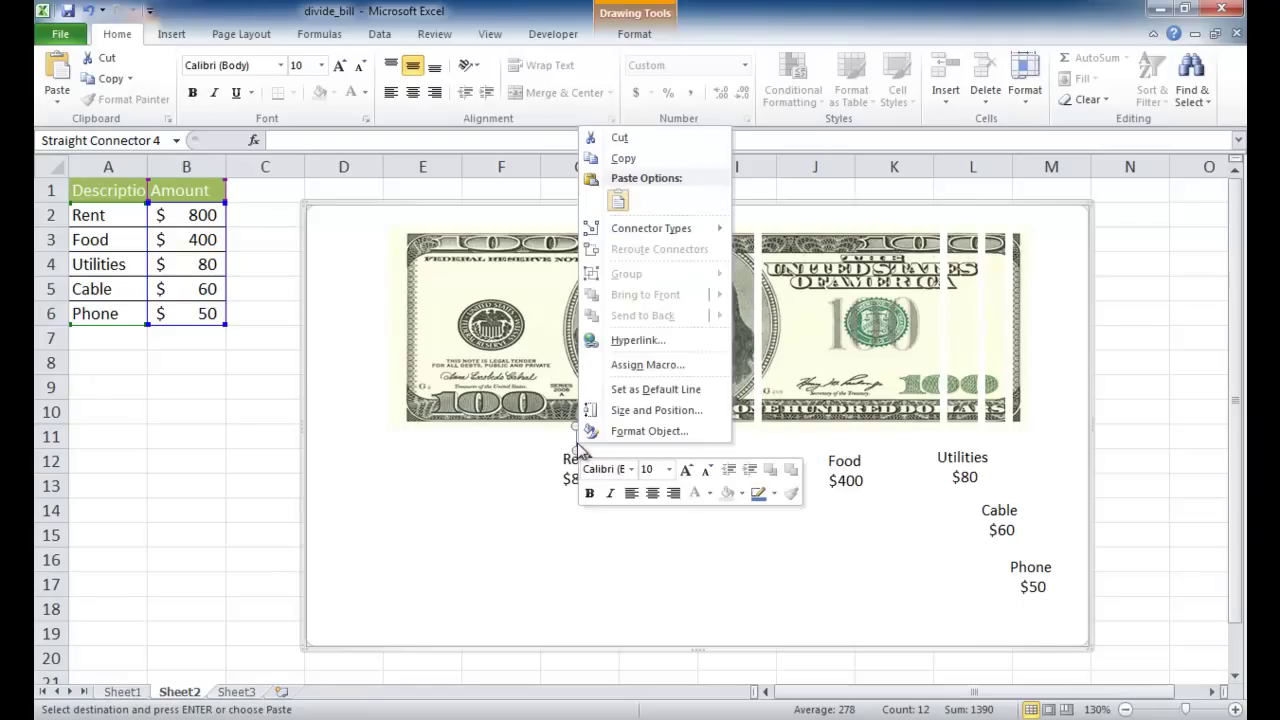
{"action": "left_click", "coordinate": [645, 432]}
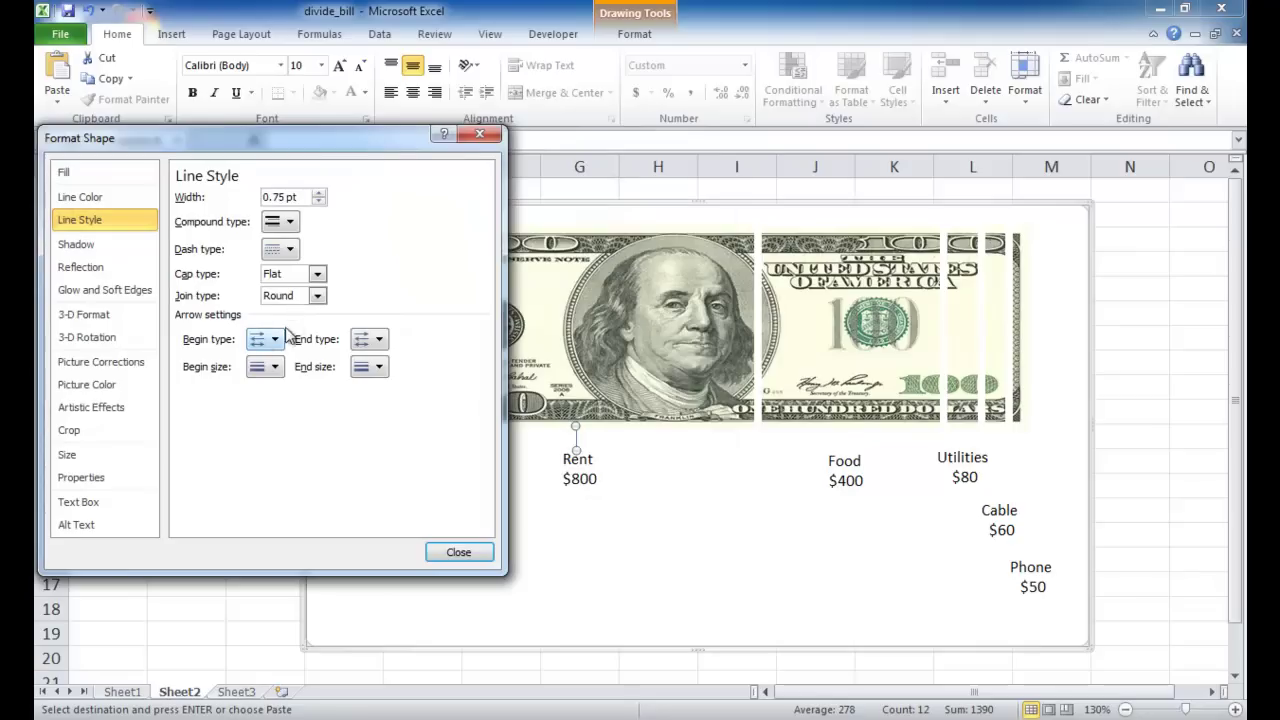
{"action": "left_click", "coordinate": [379, 368]}
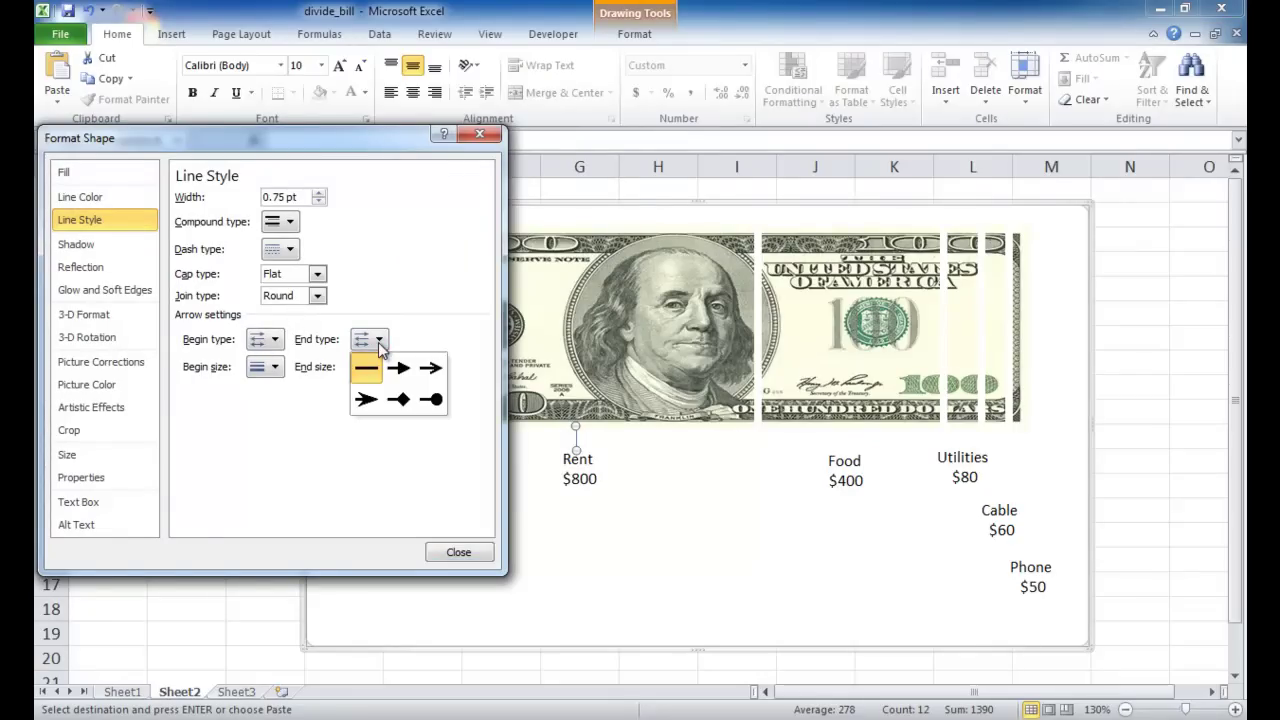
{"action": "left_click", "coordinate": [435, 400]}
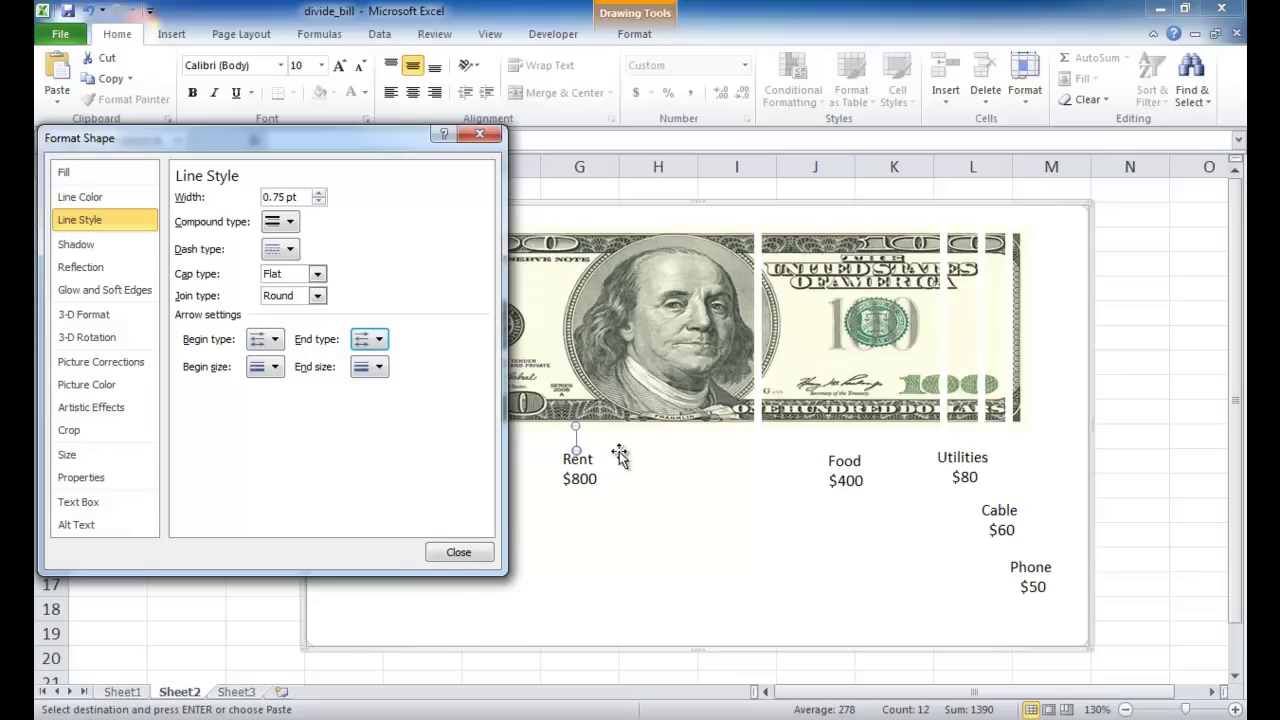
{"action": "left_click", "coordinate": [652, 470]}
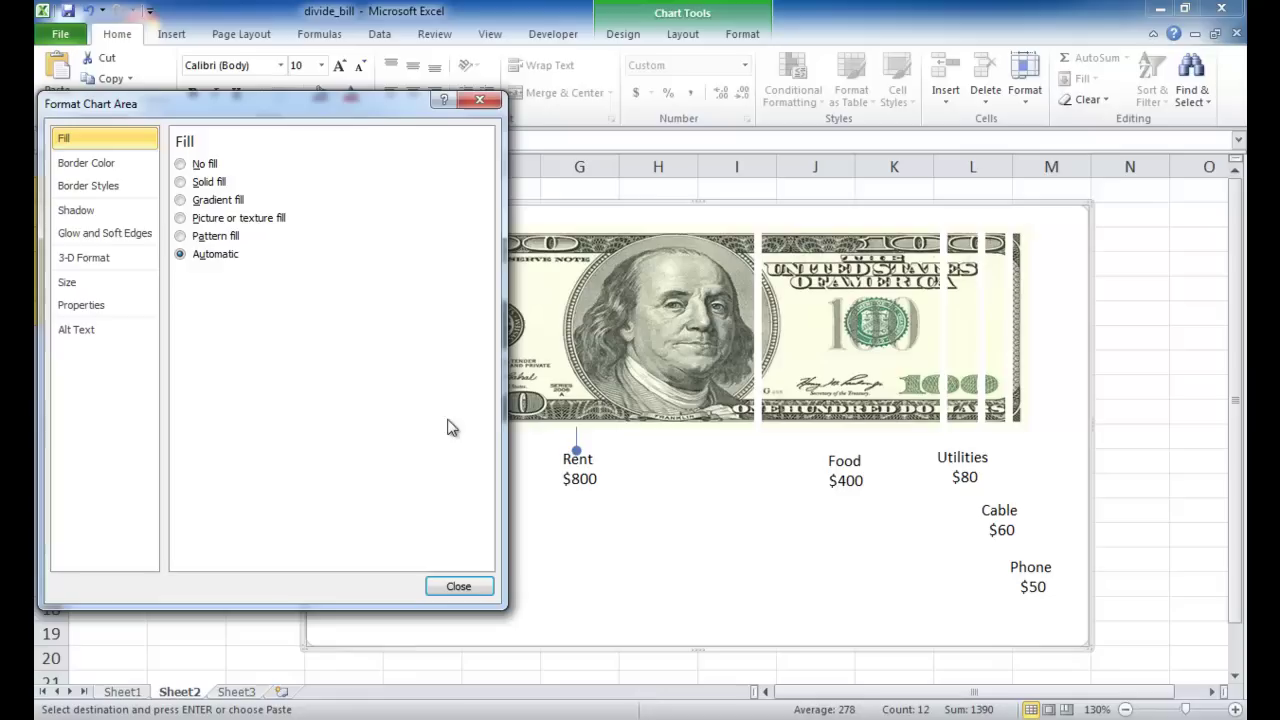
{"action": "left_click", "coordinate": [458, 586]}
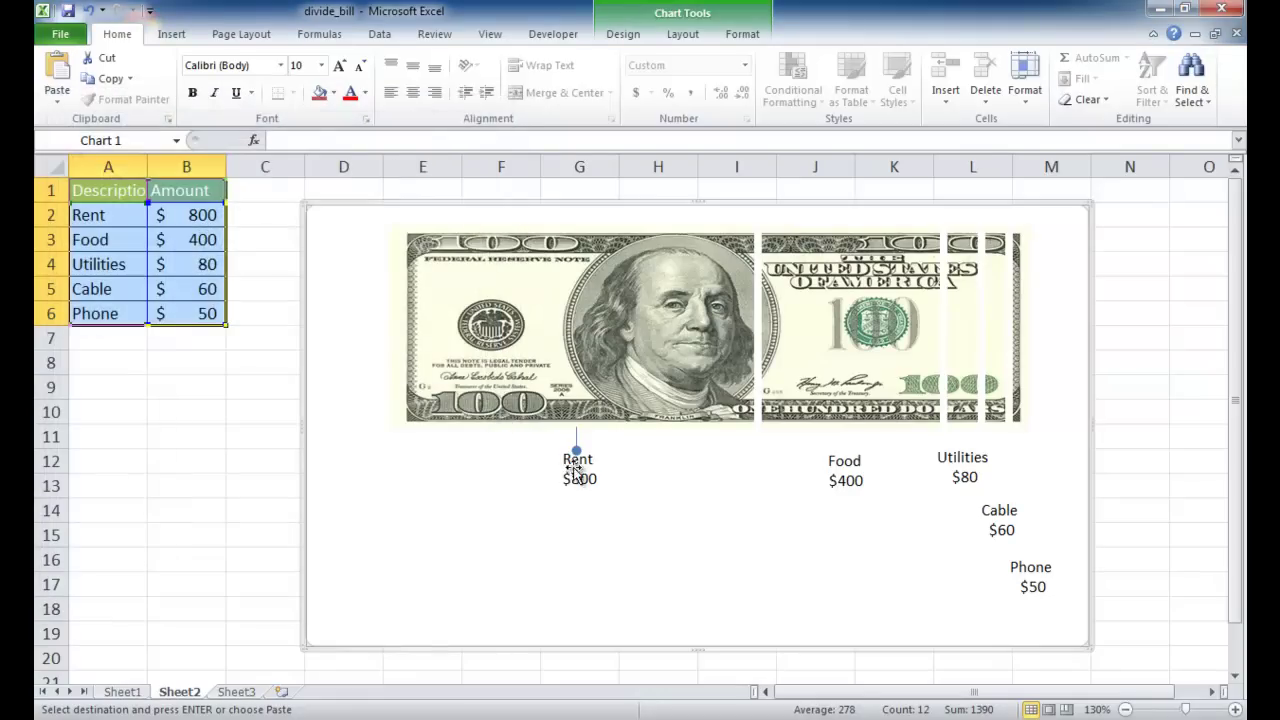
Step: Set the Rent line's begin size to the smallest, Arrow L Size 1
{"action": "left_click", "coordinate": [577, 450]}
{"action": "right_click", "coordinate": [577, 450]}
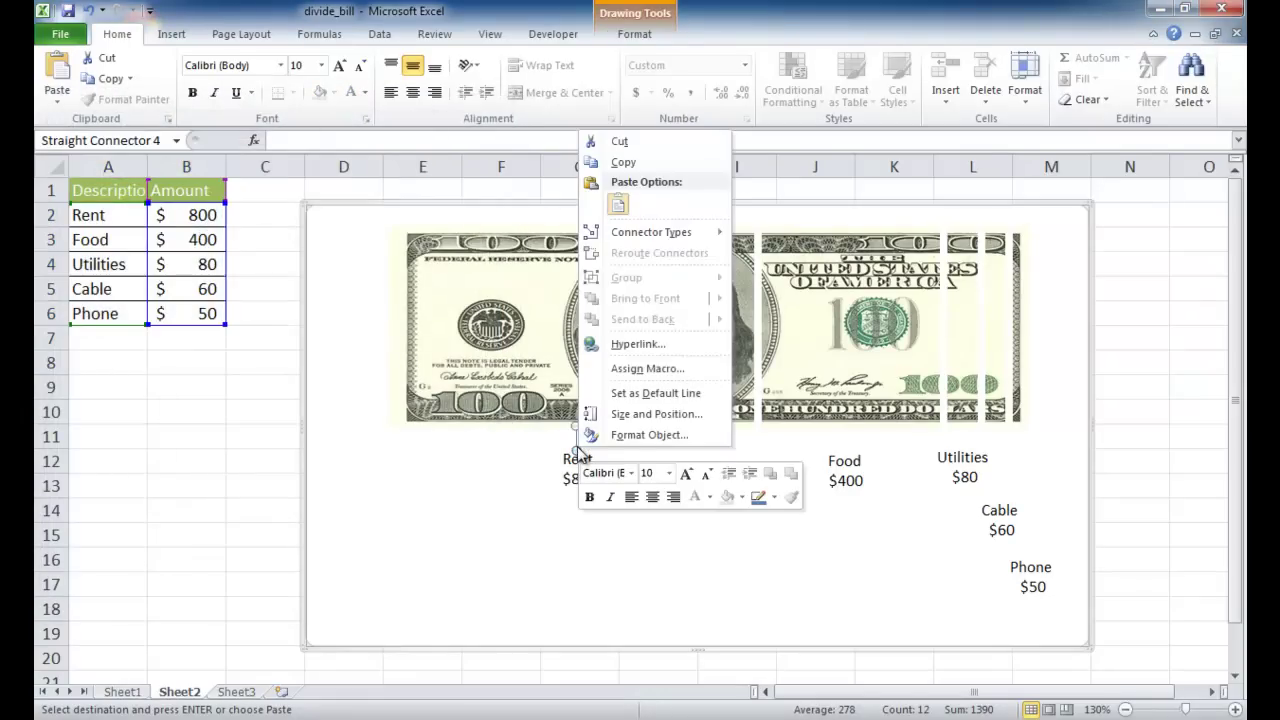
{"action": "left_click", "coordinate": [641, 436]}
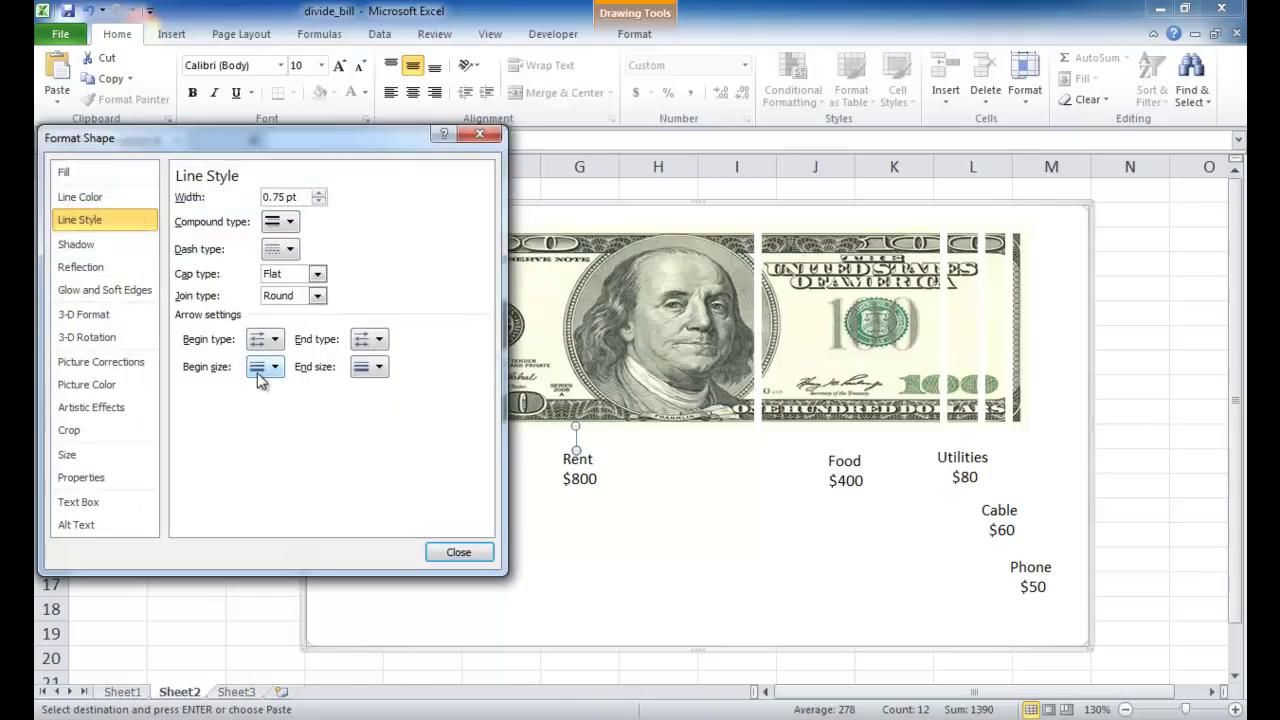
{"action": "left_click", "coordinate": [377, 343]}
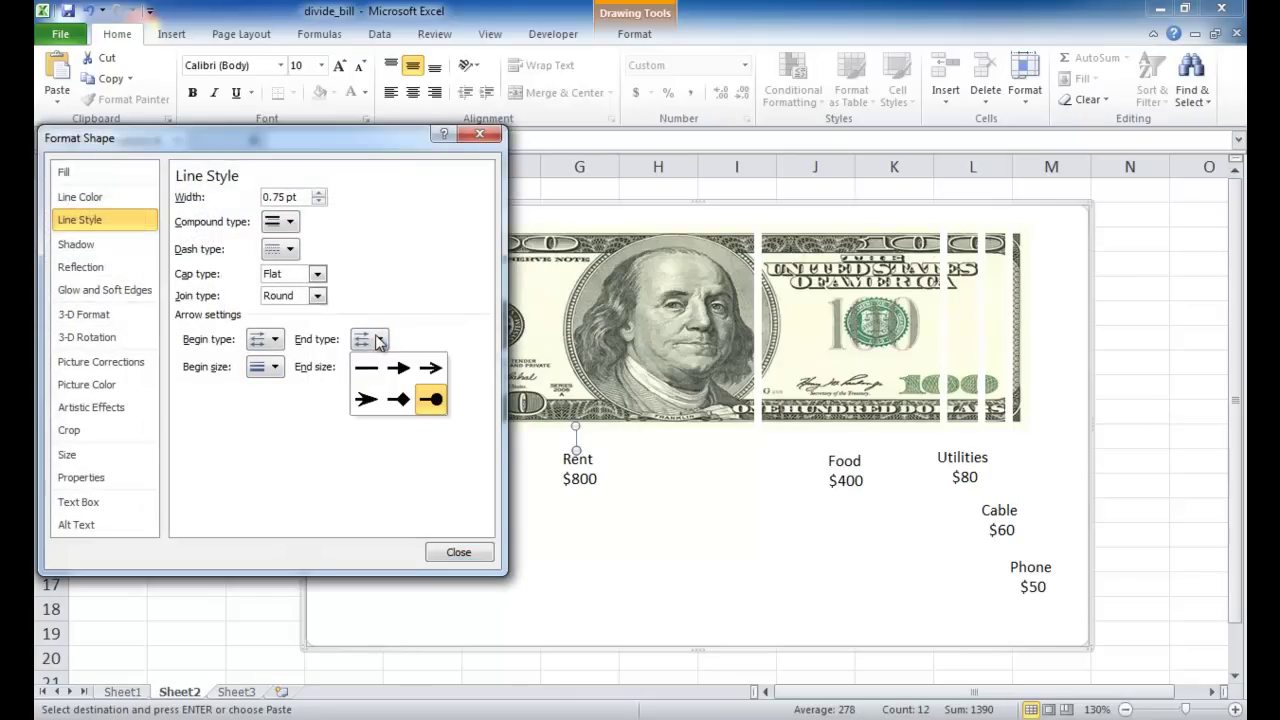
{"action": "left_click", "coordinate": [363, 369]}
{"action": "left_click", "coordinate": [271, 342]}
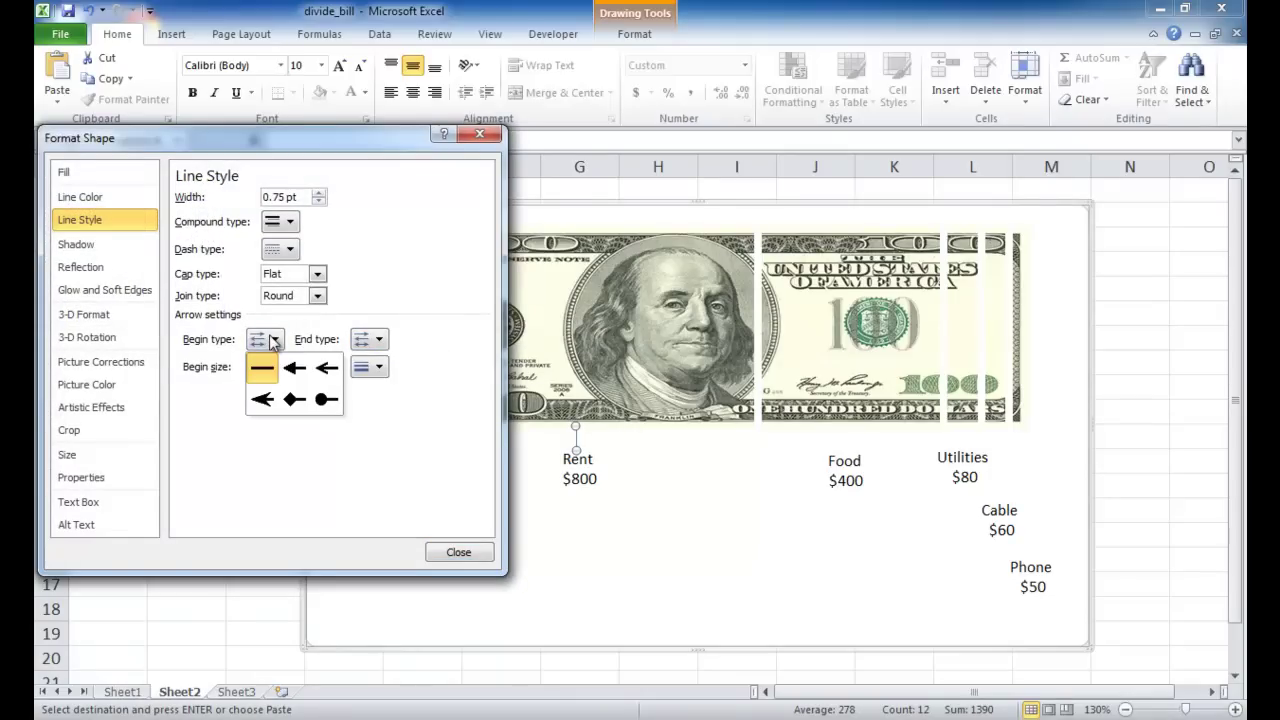
{"action": "left_click", "coordinate": [445, 518]}
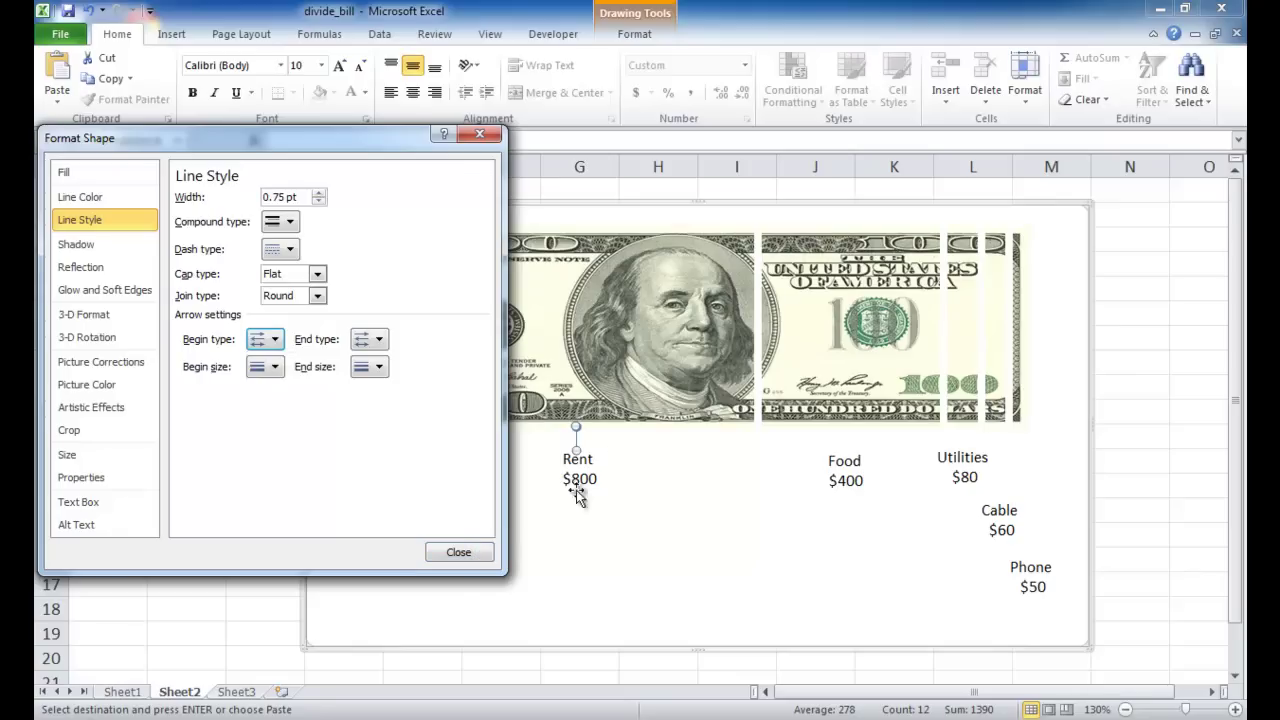
{"action": "left_click", "coordinate": [275, 370]}
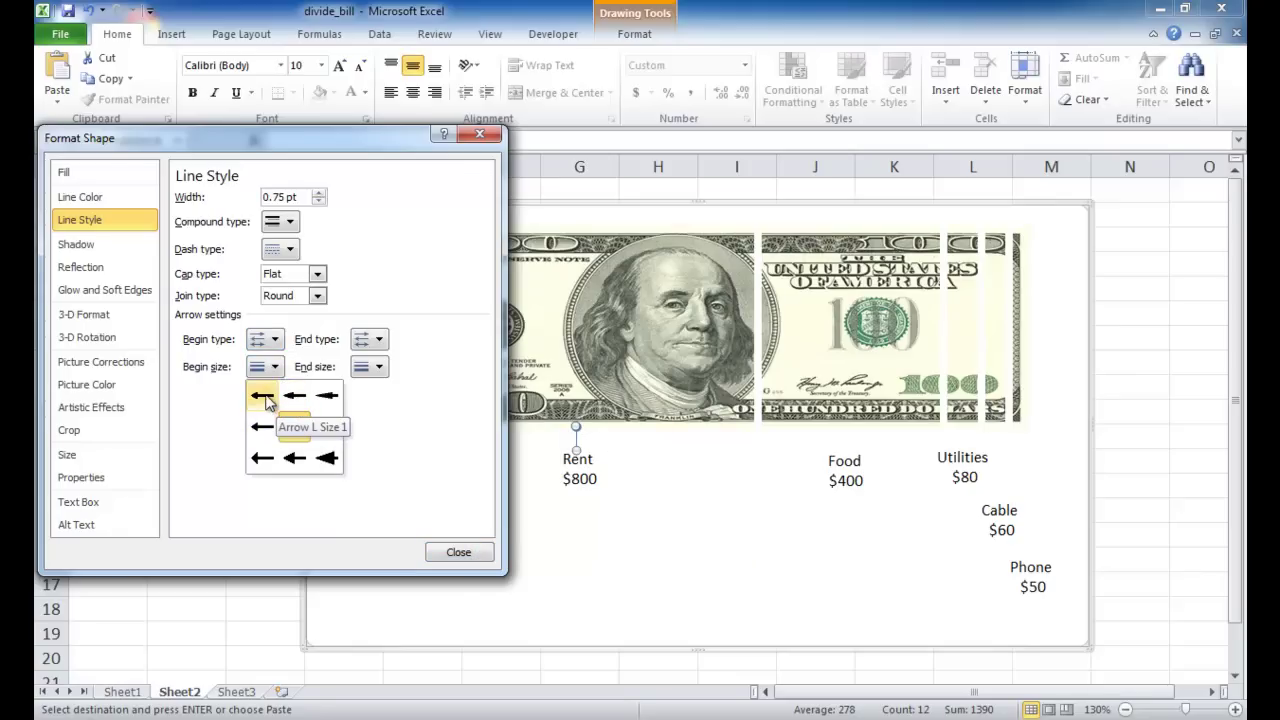
{"action": "left_click", "coordinate": [265, 400]}
{"action": "left_click", "coordinate": [456, 552]}
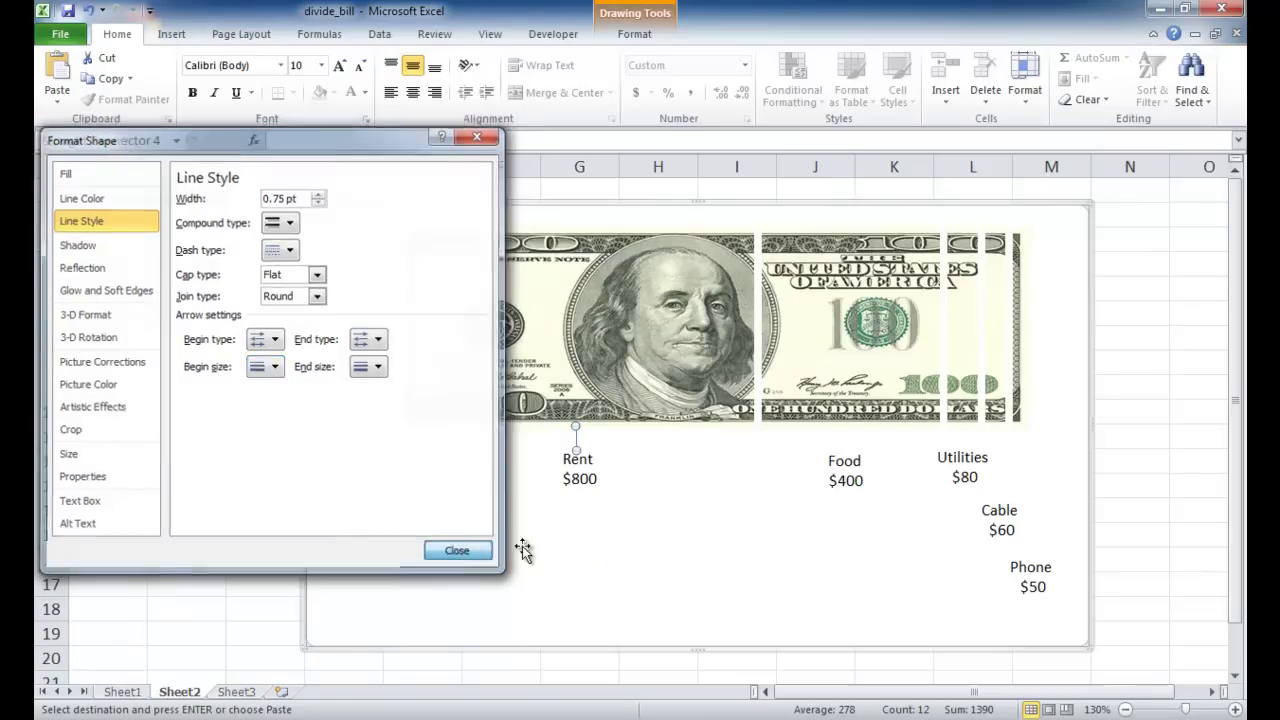
Step: Make the Rent leader line a solid black line
{"action": "left_click", "coordinate": [577, 430]}
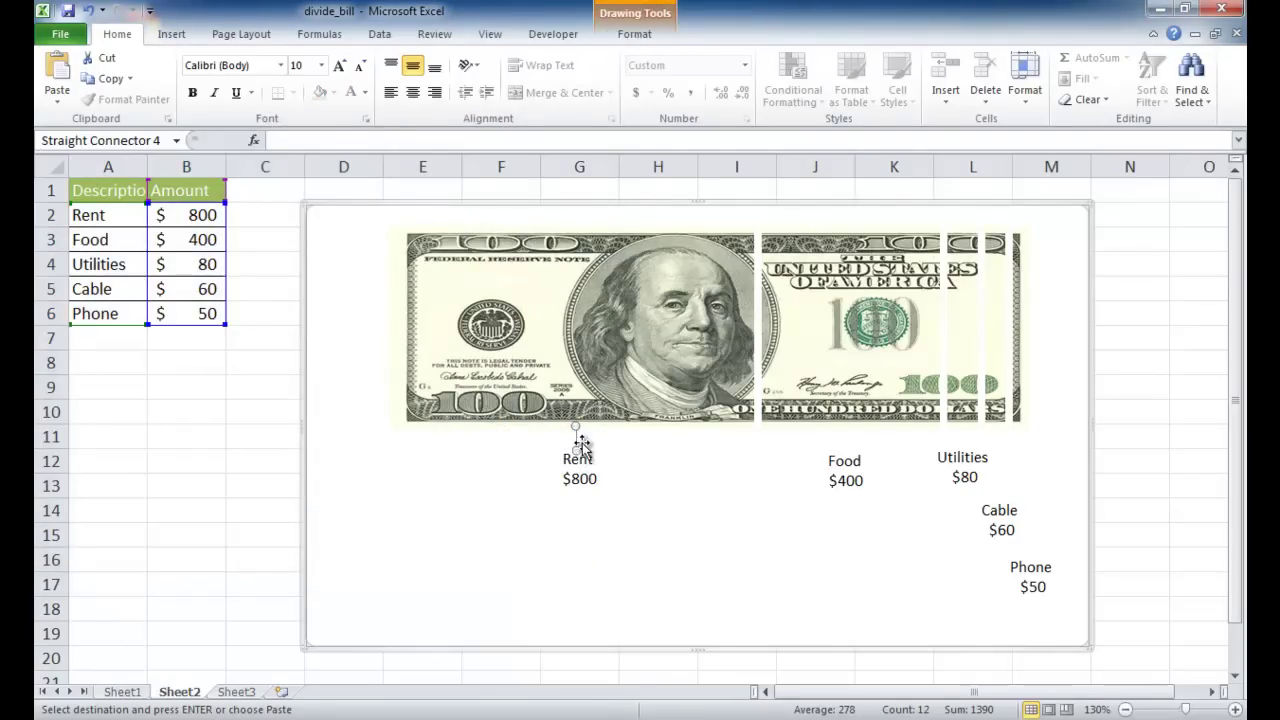
{"action": "right_click", "coordinate": [577, 437]}
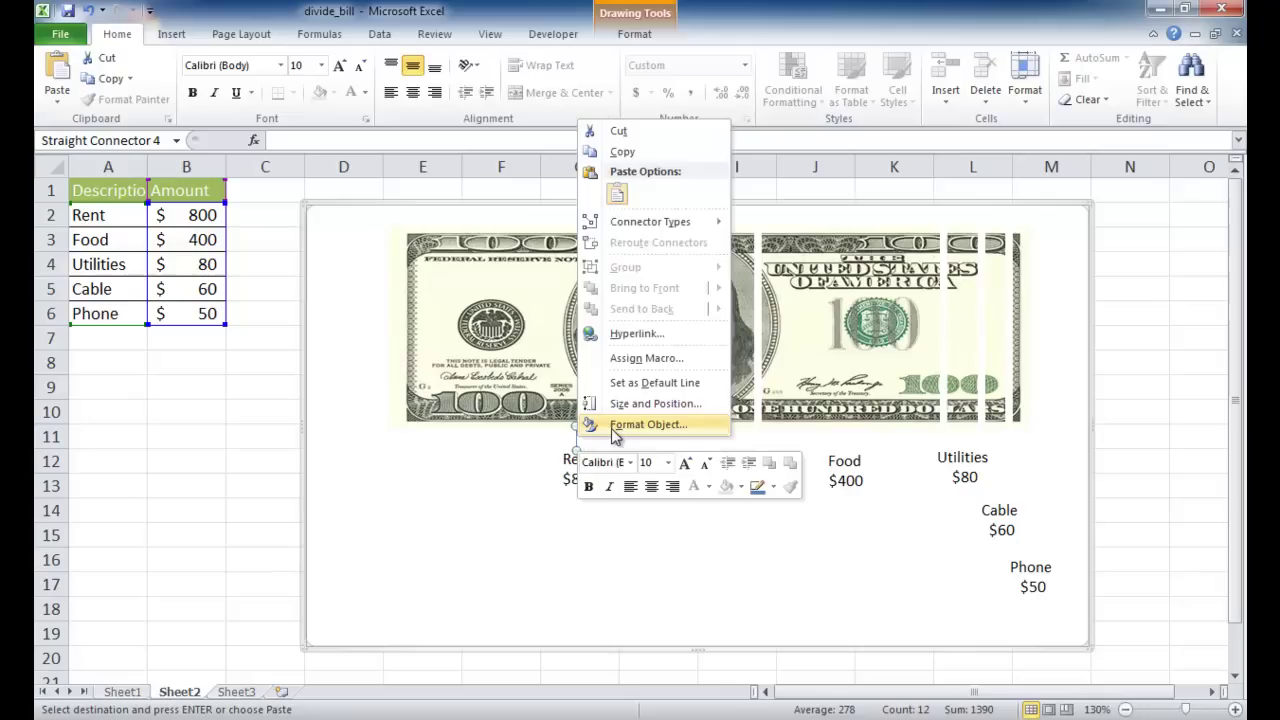
{"action": "left_click", "coordinate": [614, 428]}
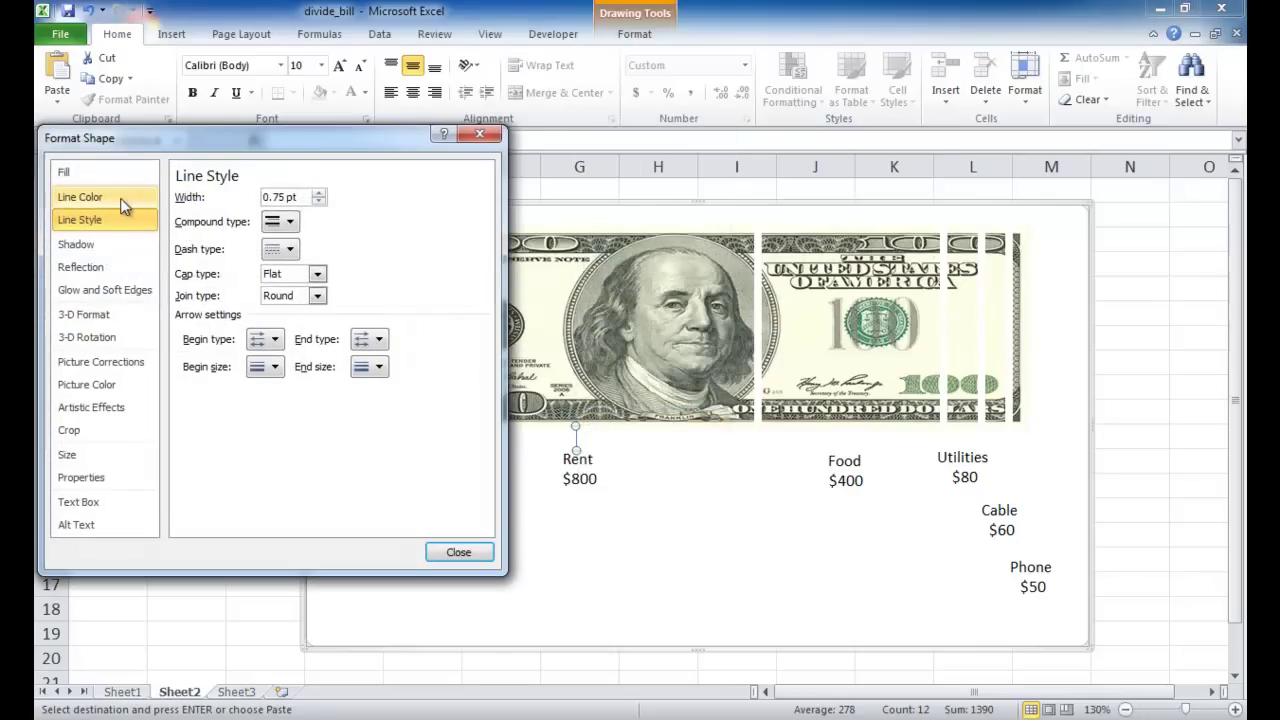
{"action": "left_click", "coordinate": [94, 195]}
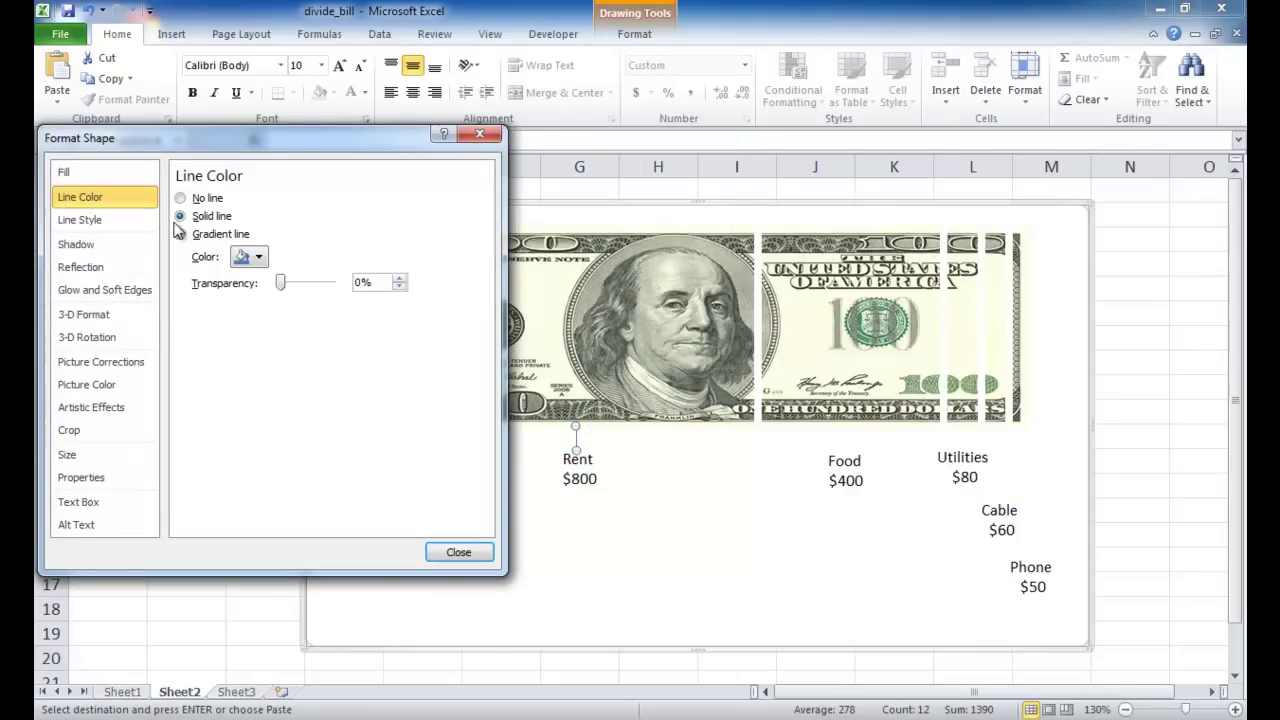
{"action": "left_click", "coordinate": [258, 257]}
{"action": "left_click", "coordinate": [258, 286]}
{"action": "left_click", "coordinate": [452, 552]}
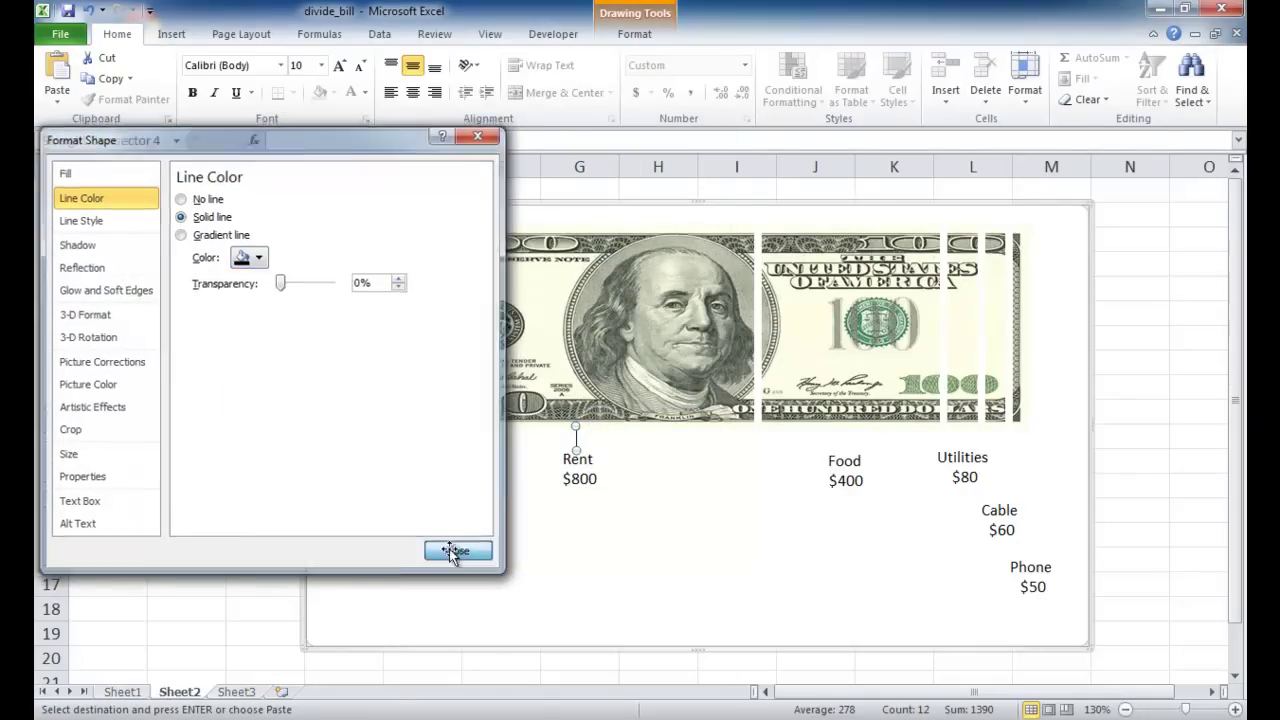
{"action": "left_click", "coordinate": [636, 568]}
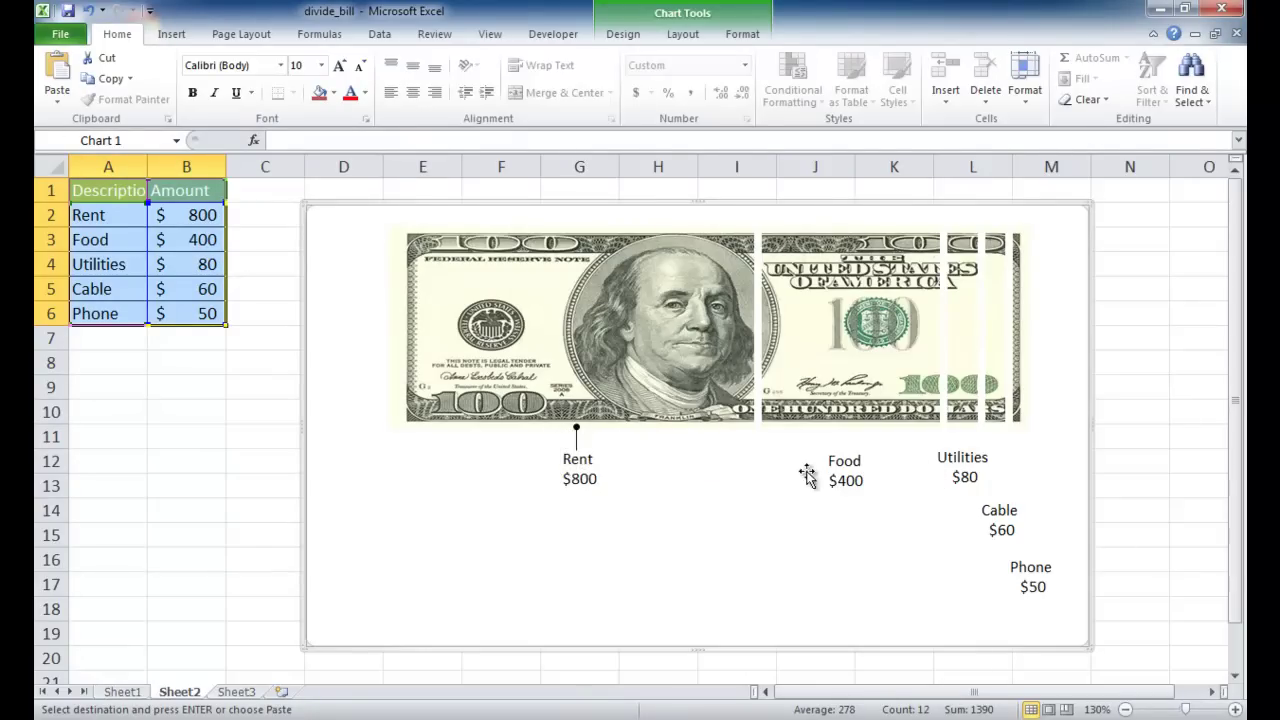
Step: Duplicate the Rent leader line with Ctrl+D and place copies above Food and Utilities
{"action": "left_click", "coordinate": [580, 440]}
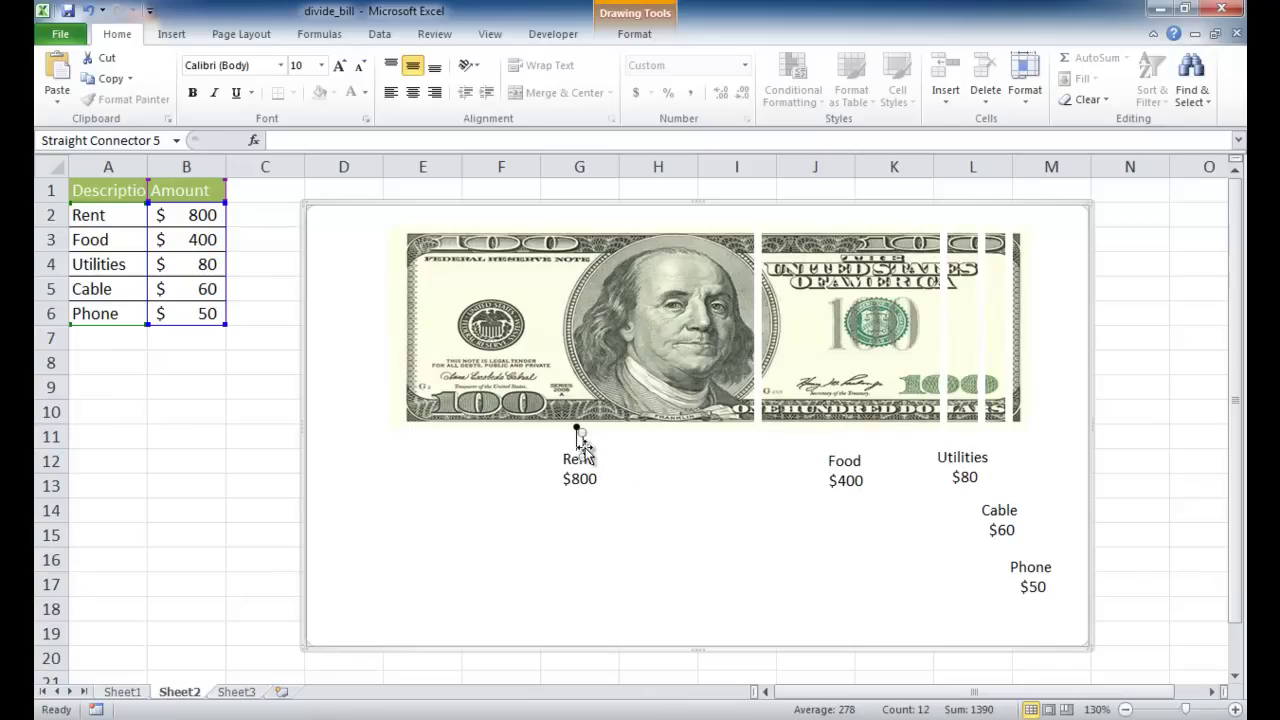
{"action": "key", "text": "ctrl+d"}
{"action": "left_click_drag", "start_coordinate": [680, 437], "coordinate": [840, 441]}
{"action": "key", "text": "ctrl+d"}
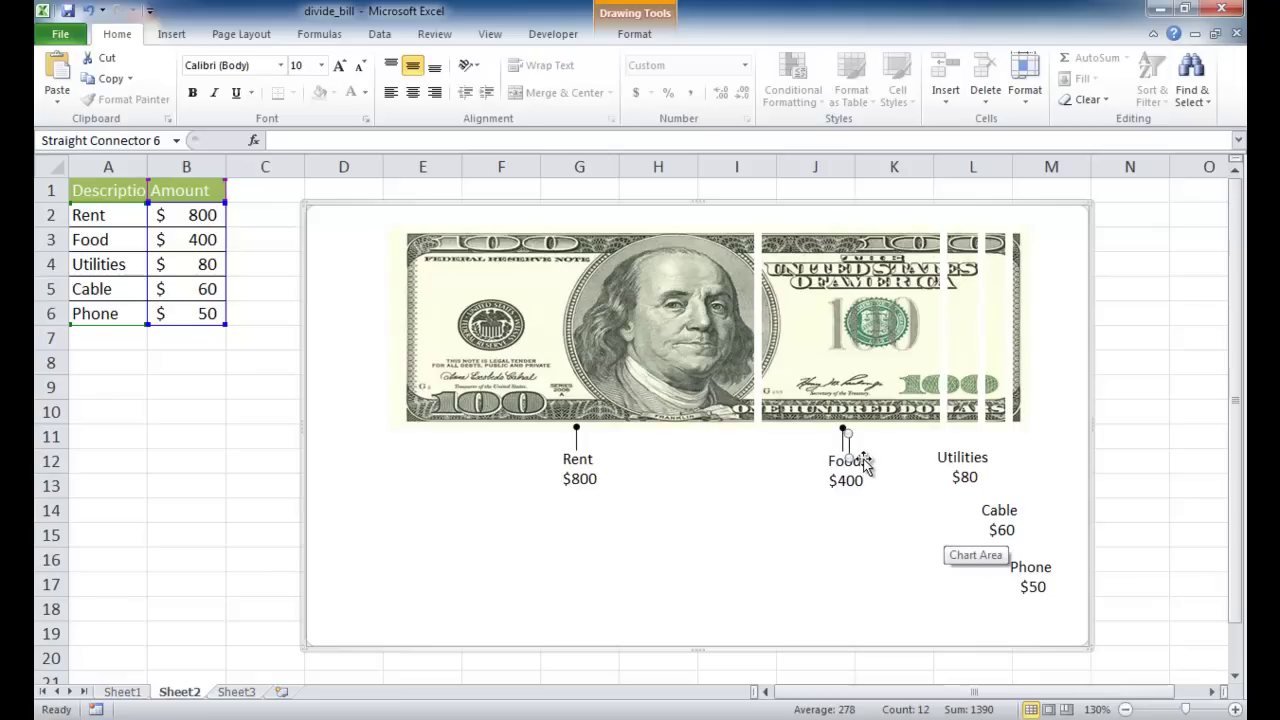
{"action": "left_click_drag", "start_coordinate": [847, 437], "coordinate": [958, 440]}
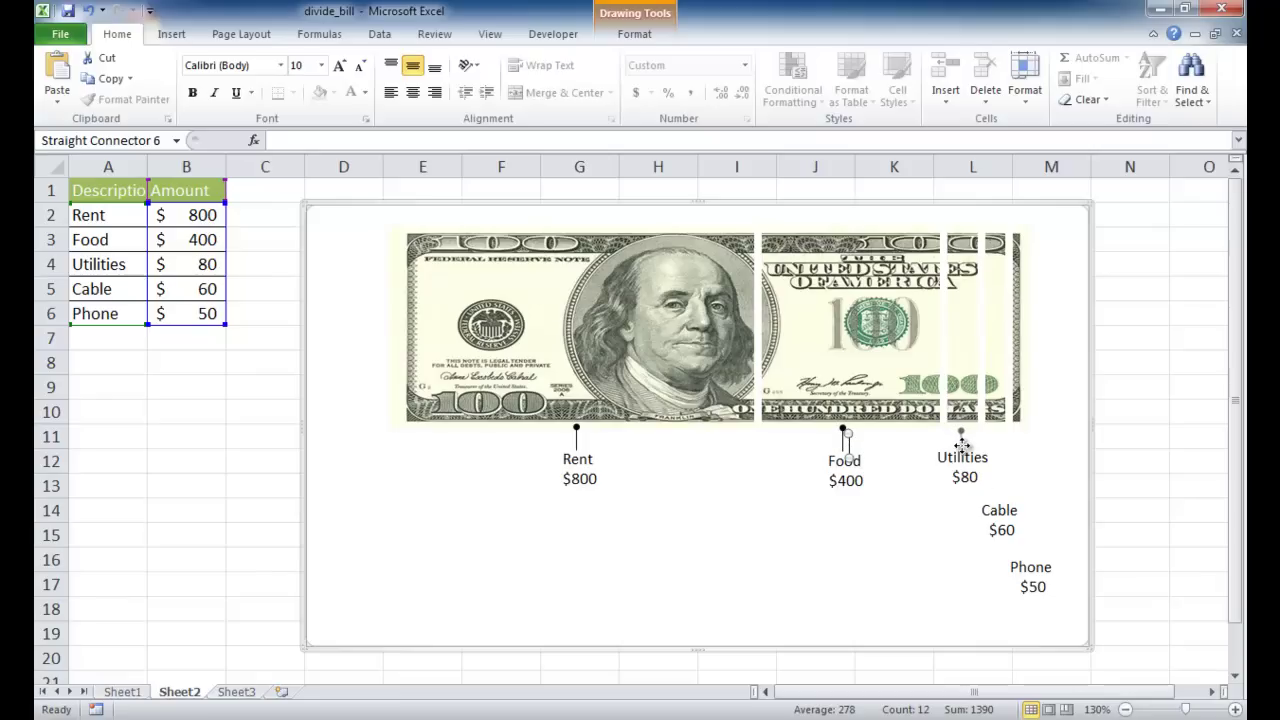
Step: Nudge the Utilities label slightly lower and duplicate the Utilities leader line once more
{"action": "left_click", "coordinate": [1021, 478]}
{"action": "left_click", "coordinate": [969, 478]}
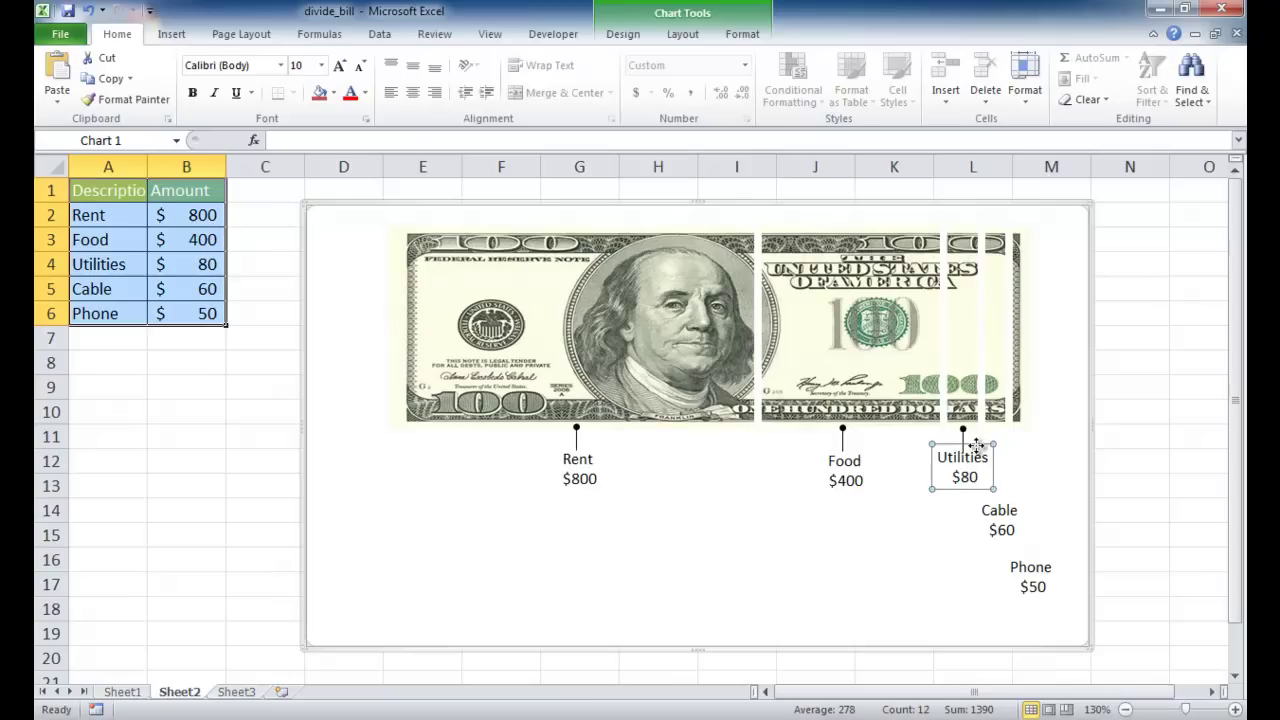
{"action": "left_click_drag", "start_coordinate": [978, 453], "coordinate": [979, 458]}
{"action": "left_click", "coordinate": [1017, 451]}
{"action": "left_click", "coordinate": [963, 442]}
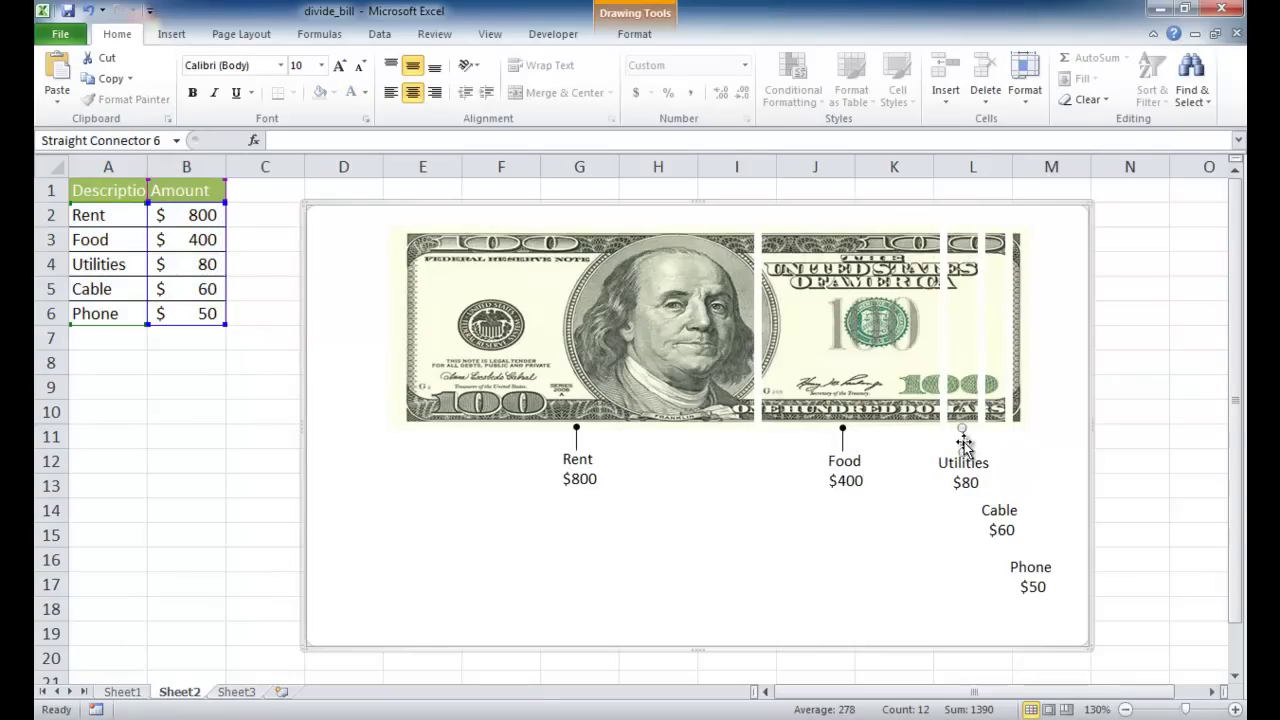
{"action": "key", "text": "ctrl+d"}
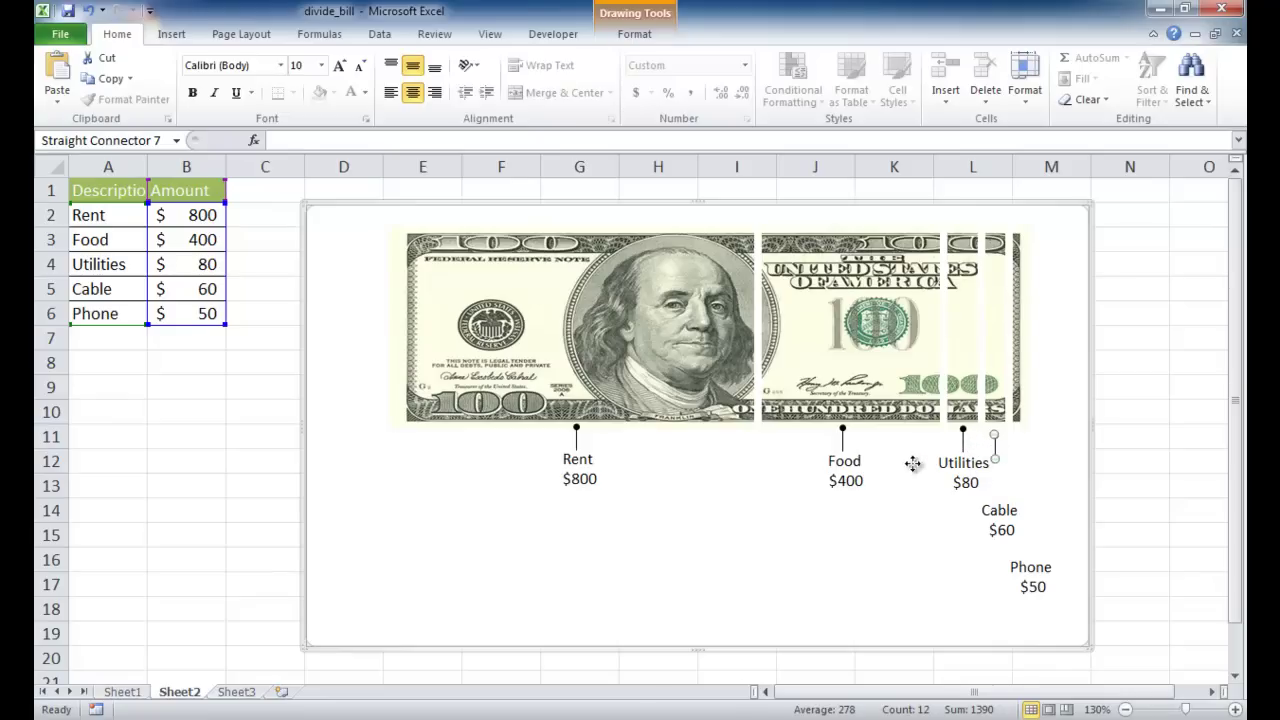
Step: Lengthen the copied leader line over Cable by raising its Shape Height
{"action": "left_click", "coordinate": [990, 447]}
{"action": "left_click", "coordinate": [997, 448]}
{"action": "left_click", "coordinate": [1024, 453]}
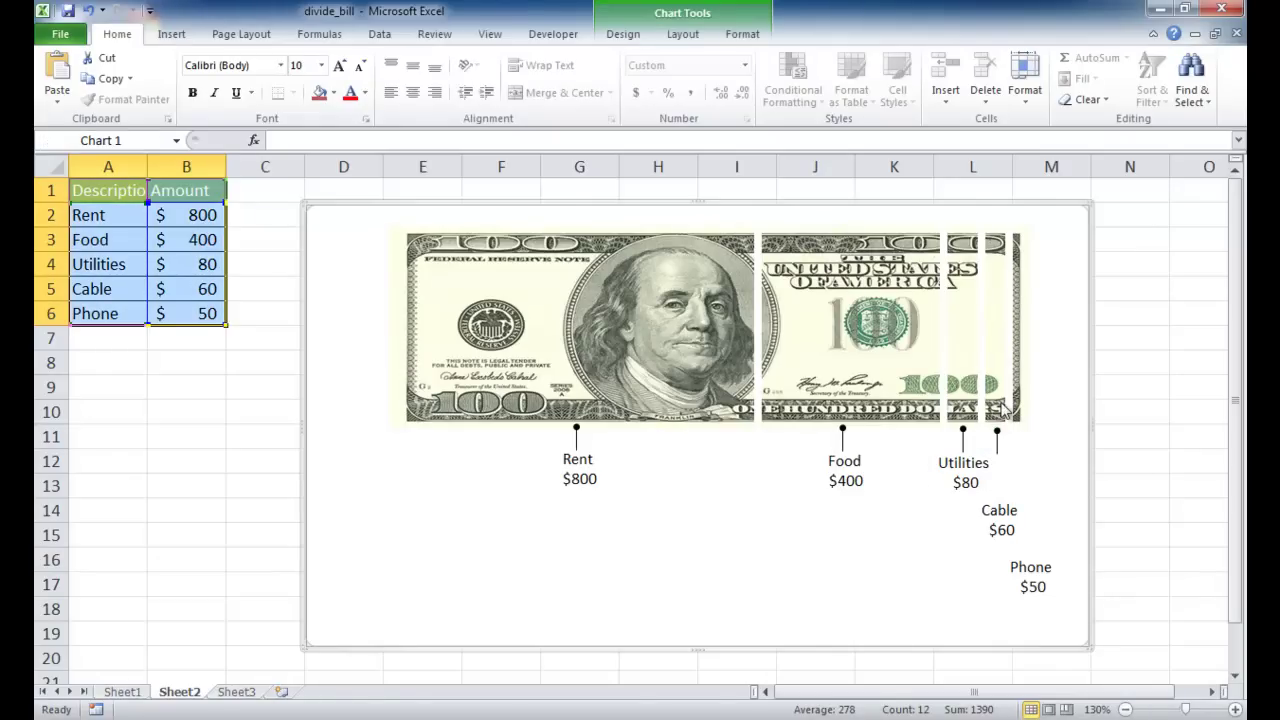
{"action": "left_click", "coordinate": [996, 442]}
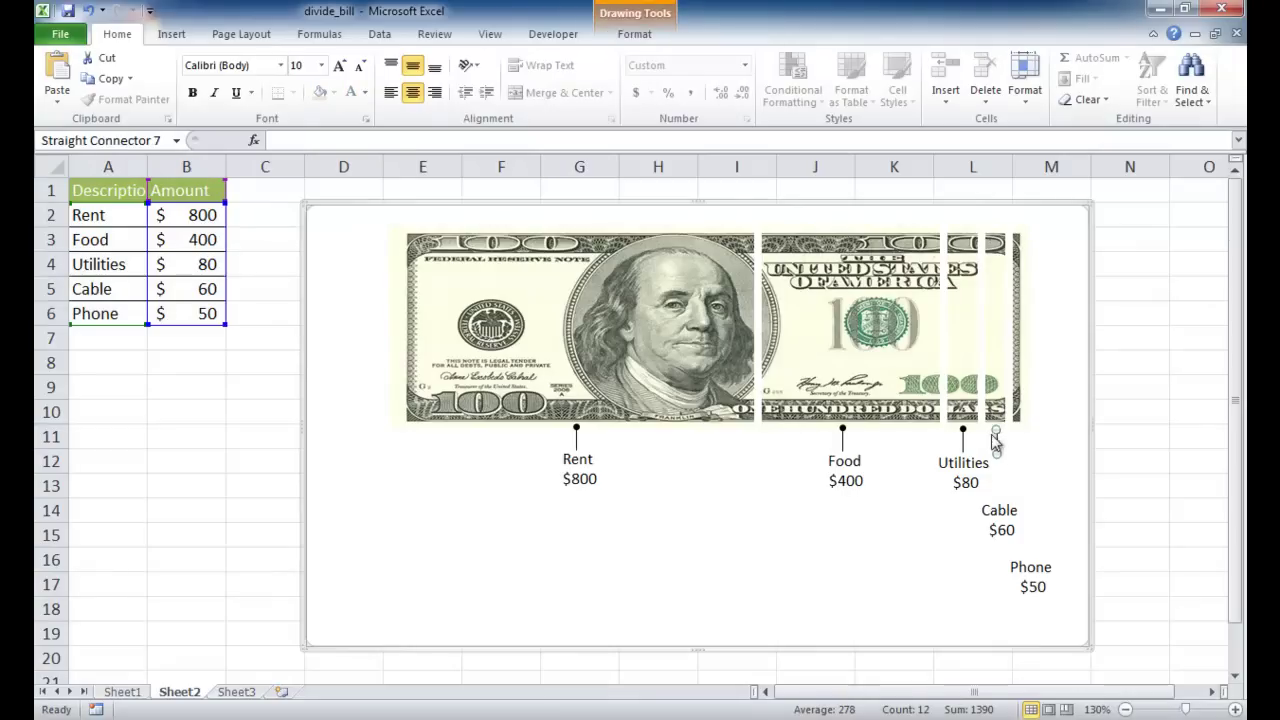
{"action": "left_click", "coordinate": [650, 38]}
{"action": "left_click", "coordinate": [1099, 61]}
{"action": "left_click", "coordinate": [1099, 62]}
{"action": "left_click", "coordinate": [1062, 278]}
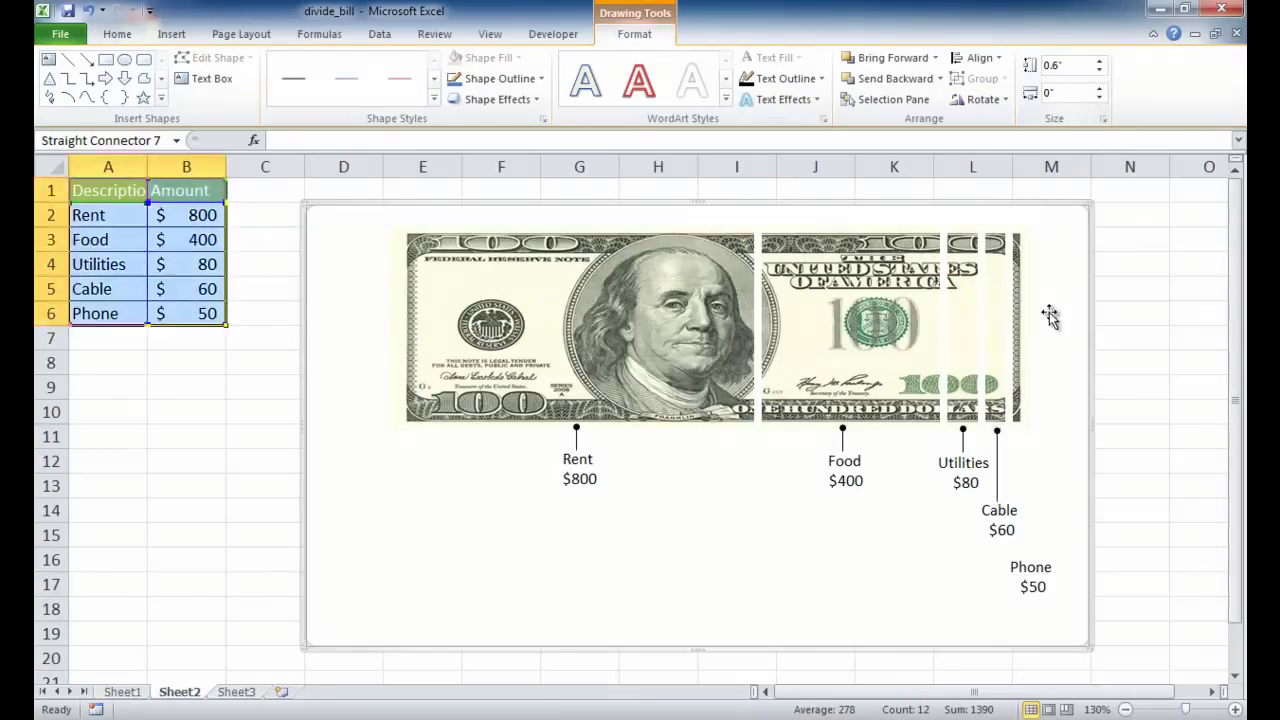
Step: Duplicate the Cable leader line and move the copy right over the Phone segment
{"action": "left_click", "coordinate": [999, 462]}
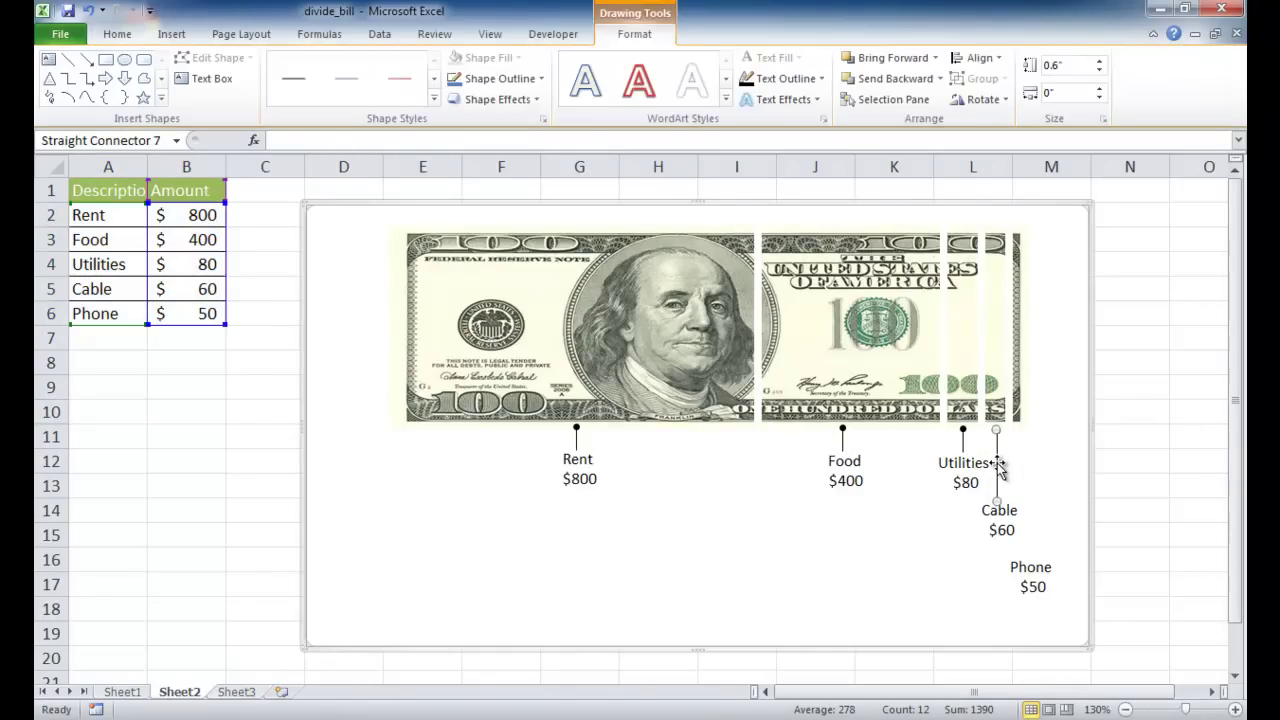
{"action": "key", "text": "ctrl+d"}
{"action": "left_click_drag", "start_coordinate": [1004, 467], "coordinate": [1017, 466]}
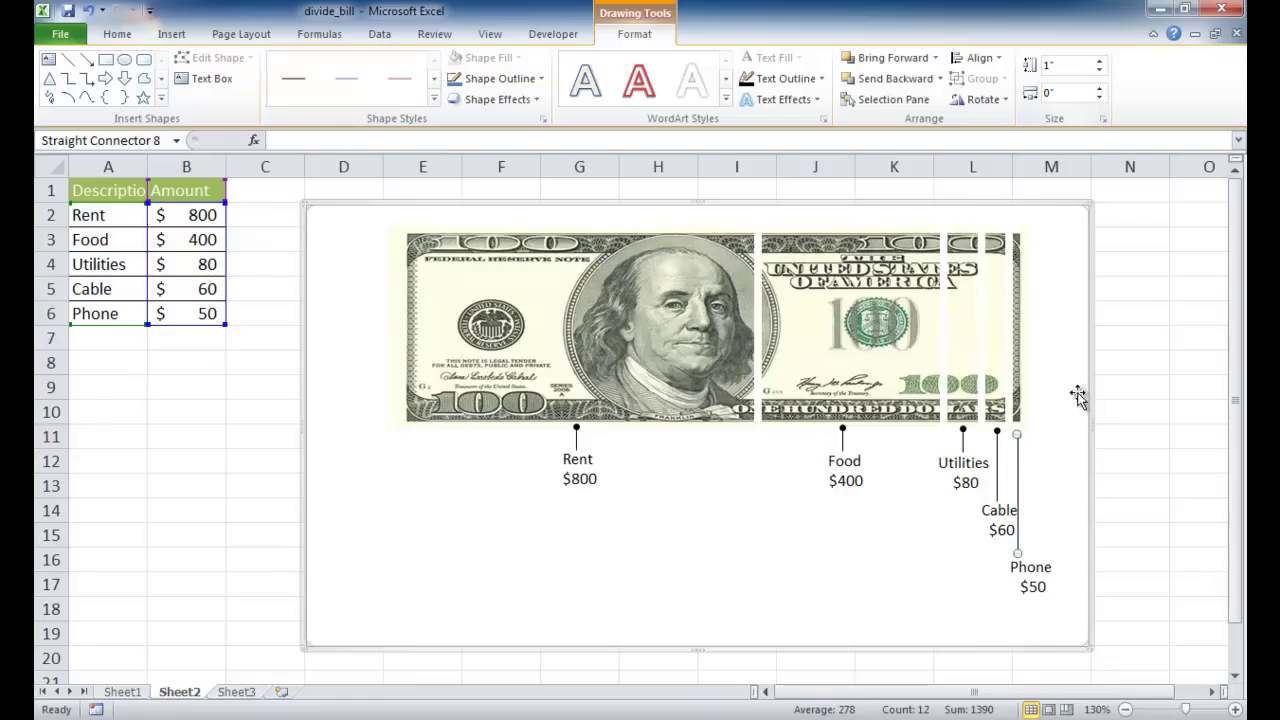
{"action": "left_click", "coordinate": [1033, 580]}
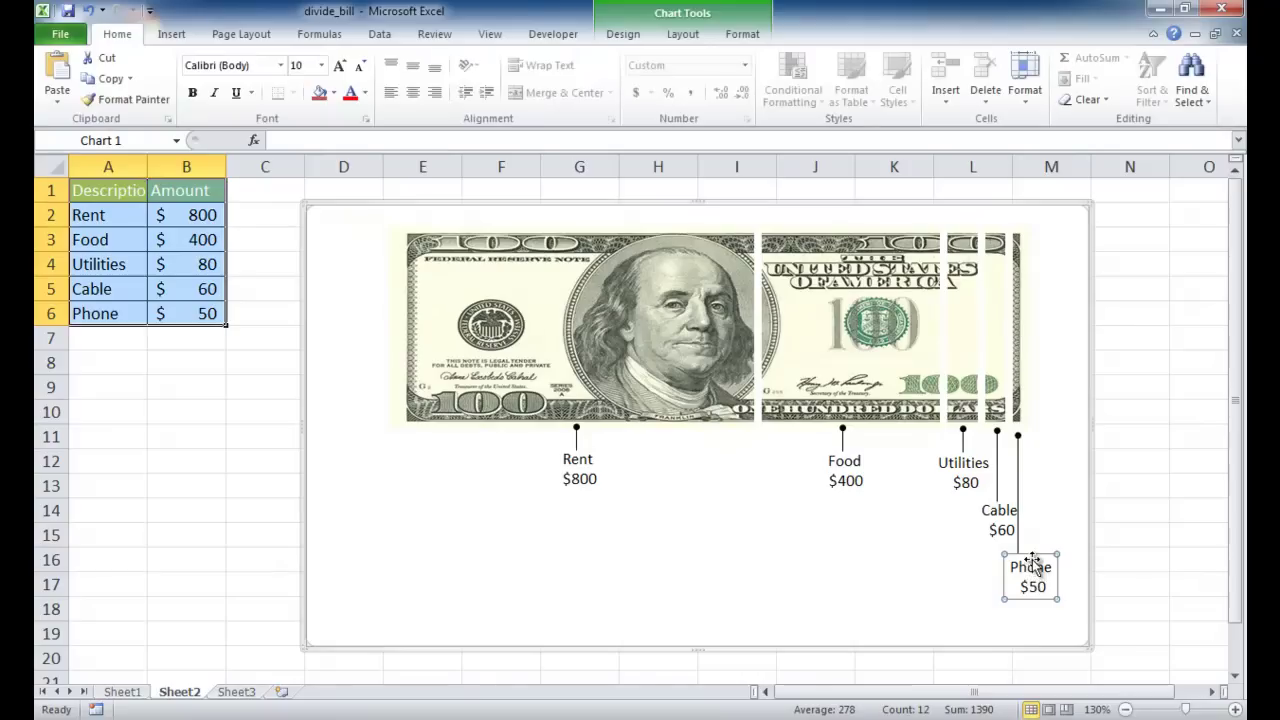
Step: Nudge the Phone label slightly left and shrink the Rent label's font from 10 to 8 pt
{"action": "left_click_drag", "start_coordinate": [1028, 557], "coordinate": [1018, 557]}
{"action": "left_click", "coordinate": [1048, 530]}
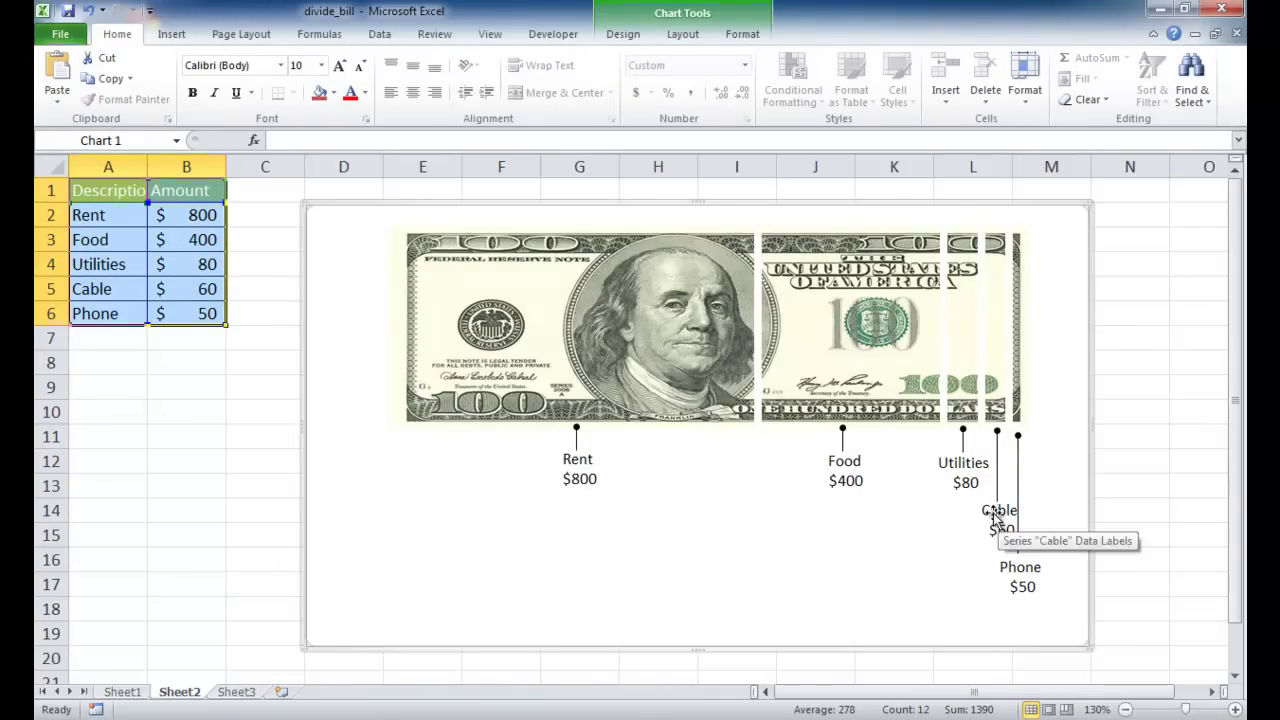
{"action": "left_click", "coordinate": [580, 466]}
{"action": "double_click", "coordinate": [580, 466]}
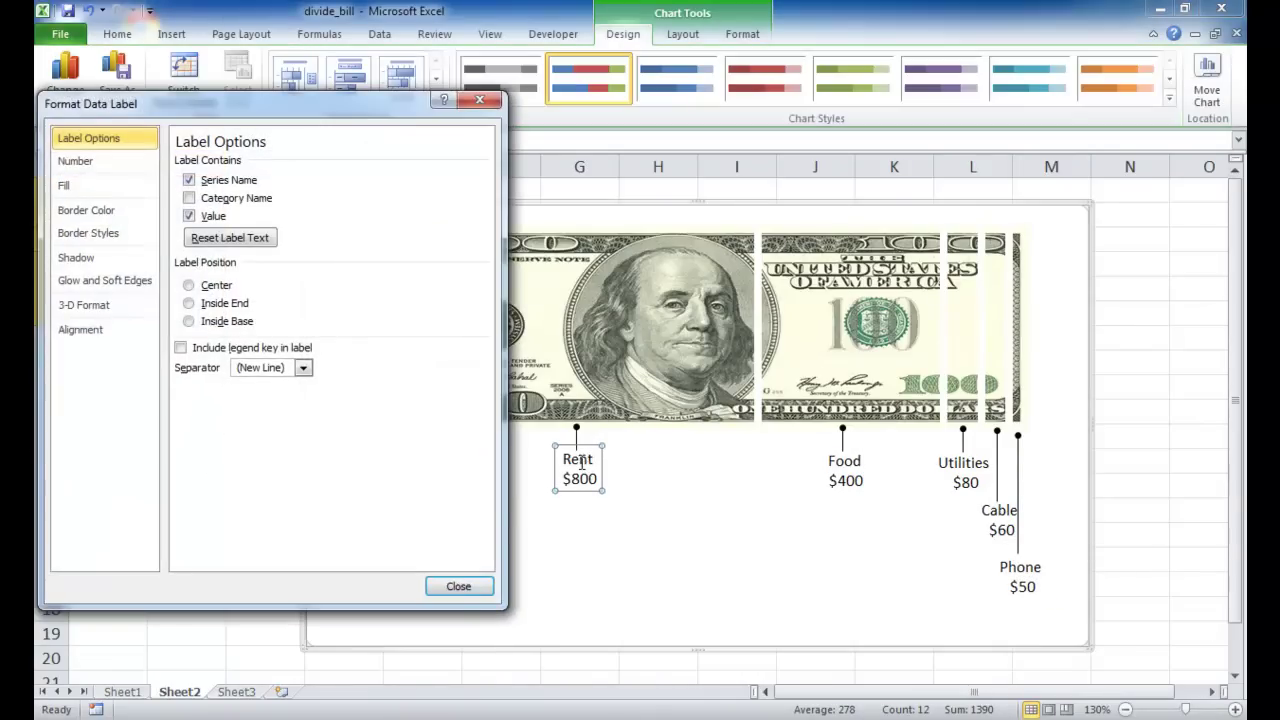
{"action": "left_click", "coordinate": [455, 588]}
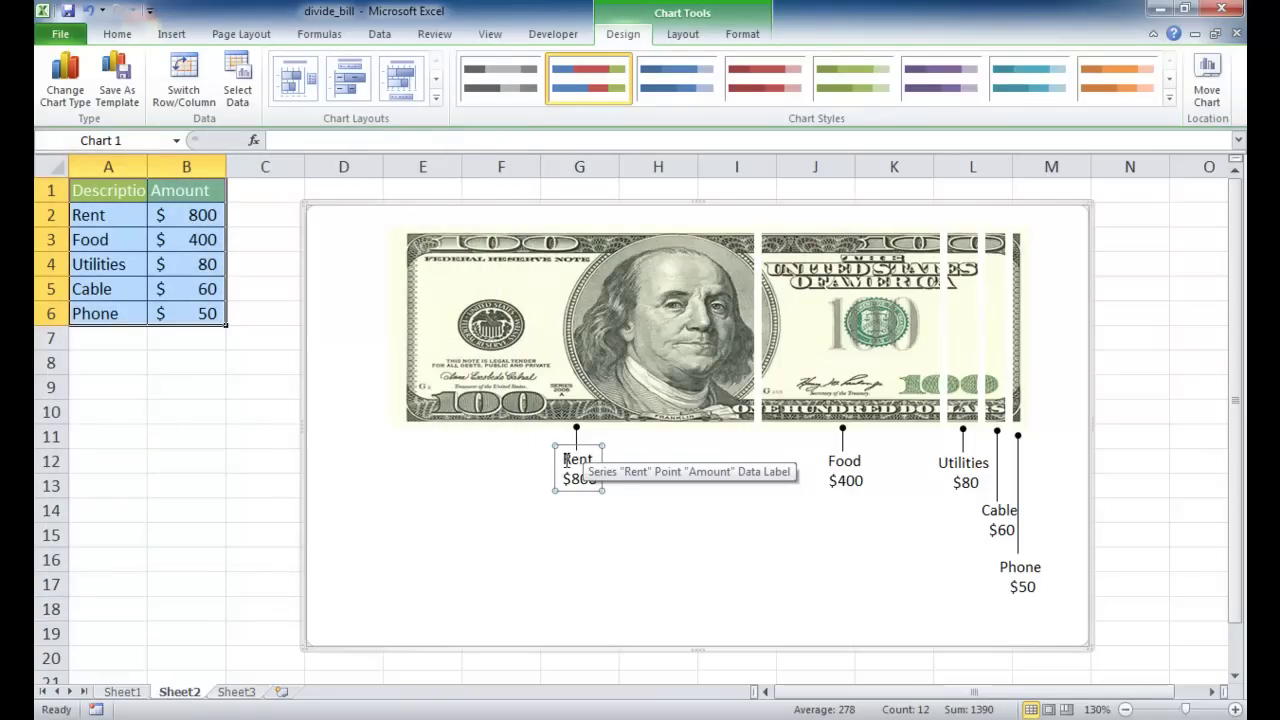
{"action": "left_click", "coordinate": [116, 33]}
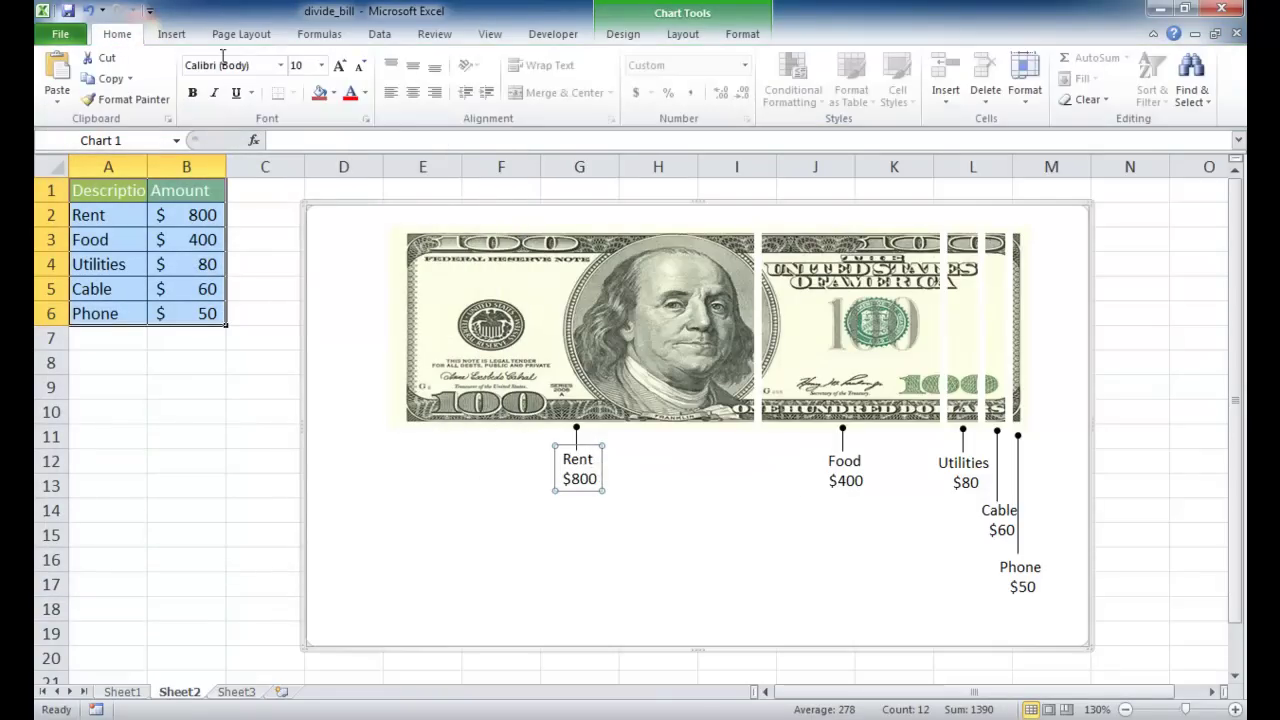
{"action": "left_click", "coordinate": [362, 66]}
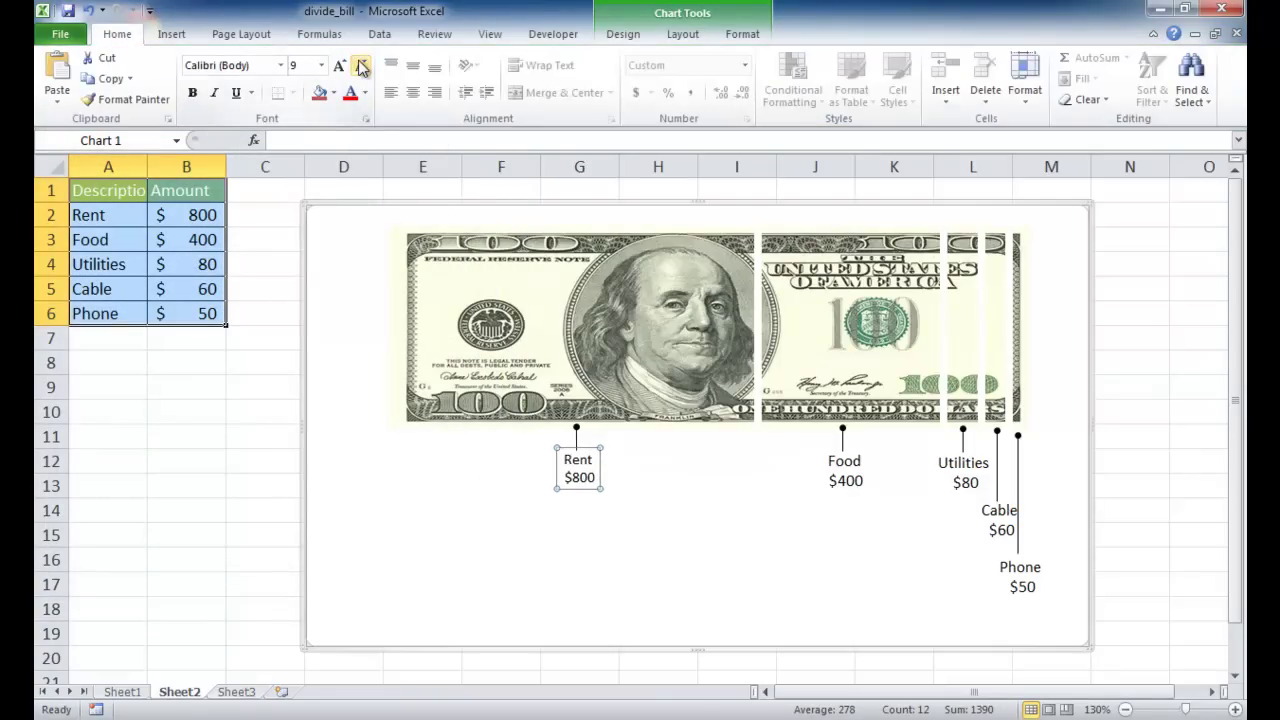
{"action": "left_click", "coordinate": [362, 66]}
Step: Reduce the Food, Utilities, Cable and Phone labels' font size to 8 pt
{"action": "left_click", "coordinate": [842, 463]}
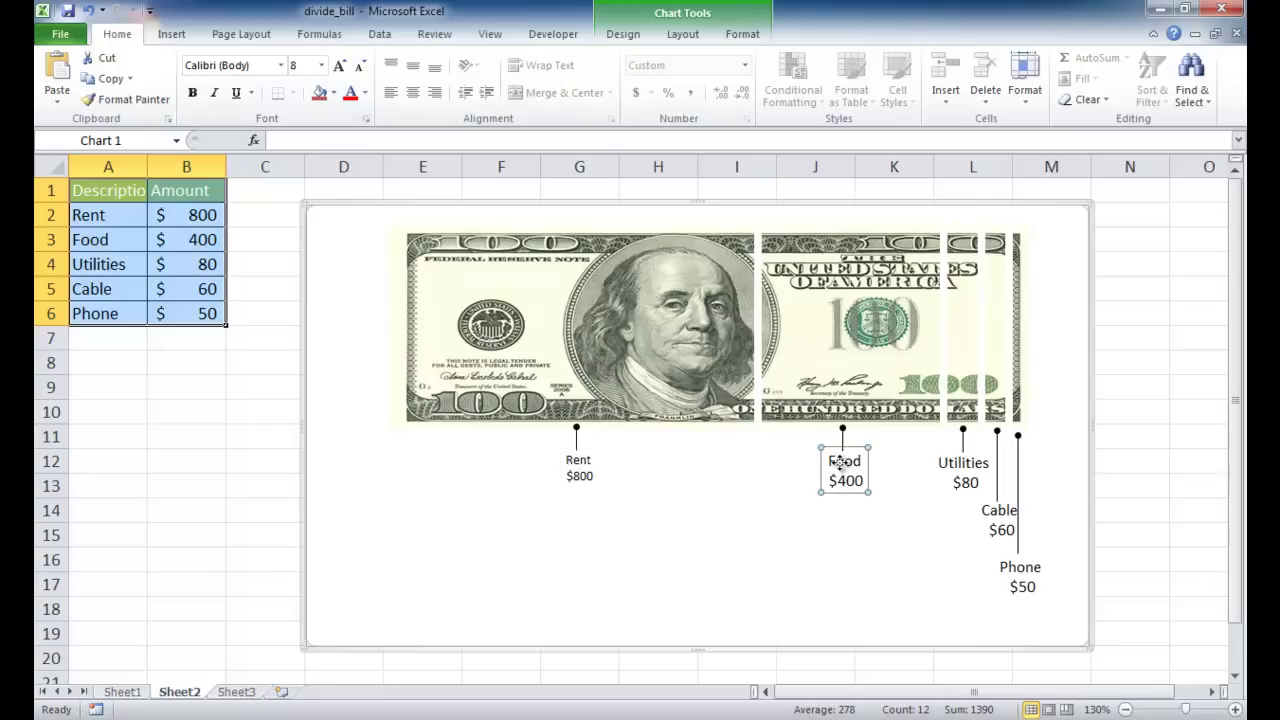
{"action": "left_click", "coordinate": [362, 66]}
{"action": "left_click", "coordinate": [362, 66]}
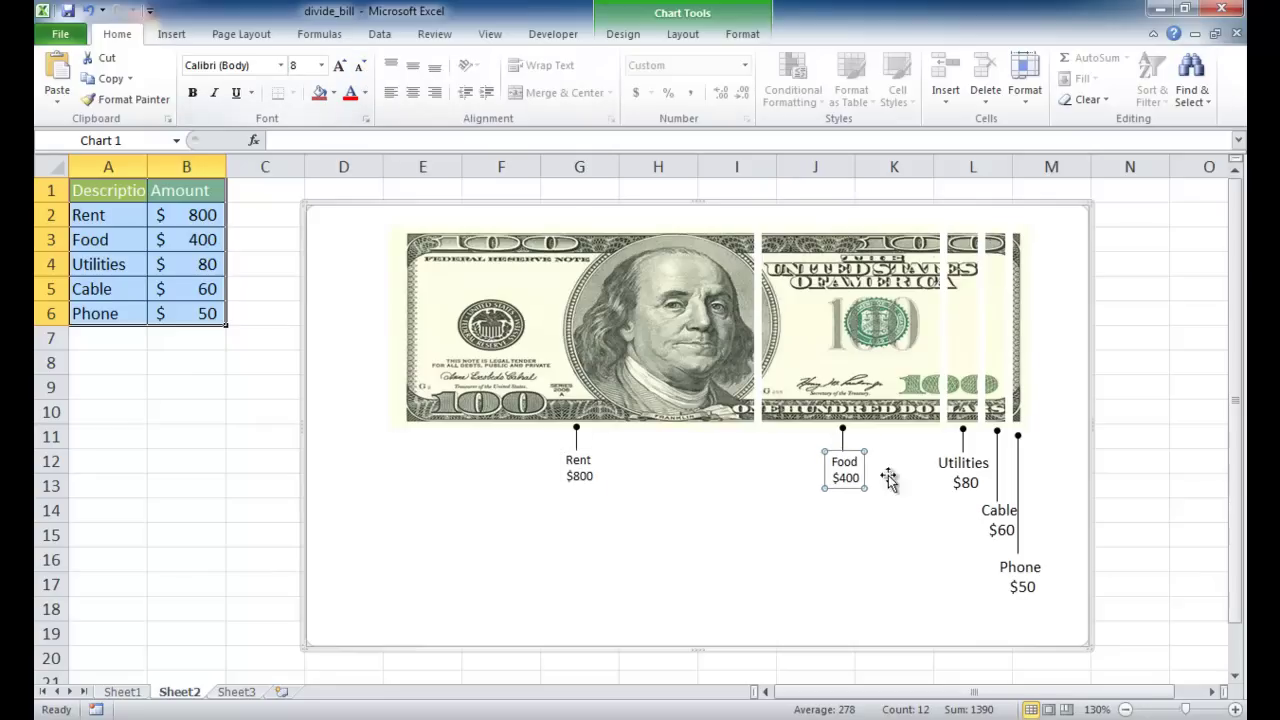
{"action": "left_click", "coordinate": [958, 476]}
{"action": "left_click", "coordinate": [362, 66]}
{"action": "left_click", "coordinate": [362, 66]}
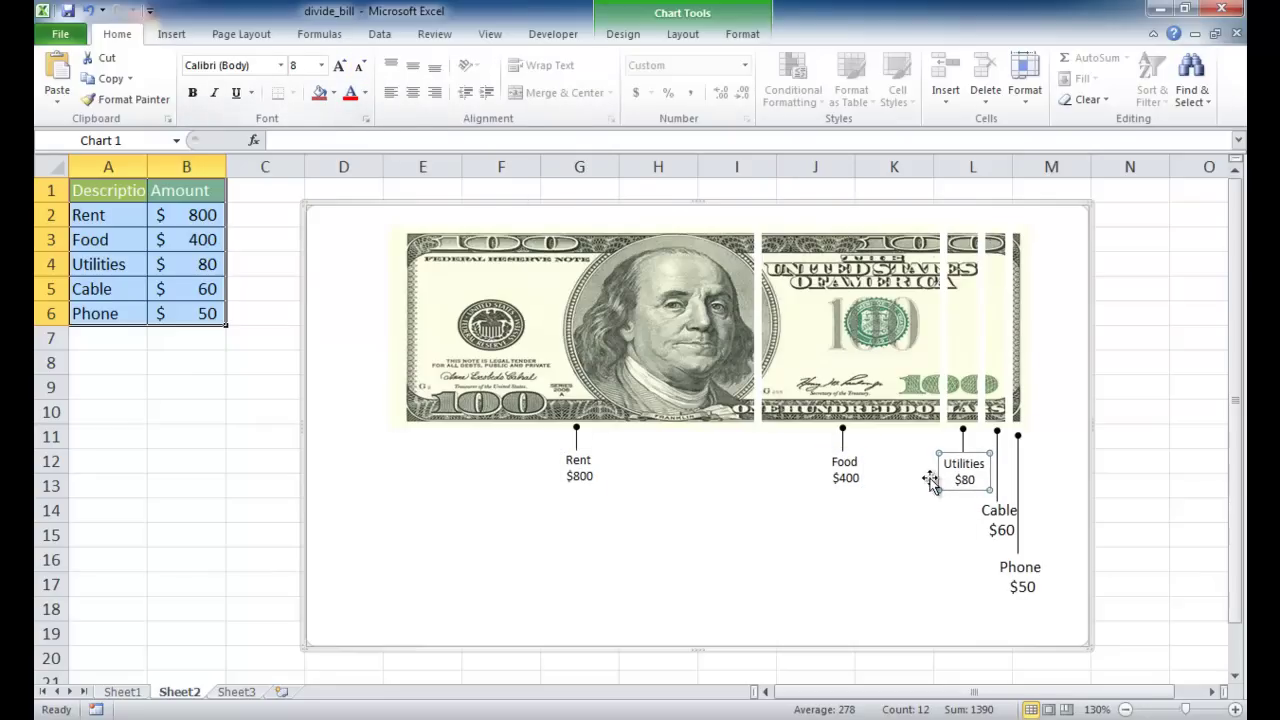
{"action": "left_click", "coordinate": [991, 518]}
{"action": "left_click", "coordinate": [362, 66]}
{"action": "left_click", "coordinate": [362, 66]}
{"action": "left_click", "coordinate": [1040, 594]}
{"action": "left_click", "coordinate": [362, 66]}
{"action": "left_click", "coordinate": [362, 66]}
{"action": "left_click", "coordinate": [772, 522]}
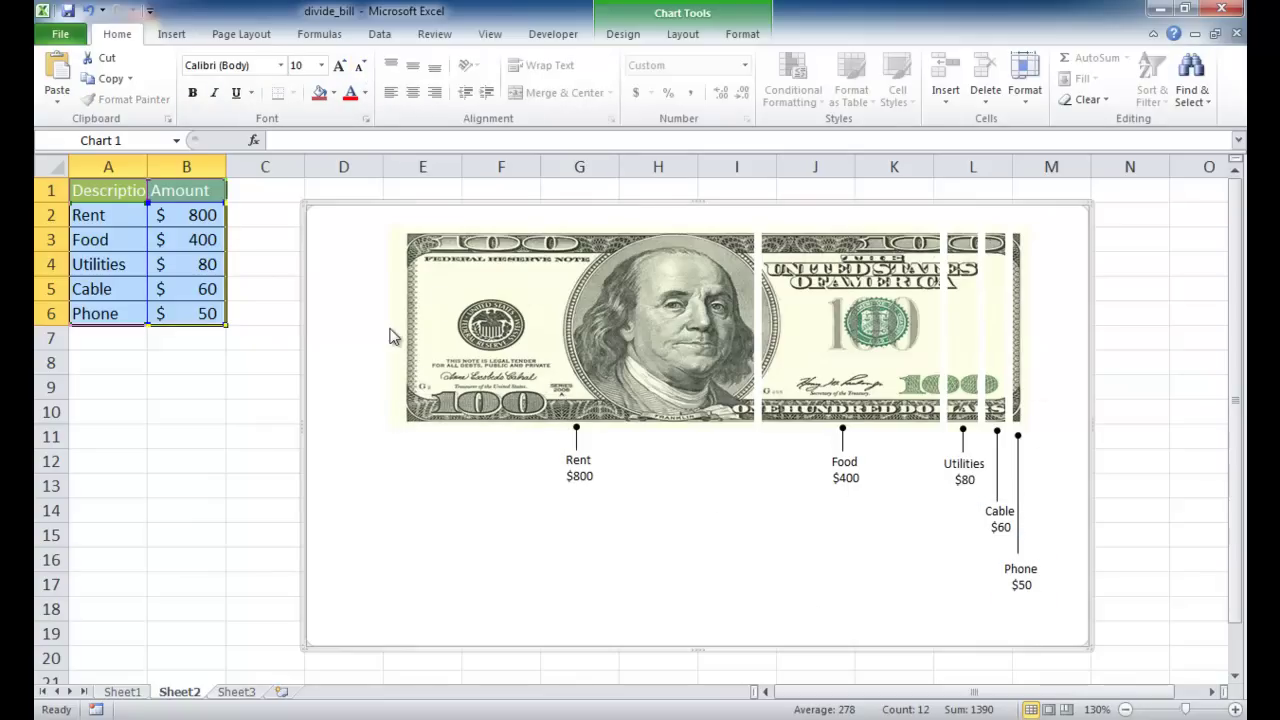
{"action": "mouse_move", "coordinate": [643, 308]}
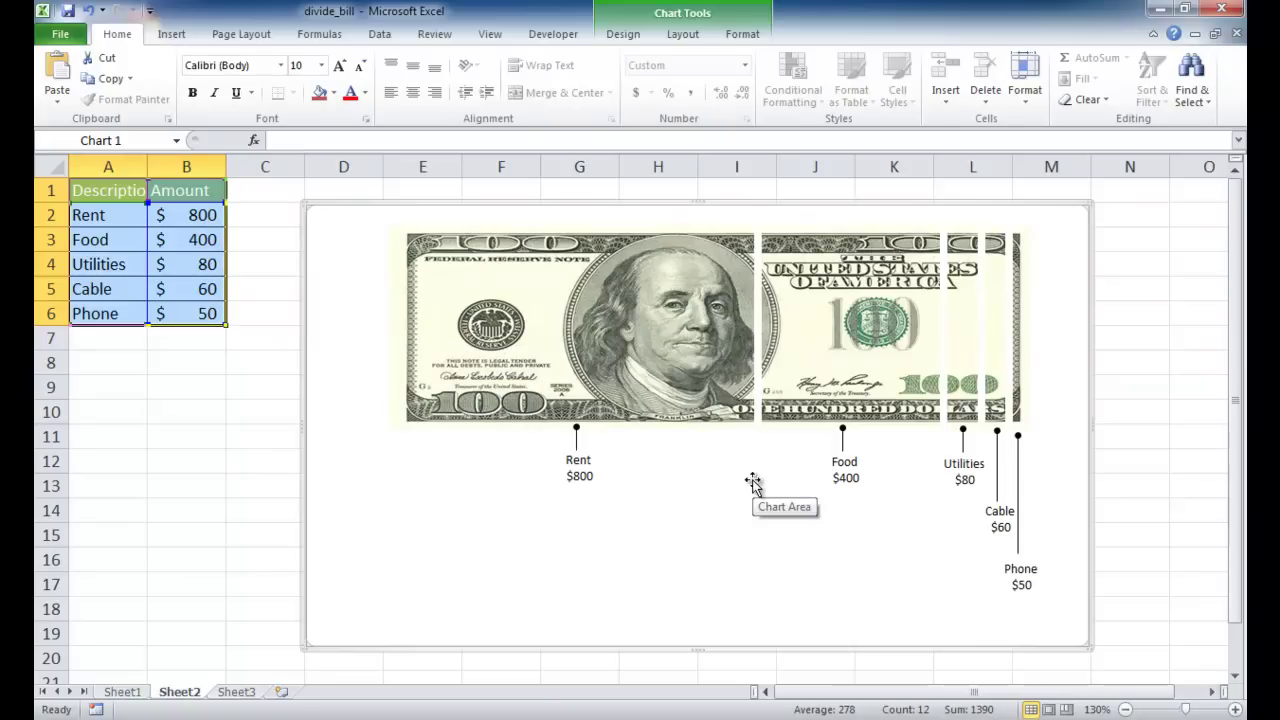
{"action": "left_click", "coordinate": [214, 420]}
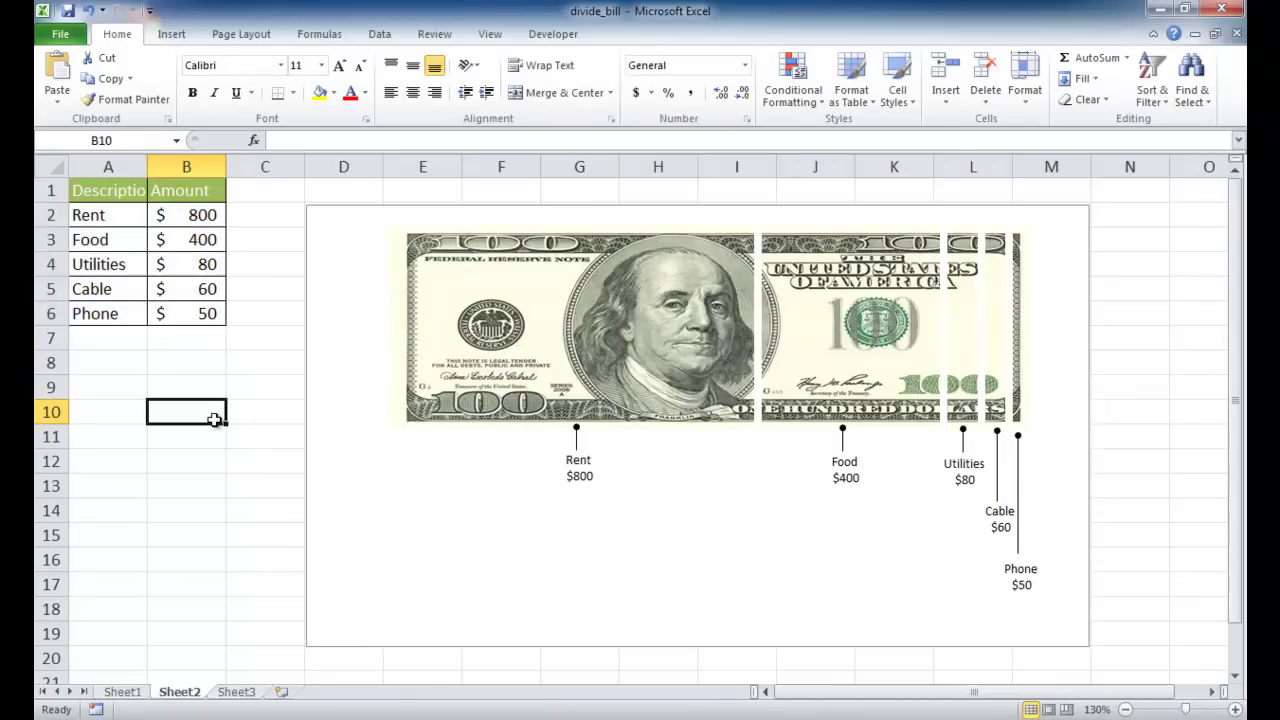
{"action": "left_click", "coordinate": [132, 693]}
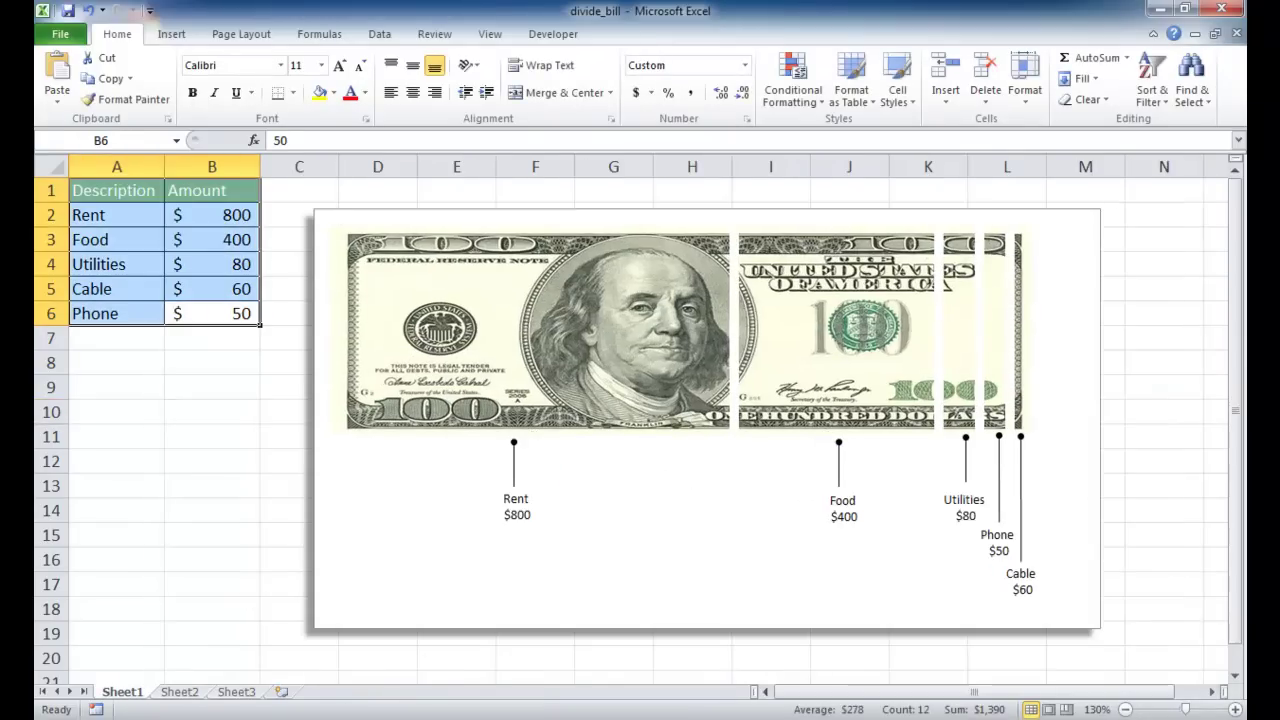
{"action": "left_click", "coordinate": [180, 692]}
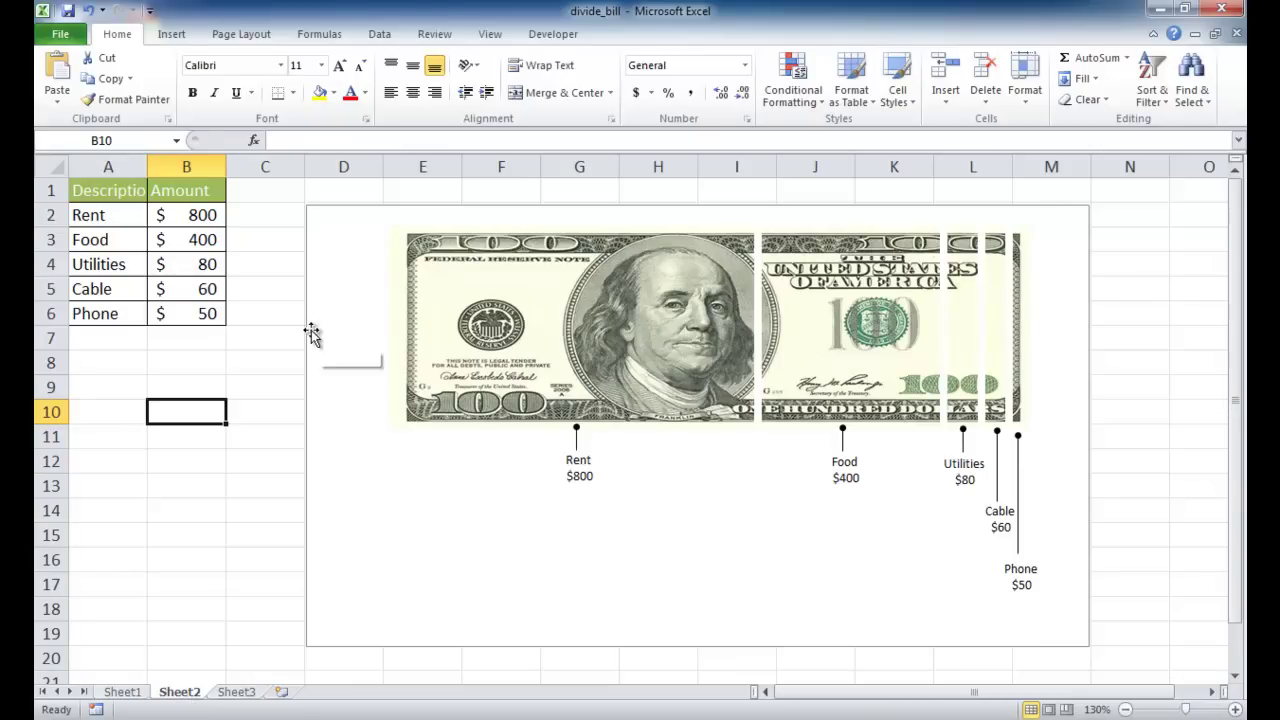
{"action": "left_click", "coordinate": [323, 243]}
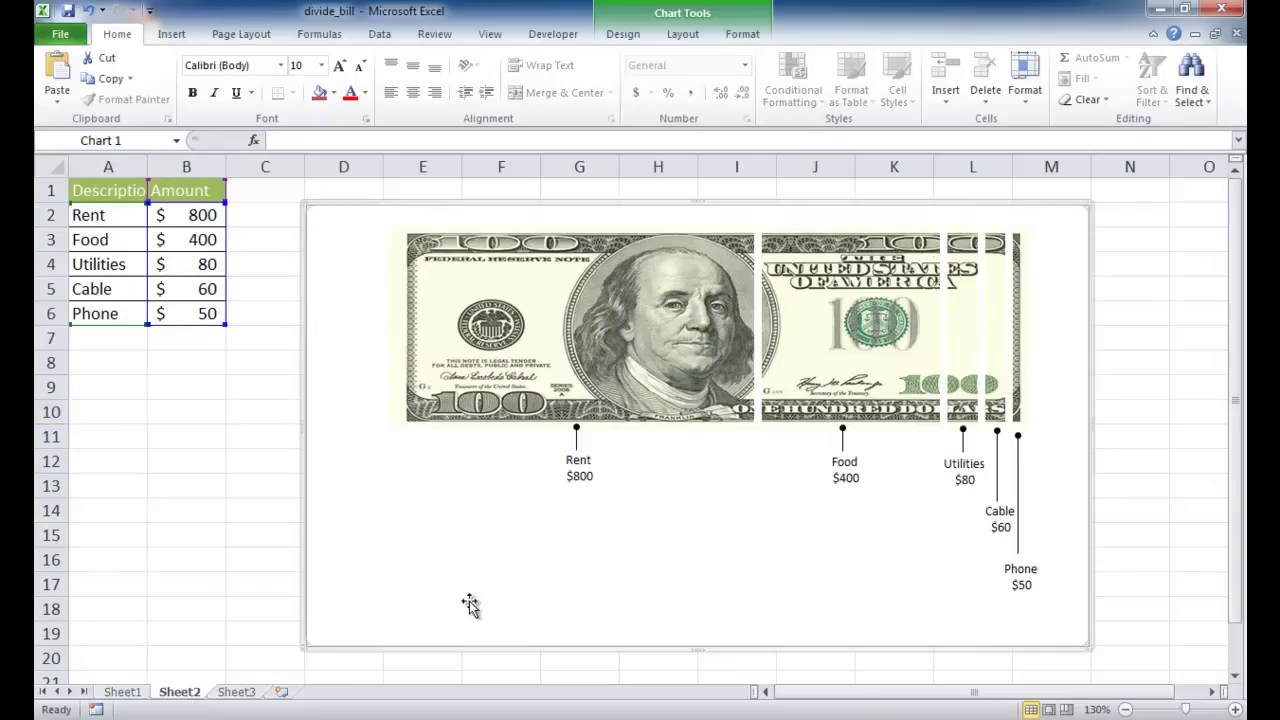
Step: Apply an Outer shadow preset from Shape Effects to the bill chart
{"action": "left_click", "coordinate": [636, 36]}
{"action": "left_click", "coordinate": [679, 38]}
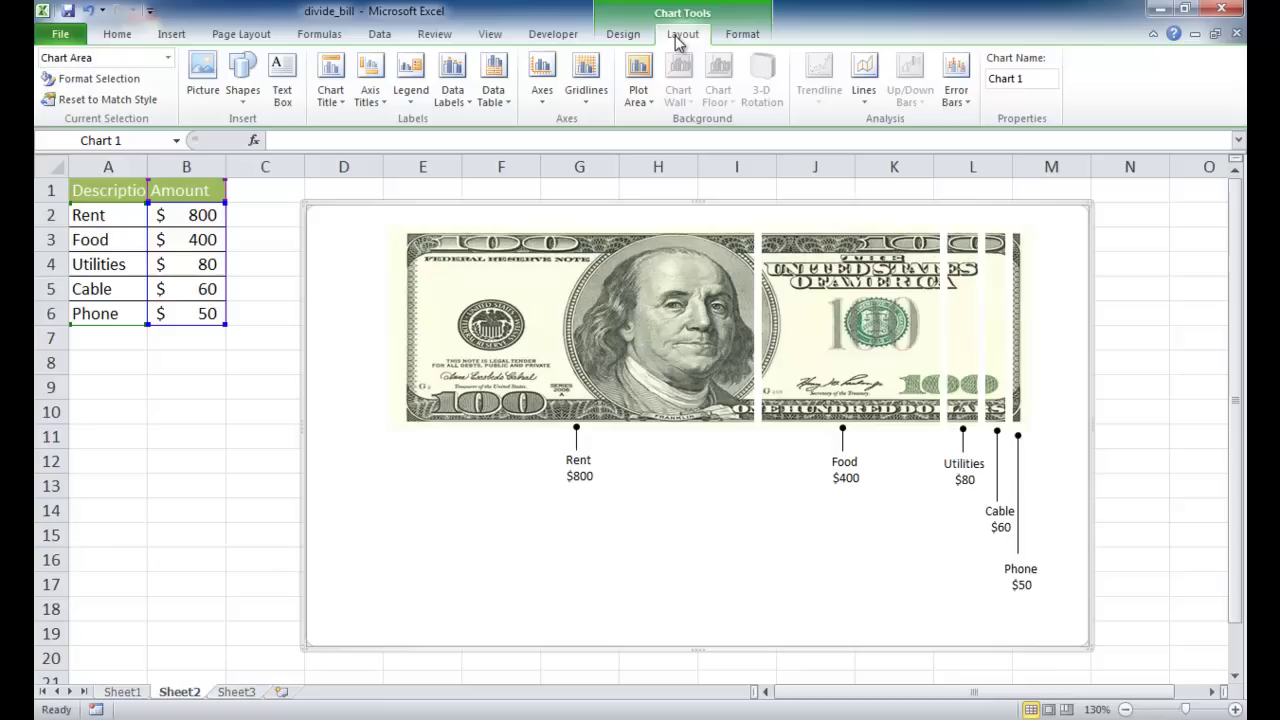
{"action": "left_click", "coordinate": [742, 34]}
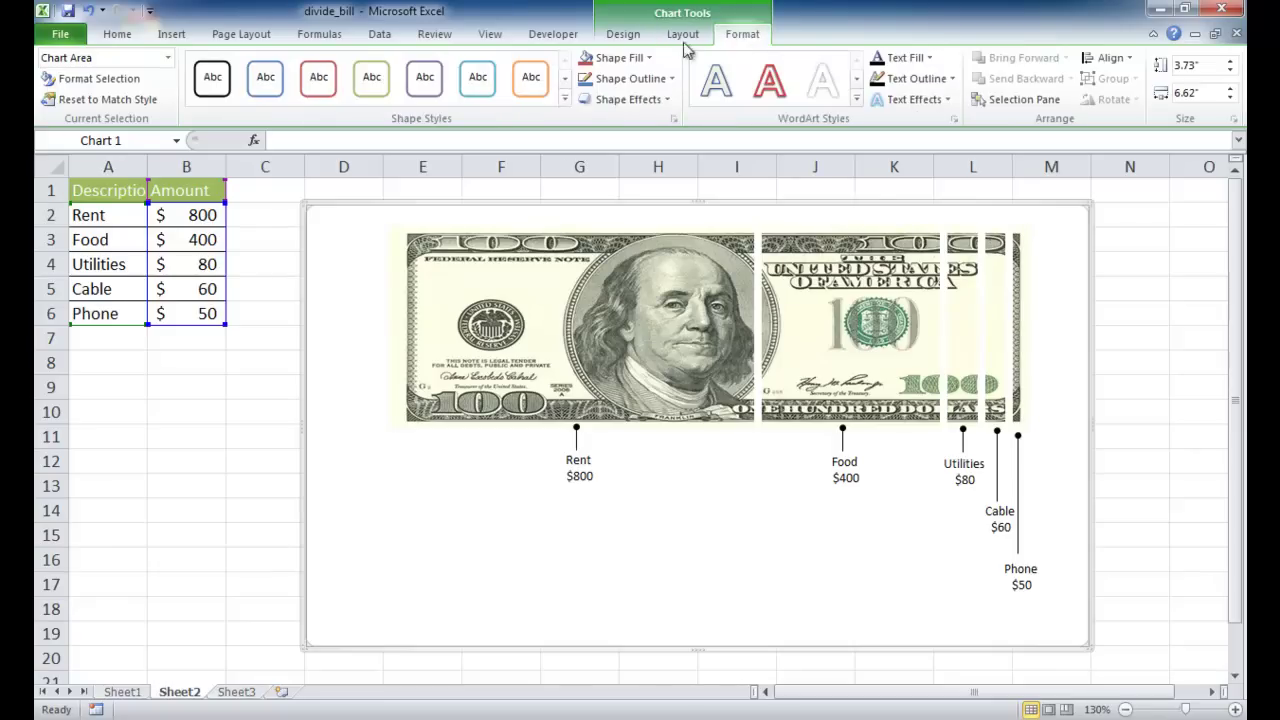
{"action": "left_click", "coordinate": [641, 100]}
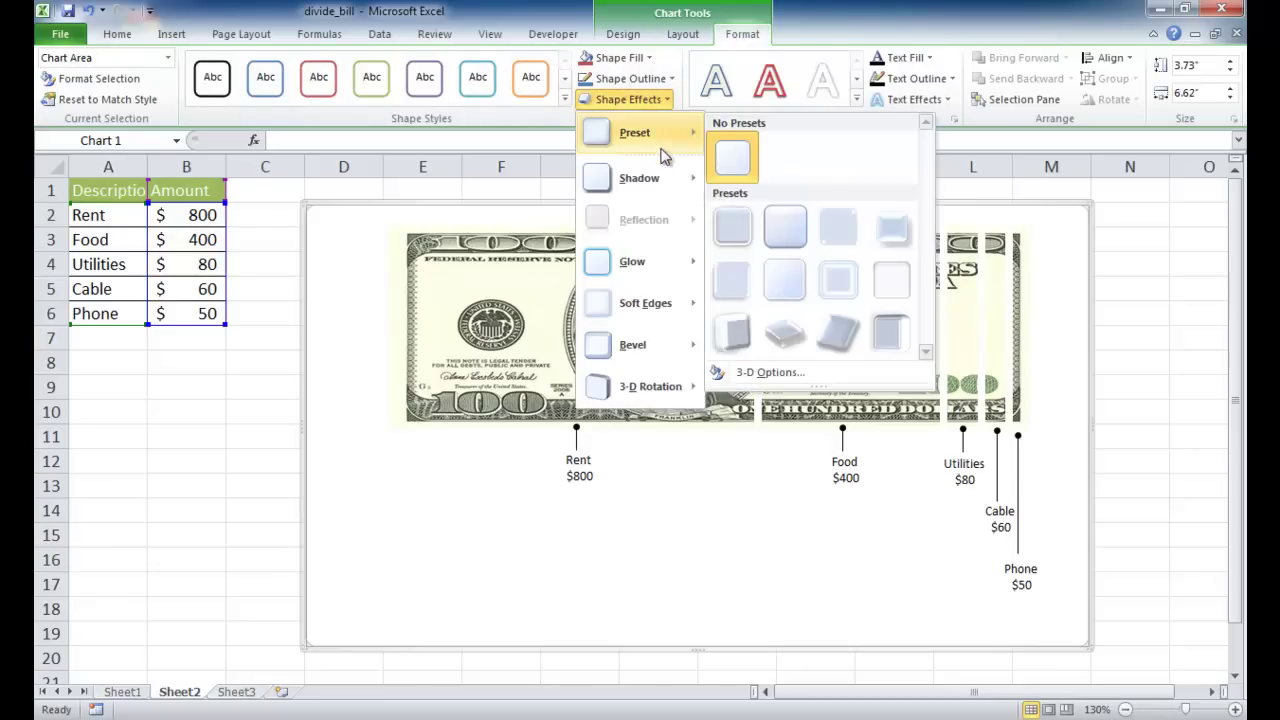
{"action": "mouse_move", "coordinate": [673, 190]}
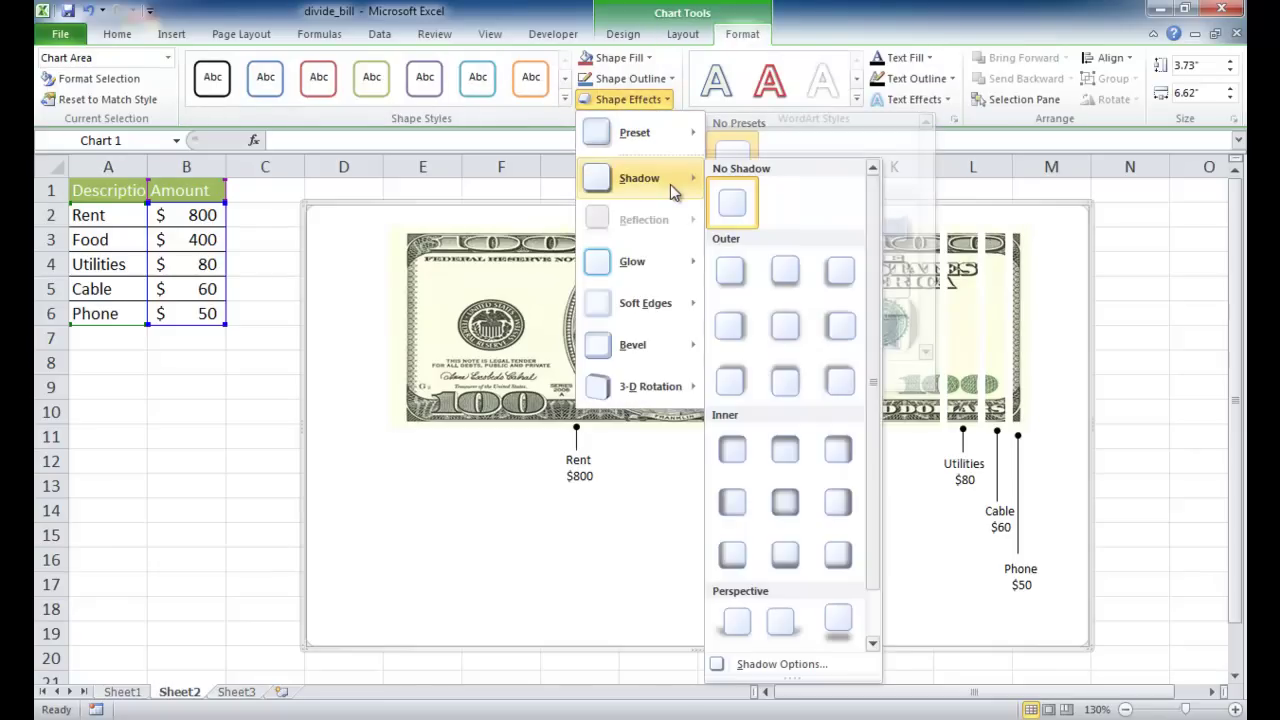
{"action": "left_click", "coordinate": [840, 280]}
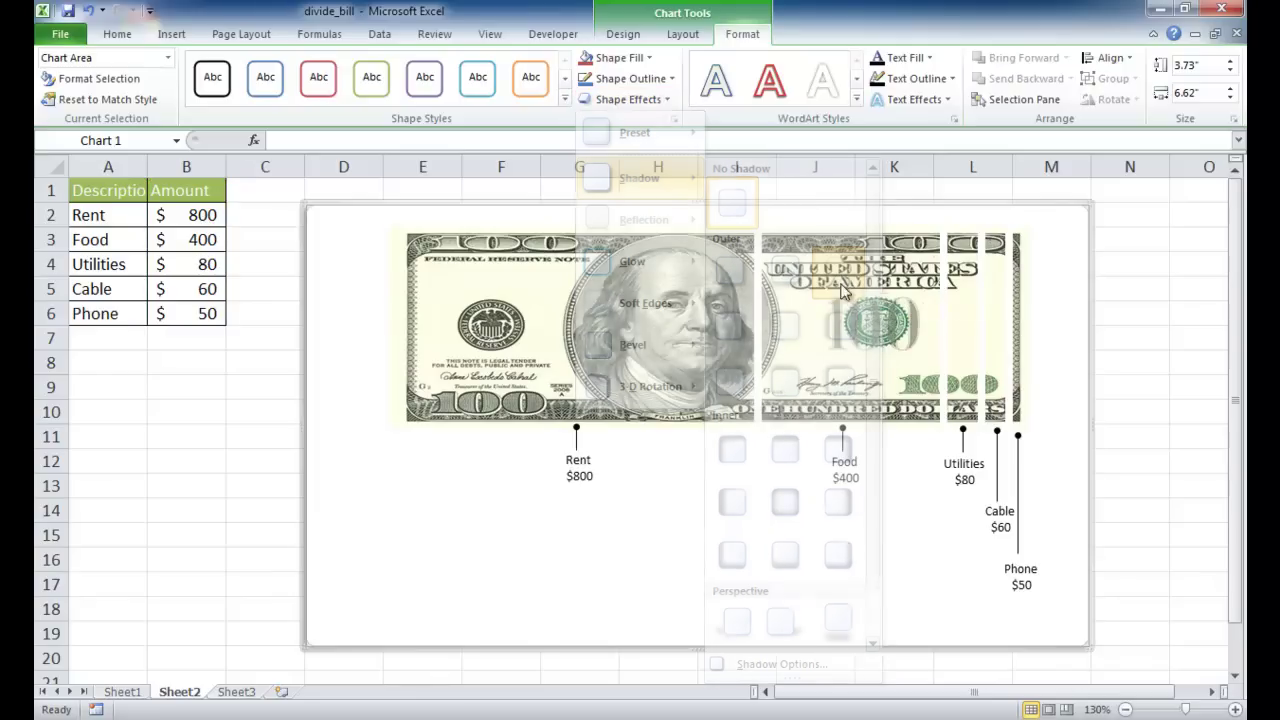
{"action": "left_click", "coordinate": [270, 512]}
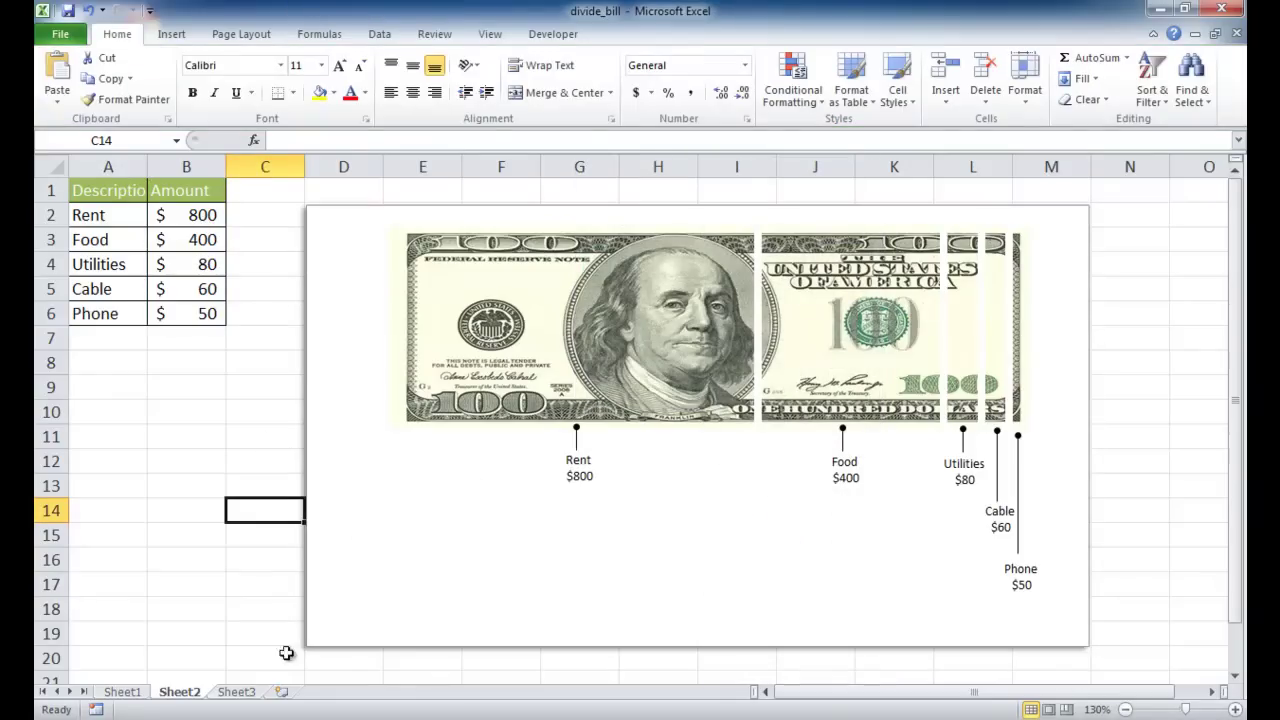
Step: Raise the chart area's shadow Distance from 3 pt to 7 pt in Format Chart Area
{"action": "left_click", "coordinate": [307, 227]}
{"action": "right_click", "coordinate": [311, 229]}
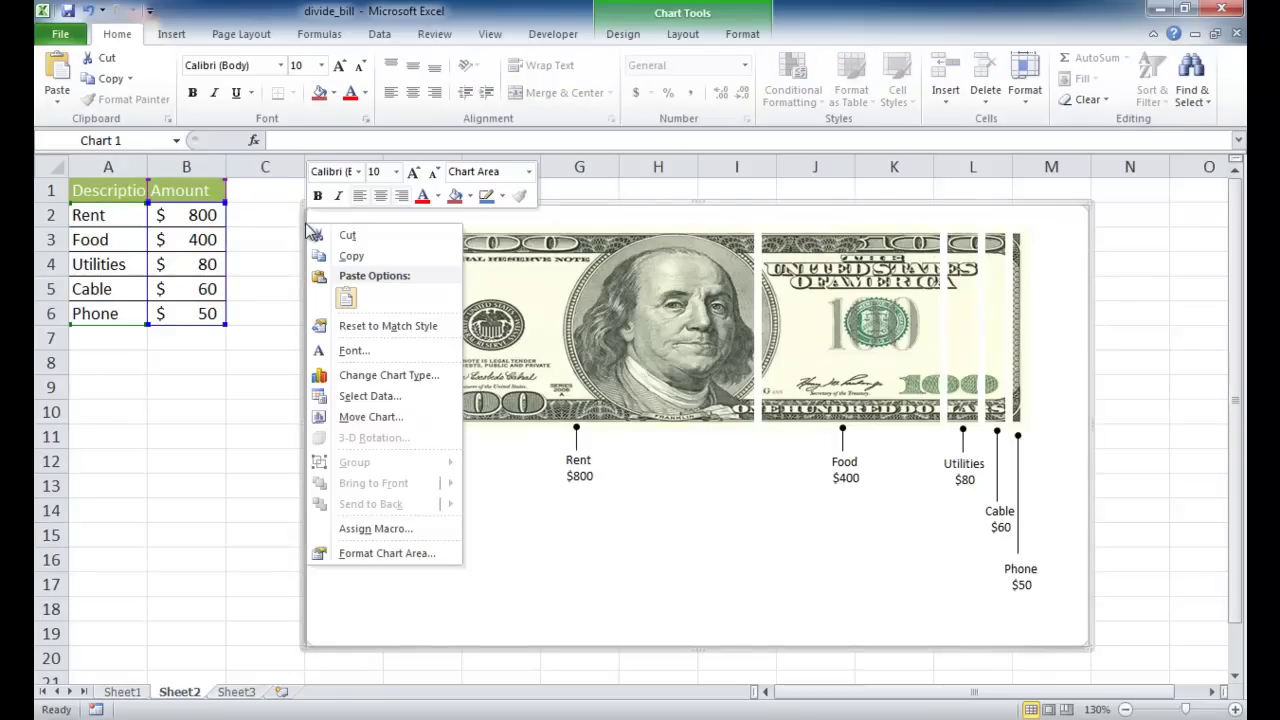
{"action": "left_click", "coordinate": [400, 552]}
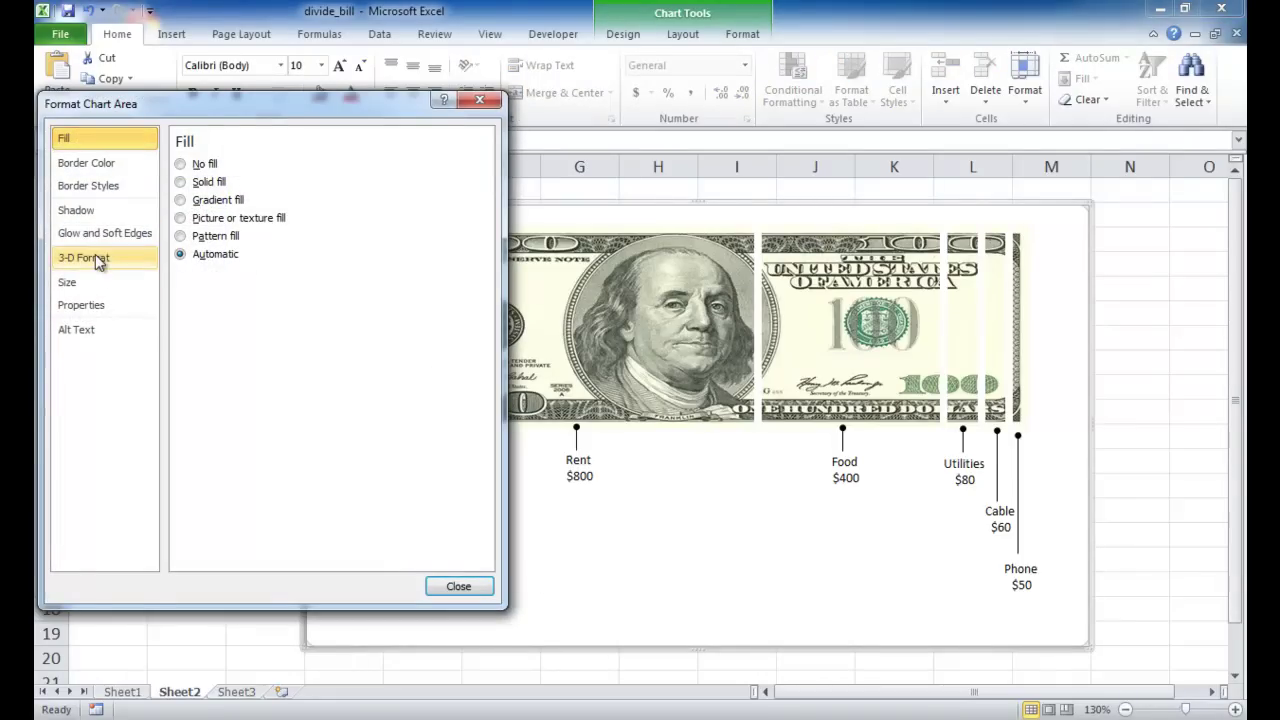
{"action": "left_click", "coordinate": [80, 210]}
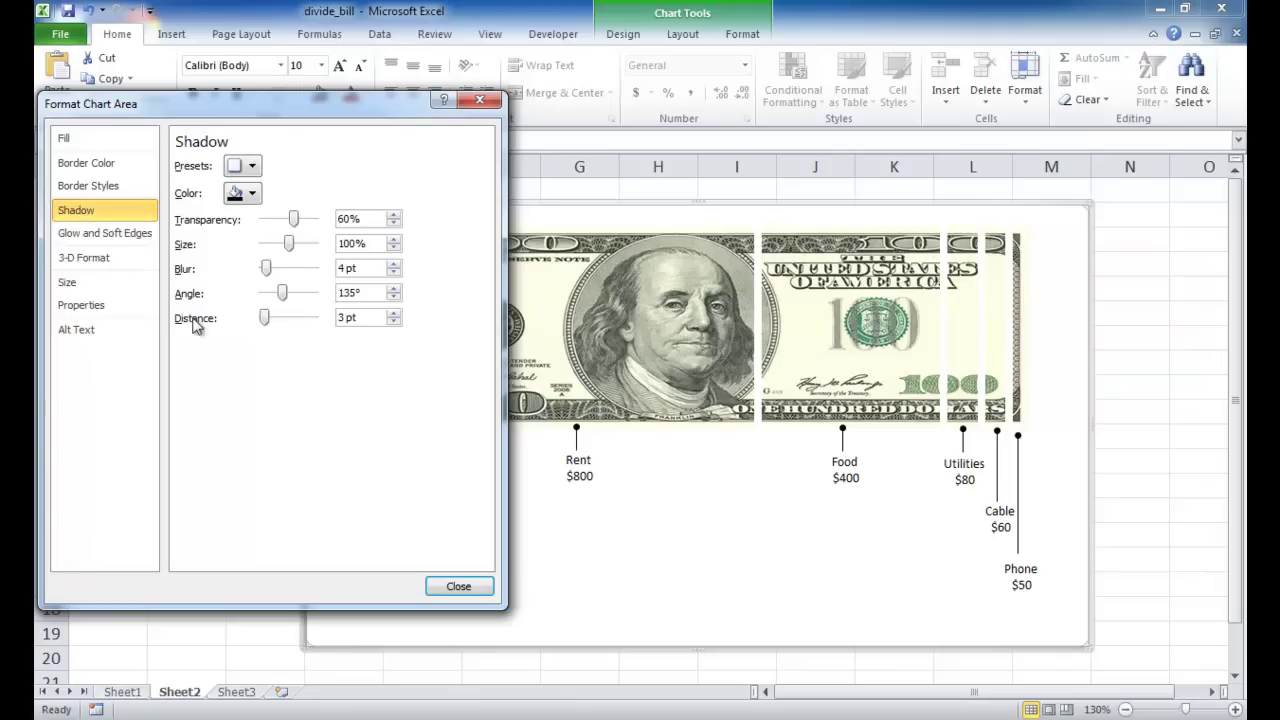
{"action": "left_click_drag", "start_coordinate": [365, 110], "coordinate": [988, 94]}
{"action": "left_click", "coordinate": [1019, 297]}
{"action": "left_click", "coordinate": [1019, 297]}
{"action": "left_click", "coordinate": [1019, 297]}
{"action": "left_click", "coordinate": [1019, 297]}
{"action": "left_click", "coordinate": [1082, 569]}
{"action": "key", "text": "Escape"}
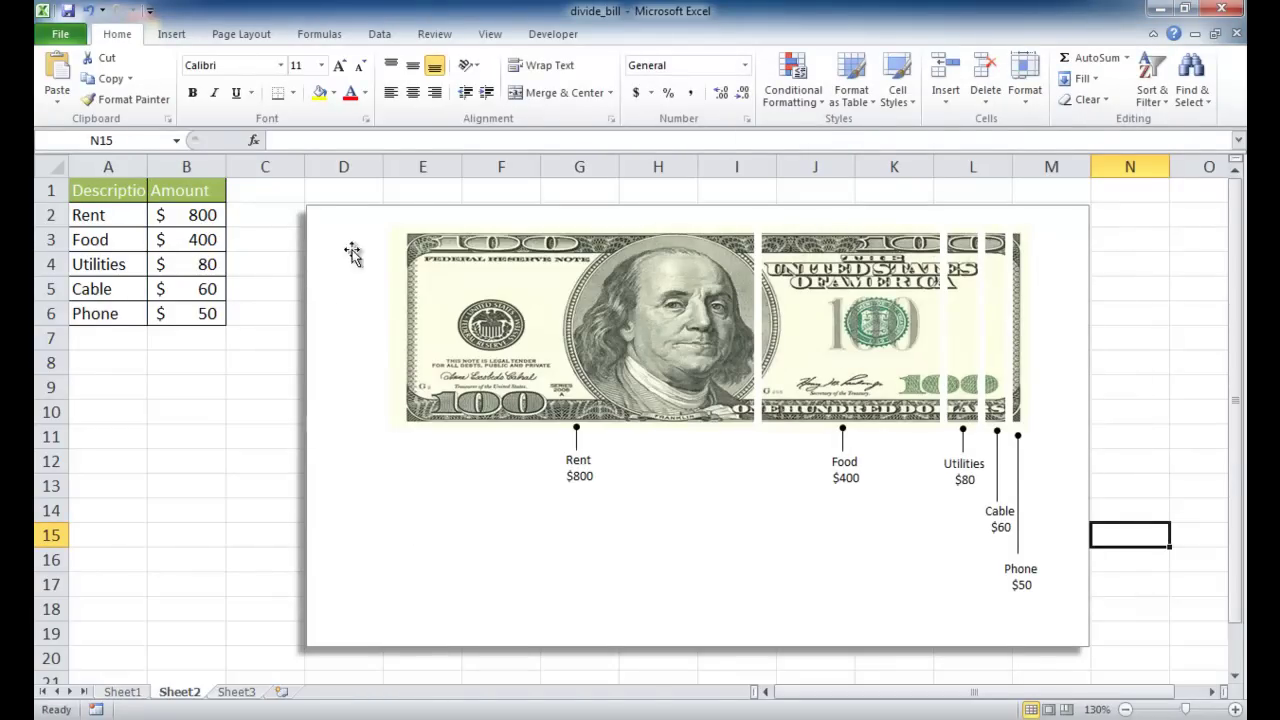
Step: Uncheck Gridlines in the View tab's Show group to hide Sheet2's cell grid
{"action": "left_click", "coordinate": [1146, 343]}
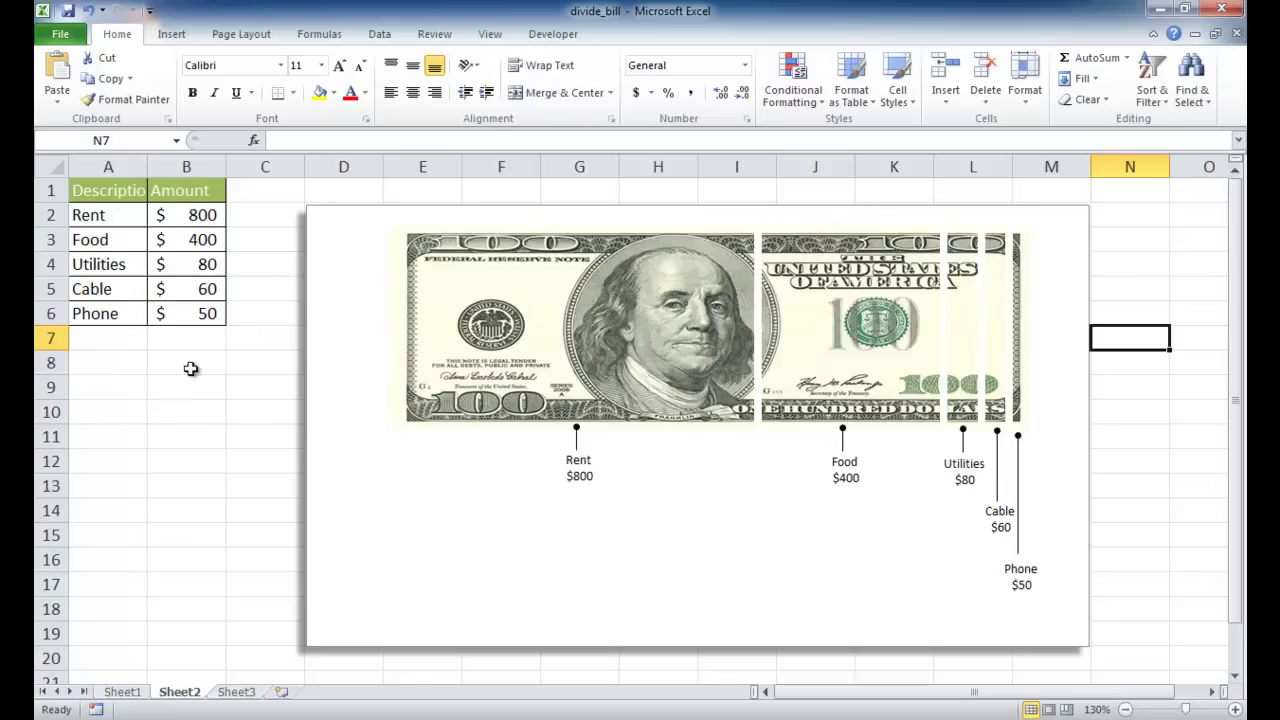
{"action": "left_click", "coordinate": [207, 402]}
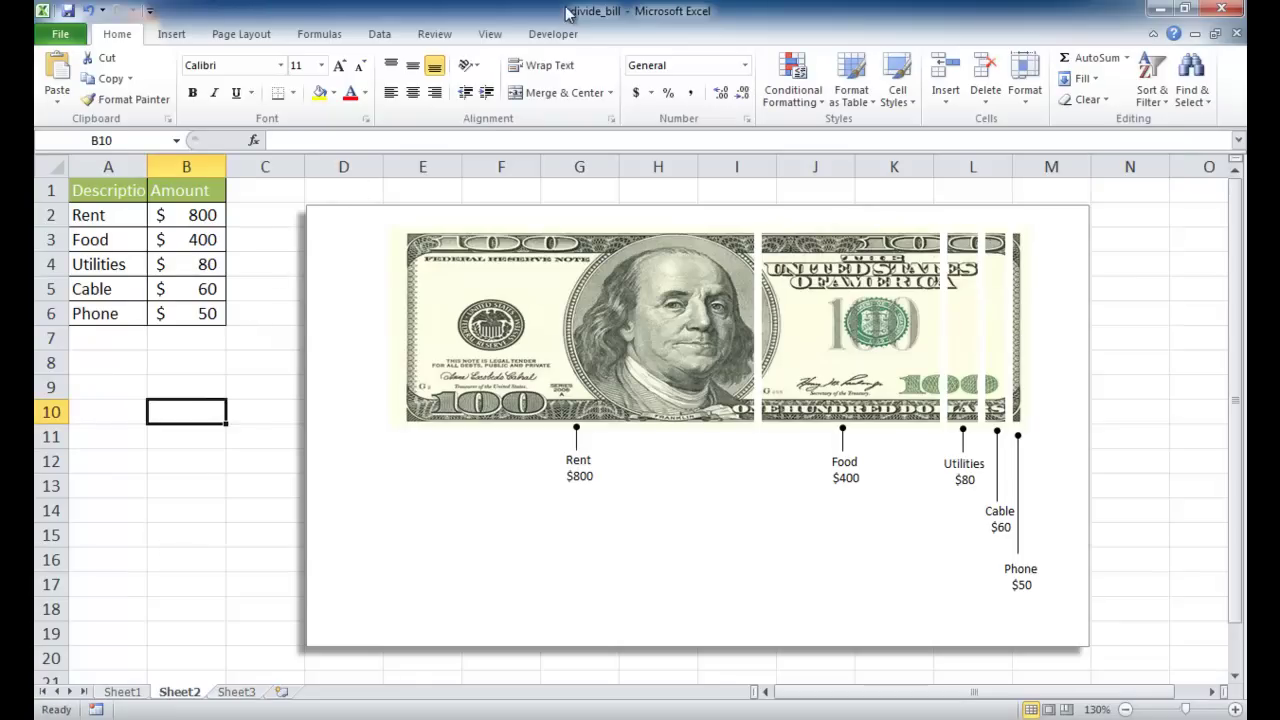
{"action": "left_click", "coordinate": [490, 33]}
{"action": "left_click", "coordinate": [440, 34]}
{"action": "scroll", "coordinate": [505, 35], "scroll_direction": "down", "scroll_amount": 2}
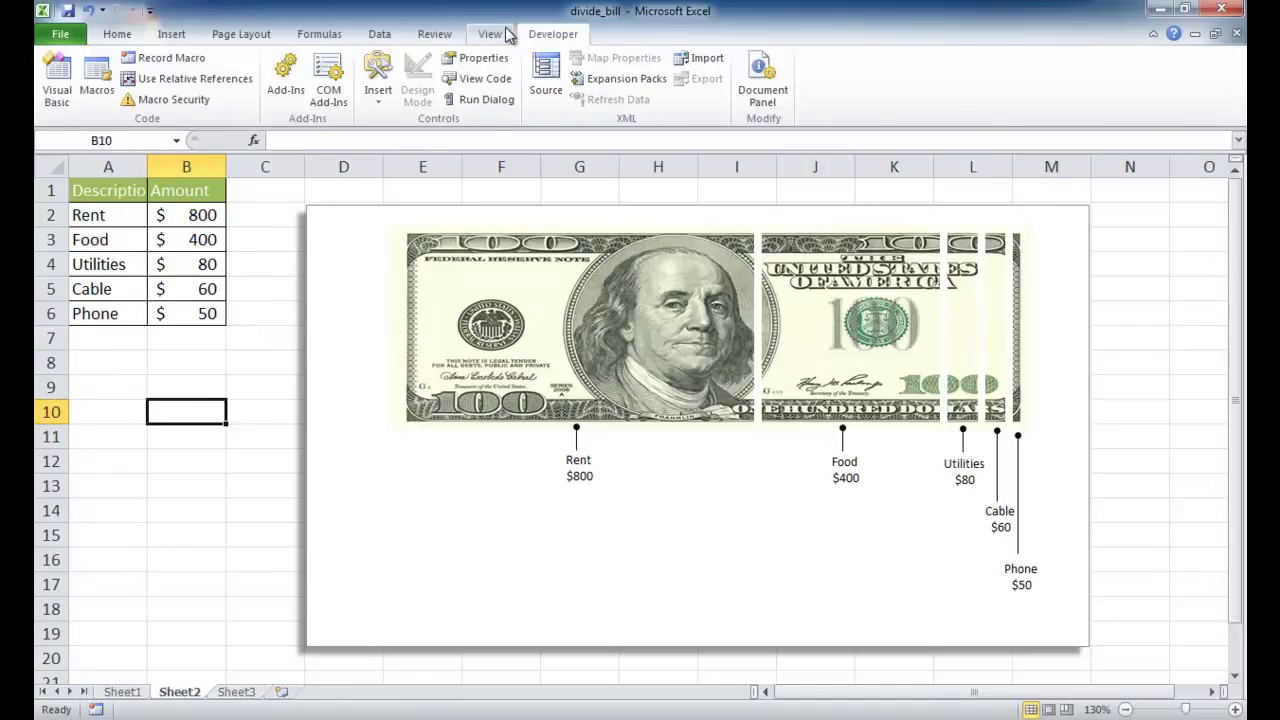
{"action": "left_click", "coordinate": [507, 35]}
{"action": "left_click", "coordinate": [297, 94]}
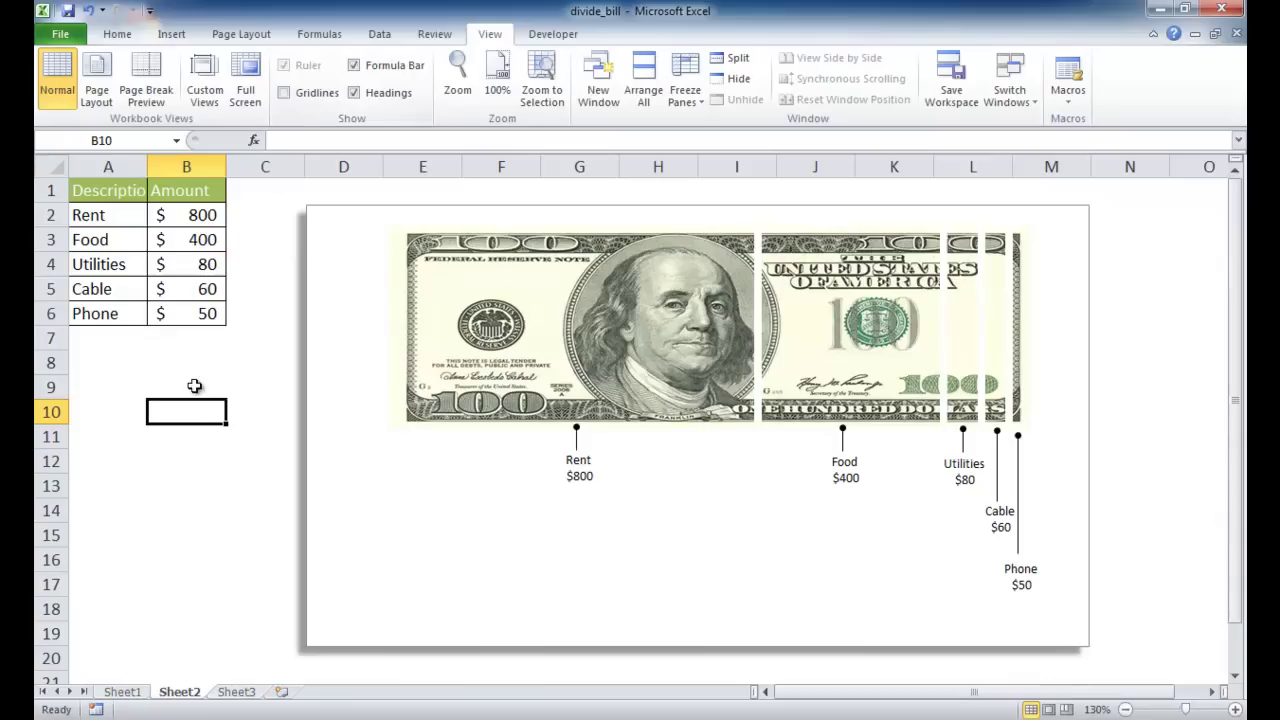
{"action": "left_click", "coordinate": [1188, 371]}
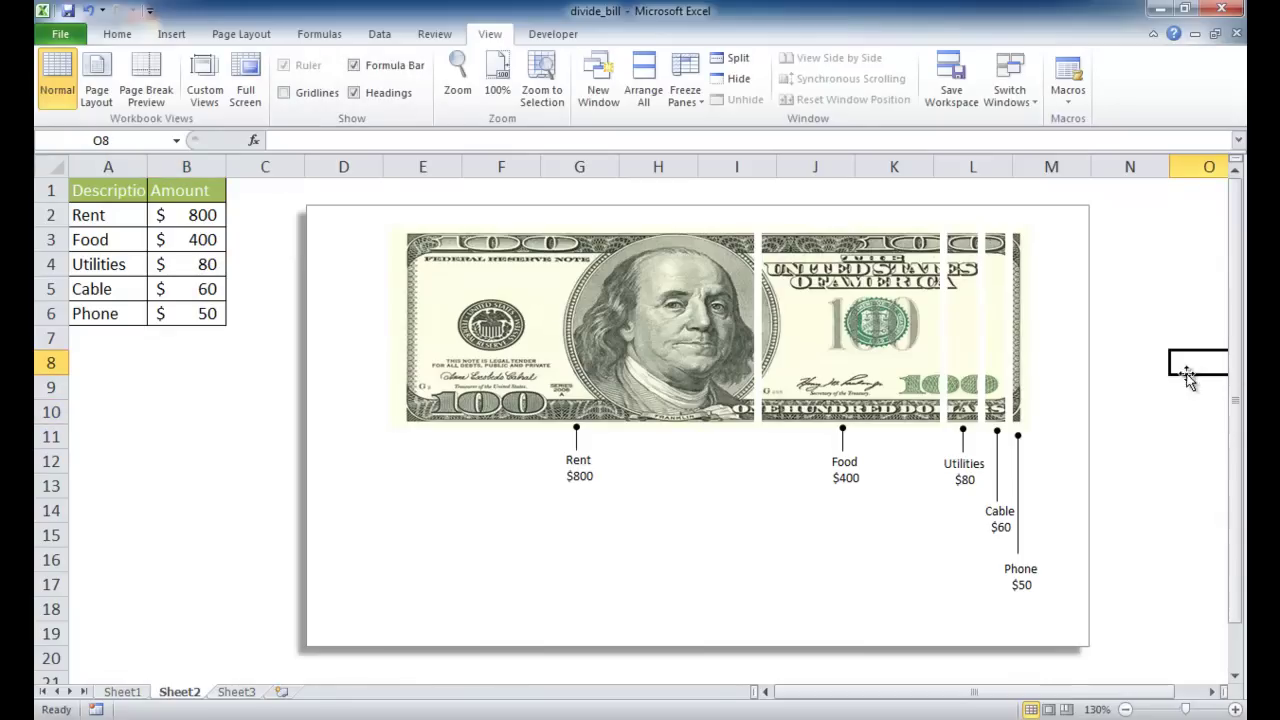